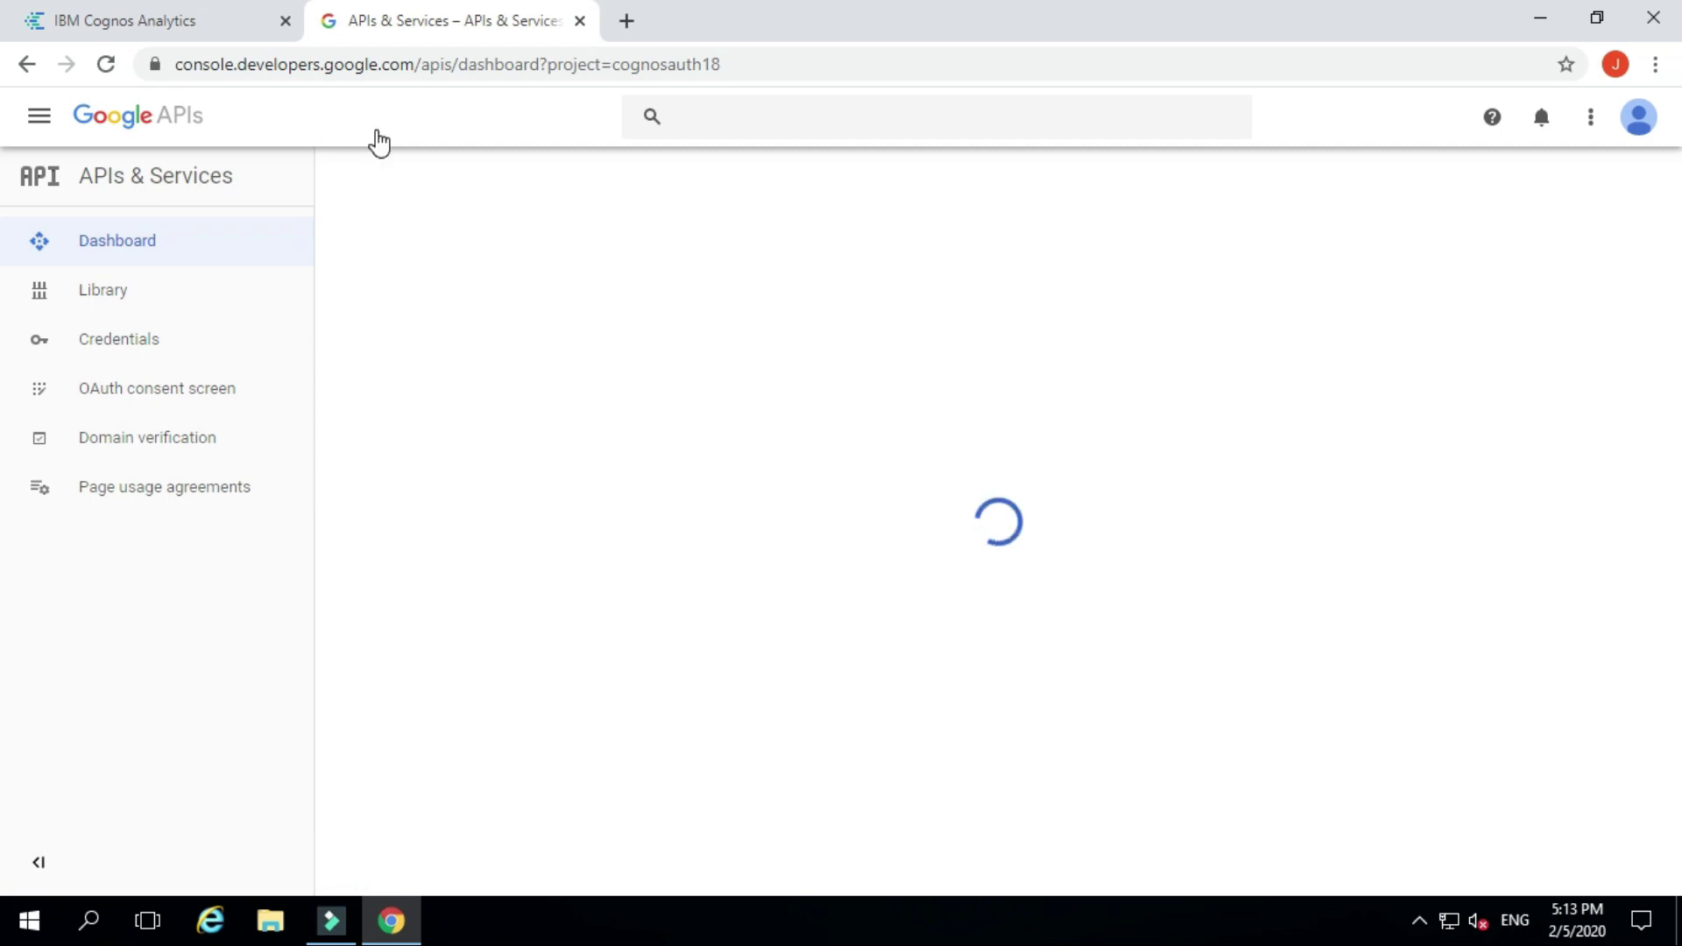
Step: Create a new project named CognosAuthentication in the veracitiz.com organization
left_click(308, 186)
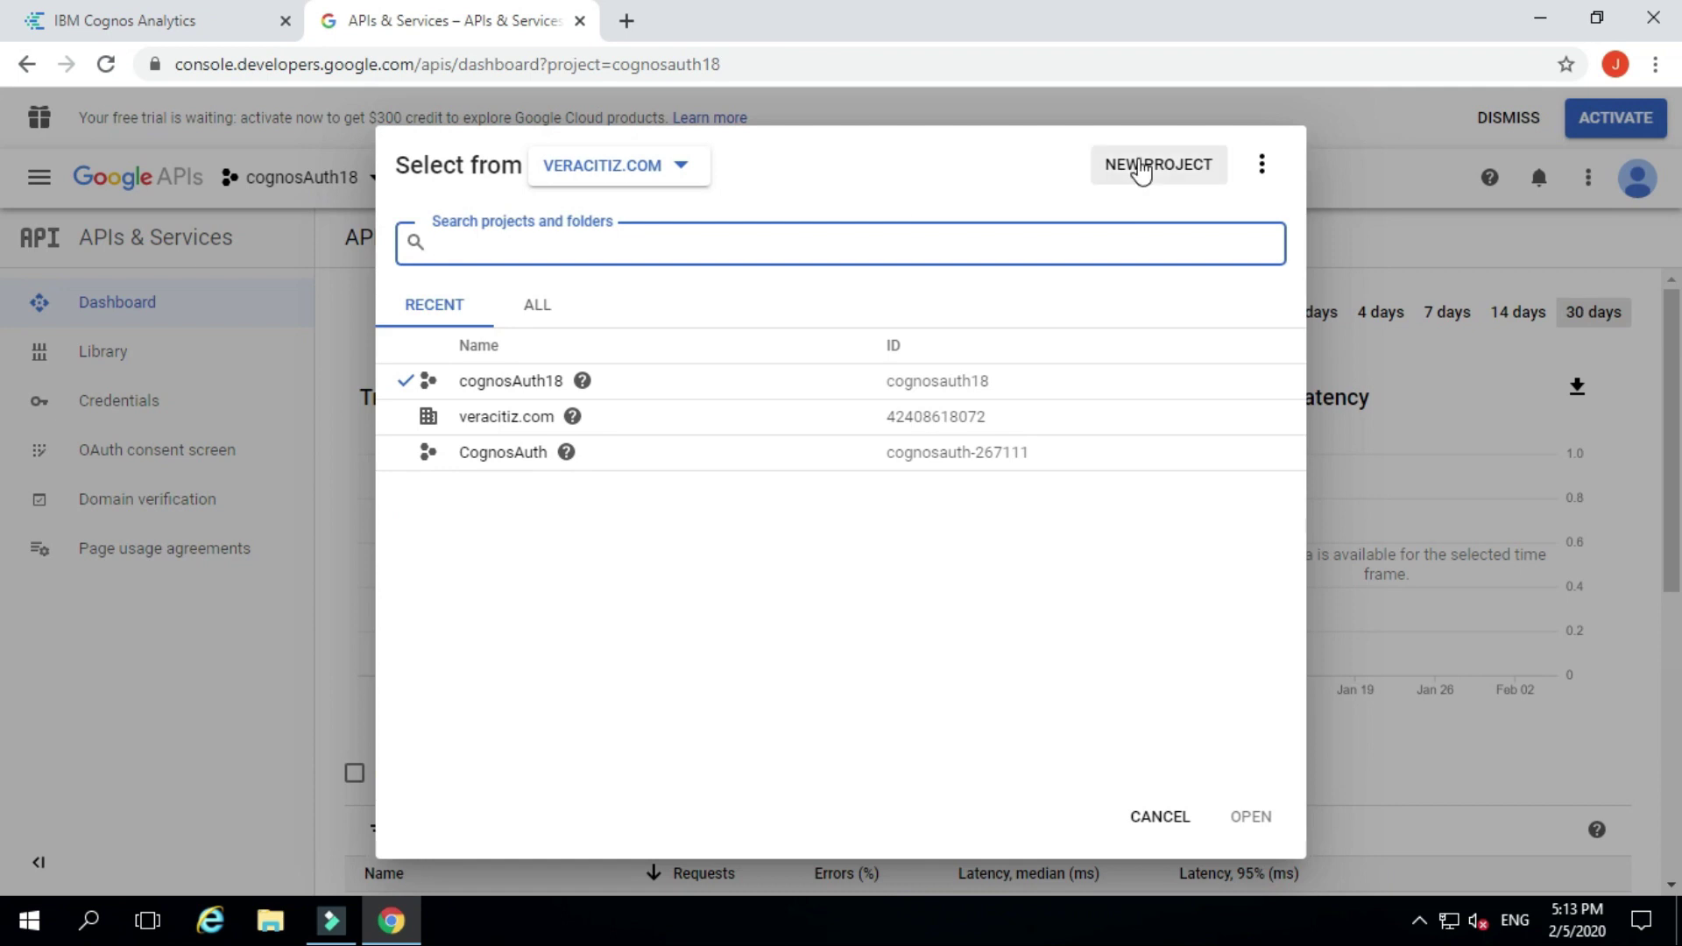
left_click(1141, 172)
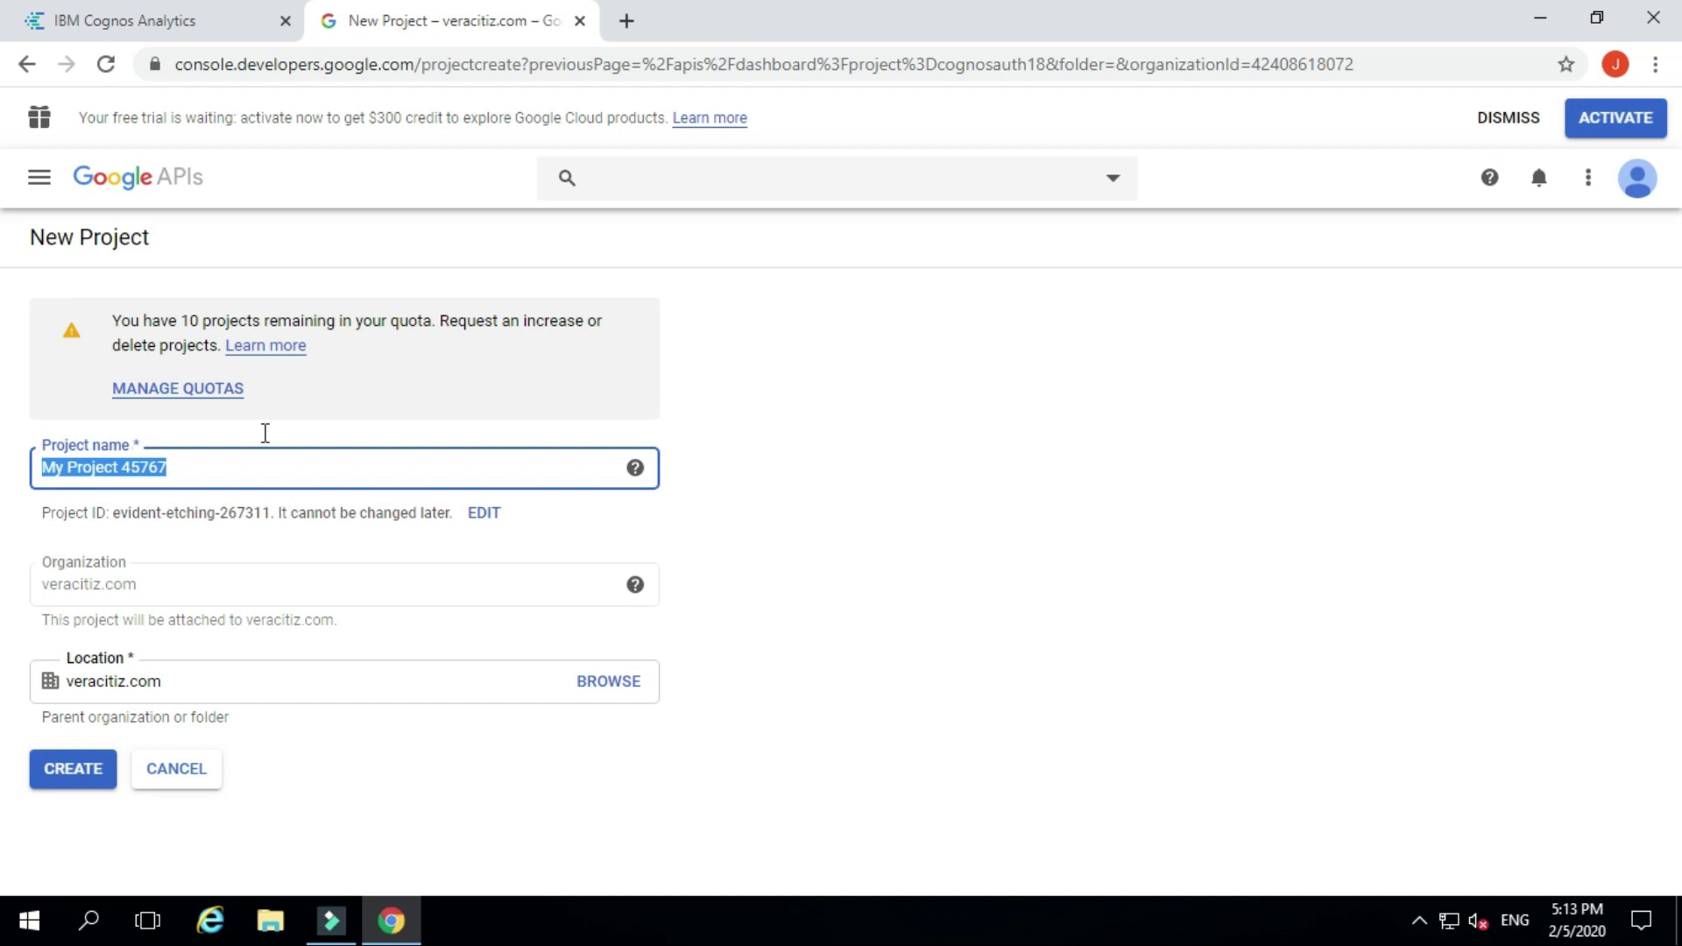
key("BackSpace")
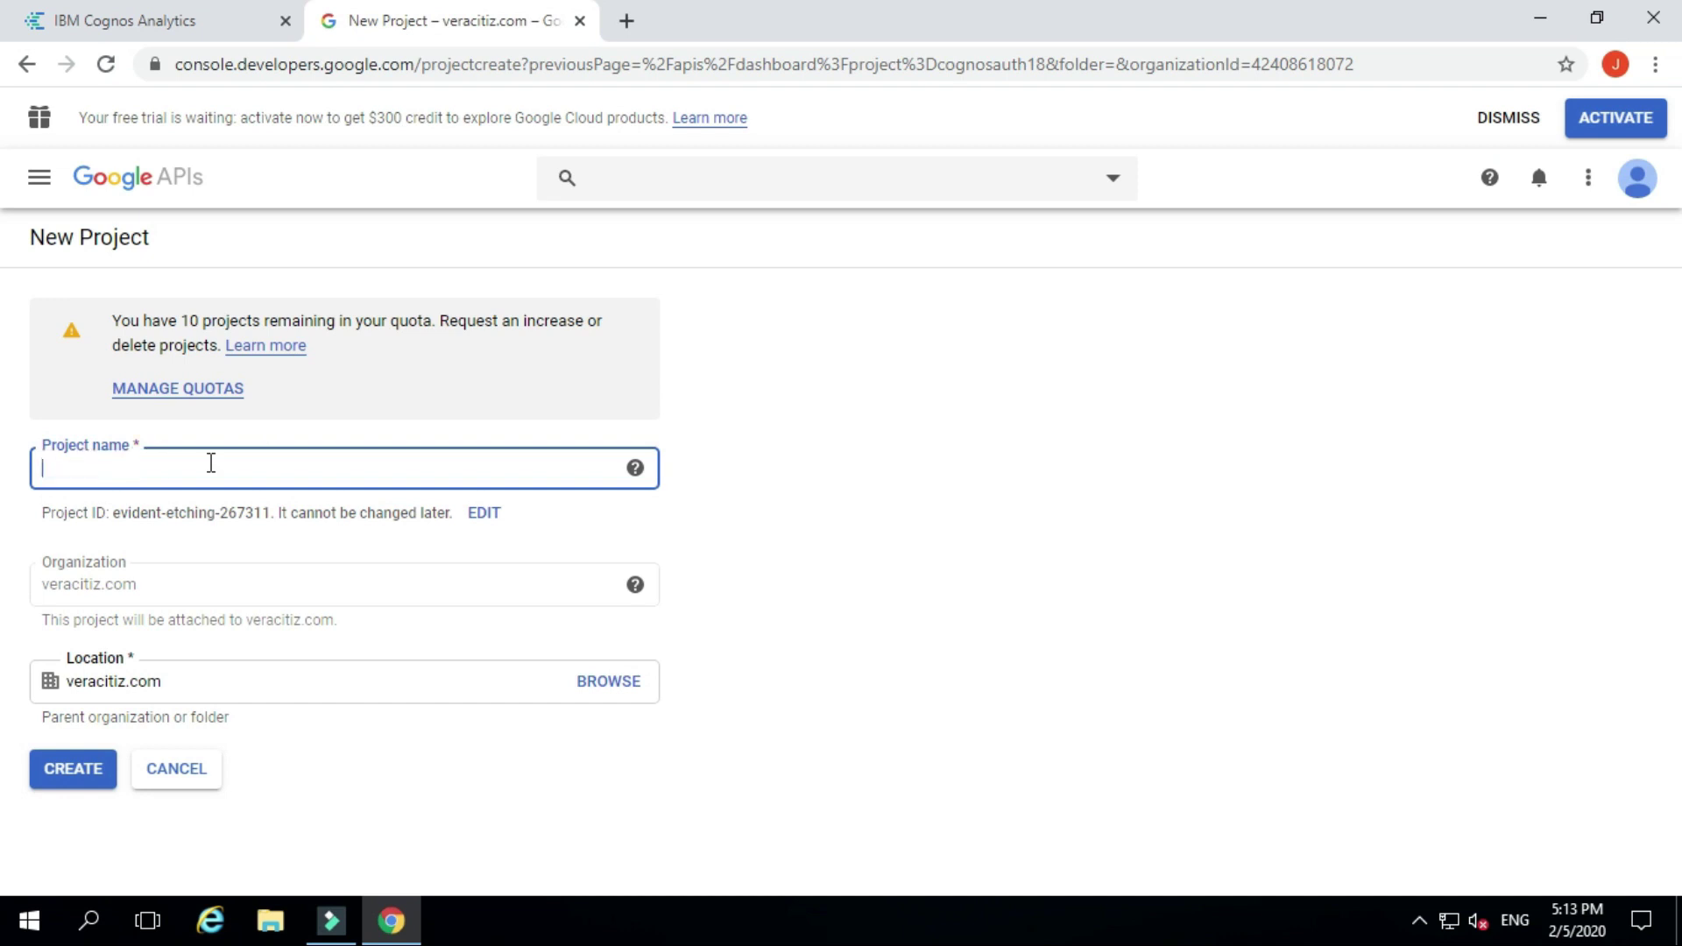
type("Cognos")
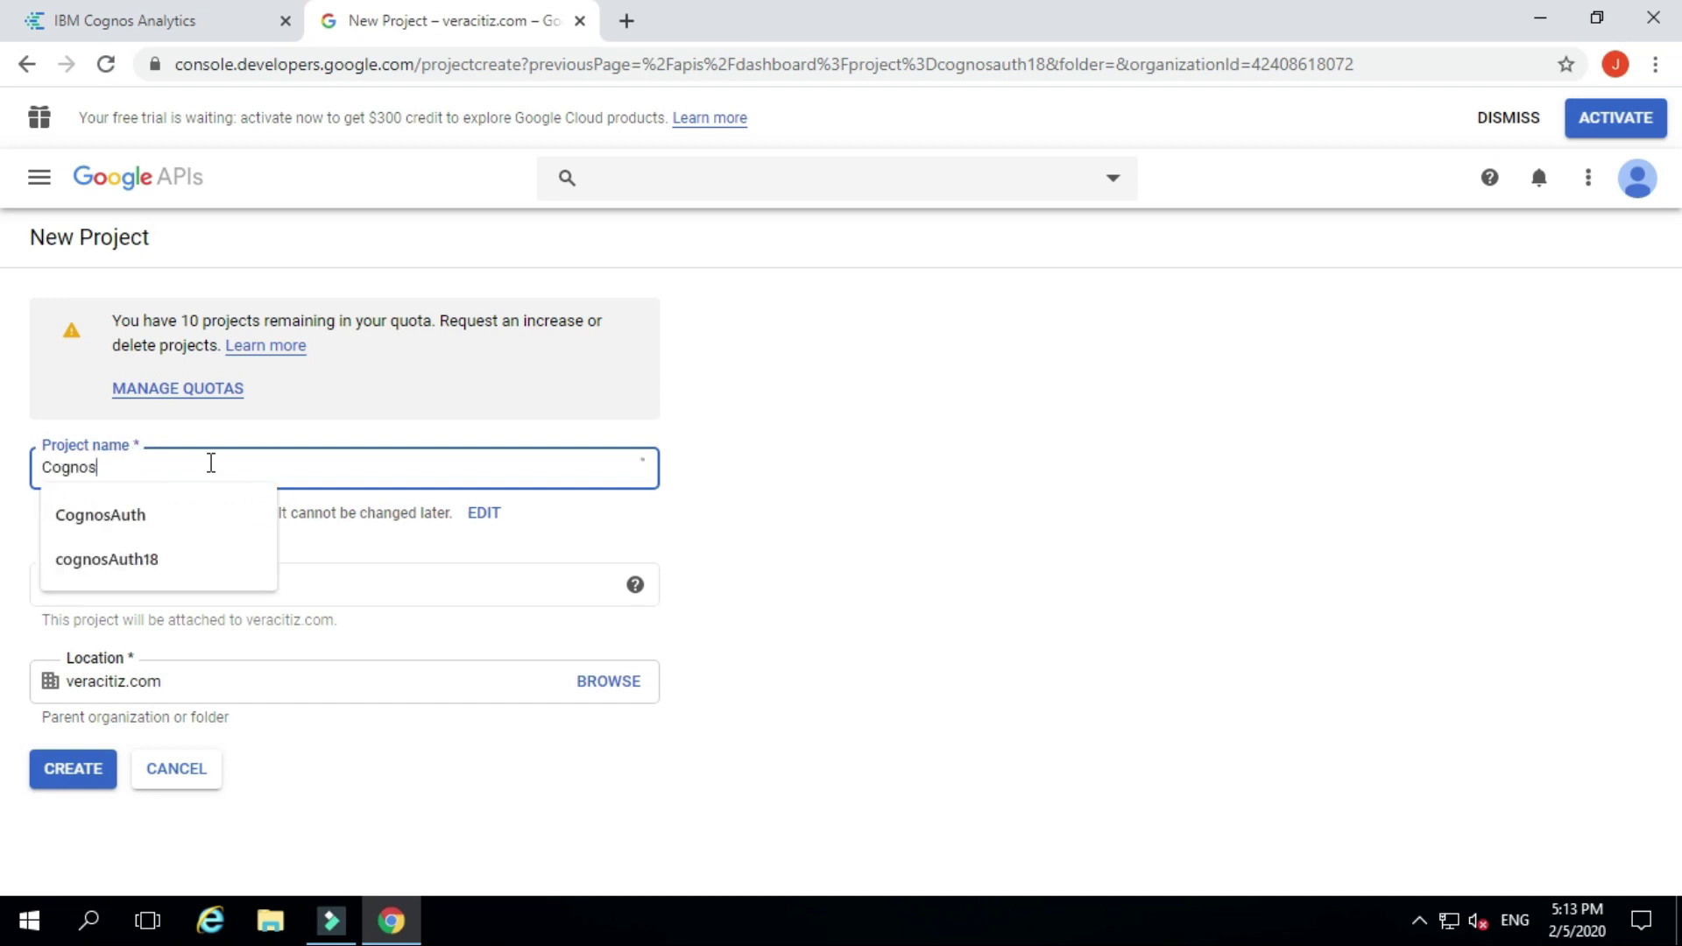
type("Authentication")
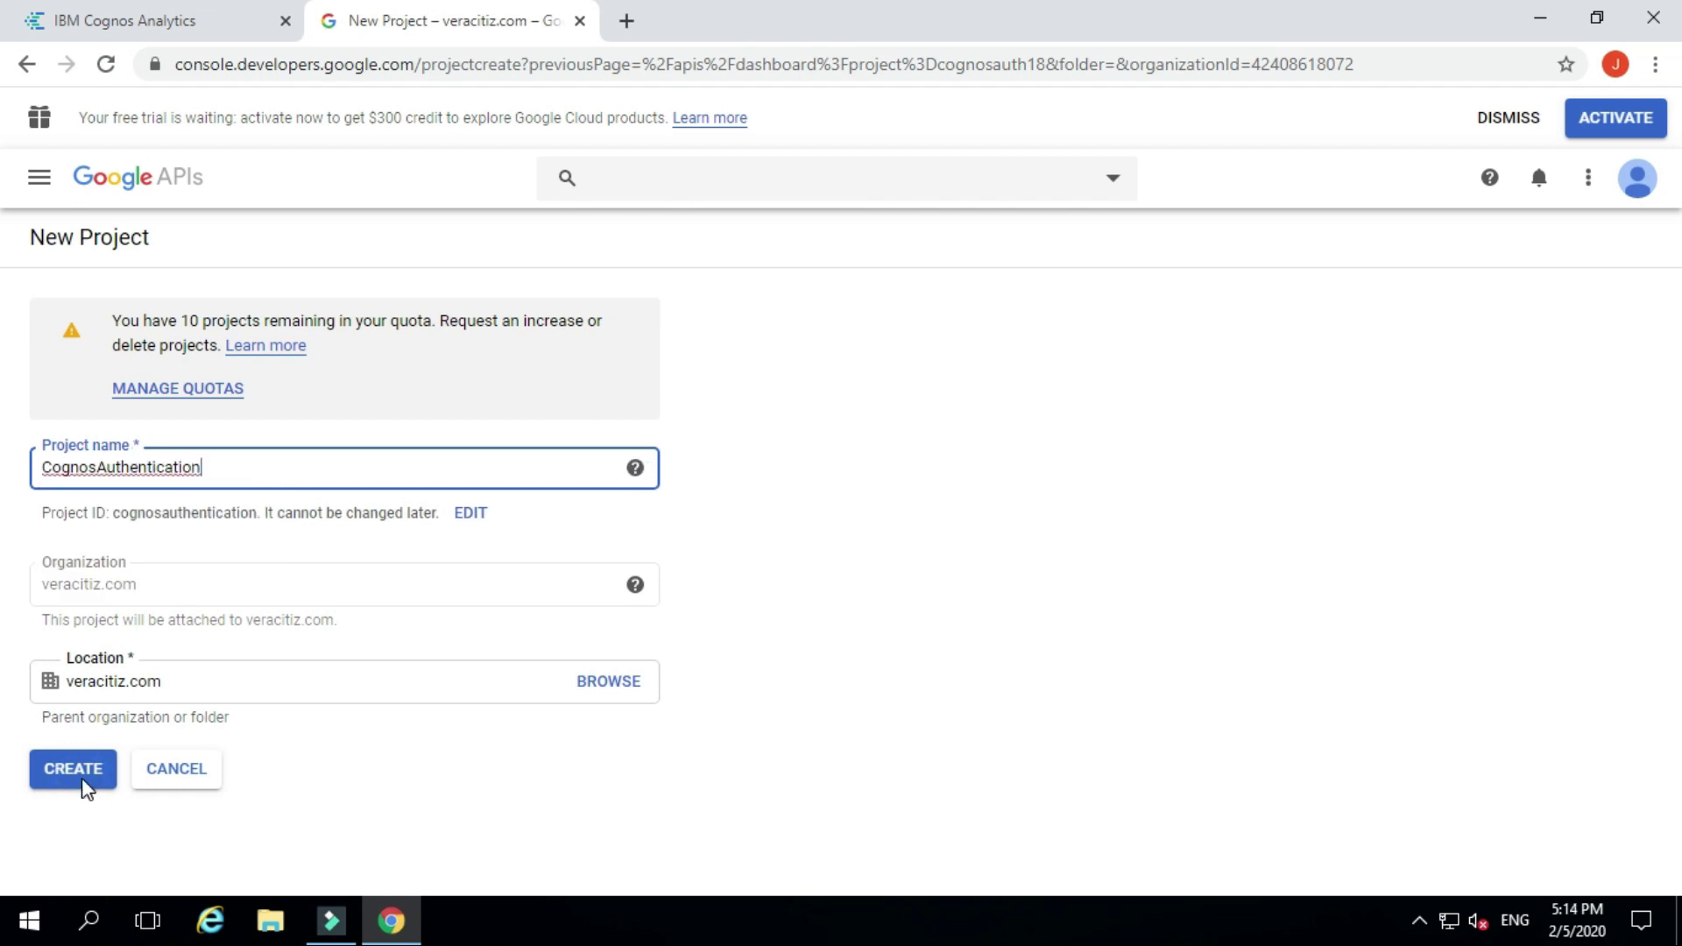
left_click(79, 772)
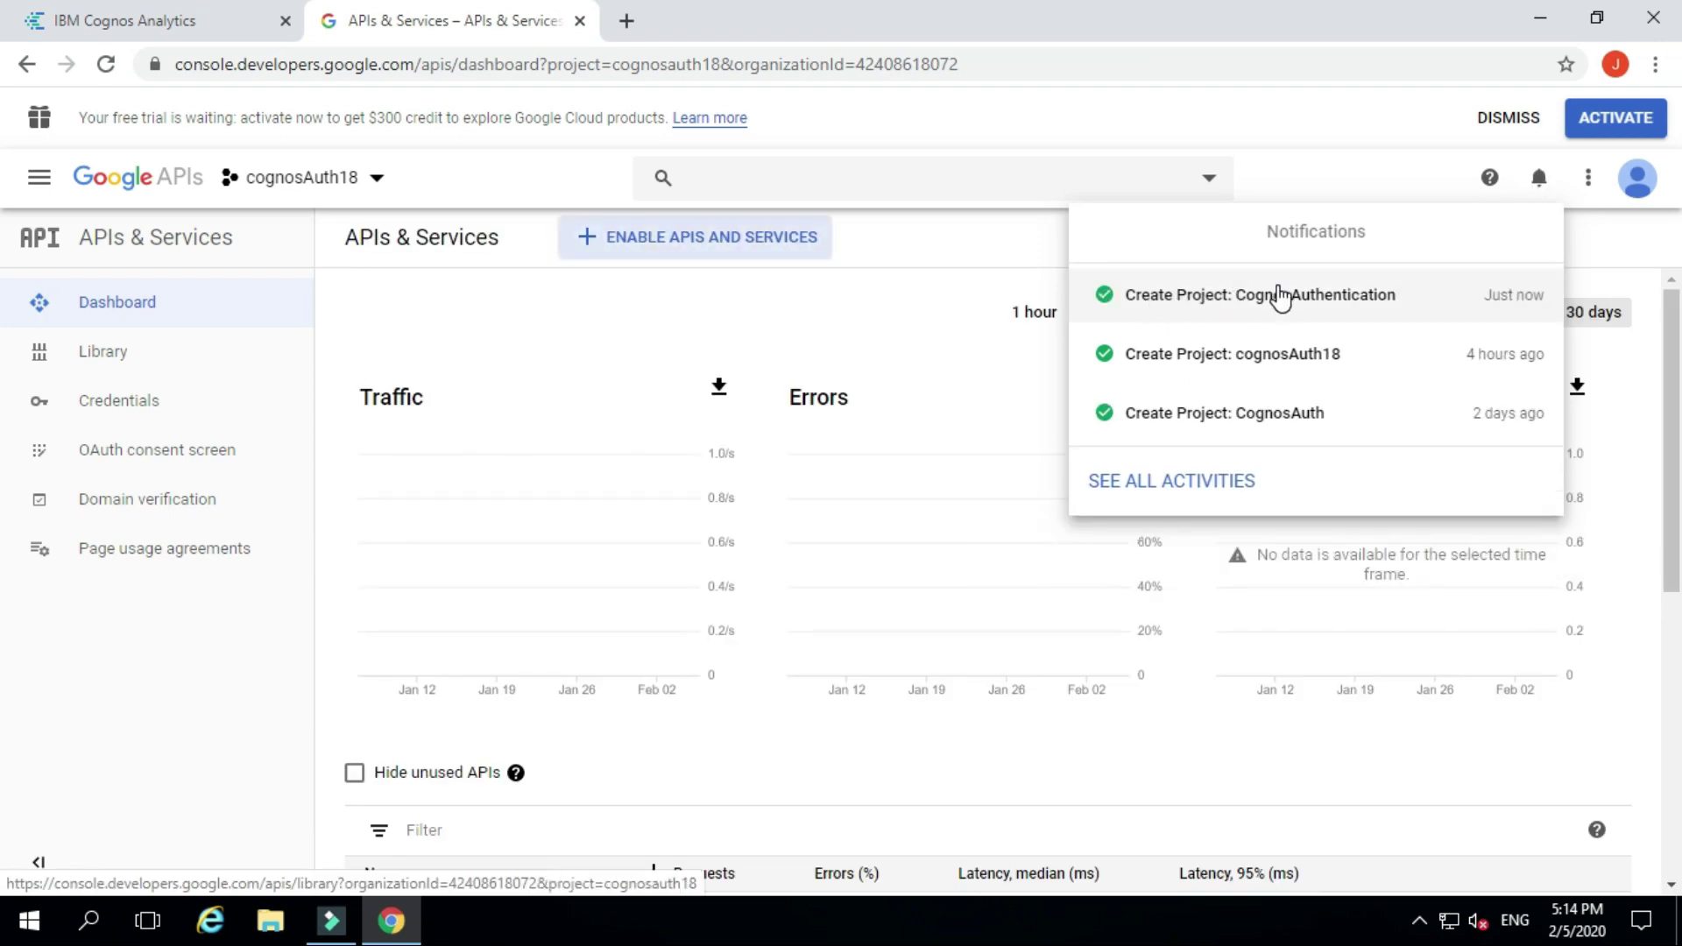
Step: Switch to the CognosAuthentication project and open the API library to enable APIs and services
left_click(336, 185)
left_click(528, 380)
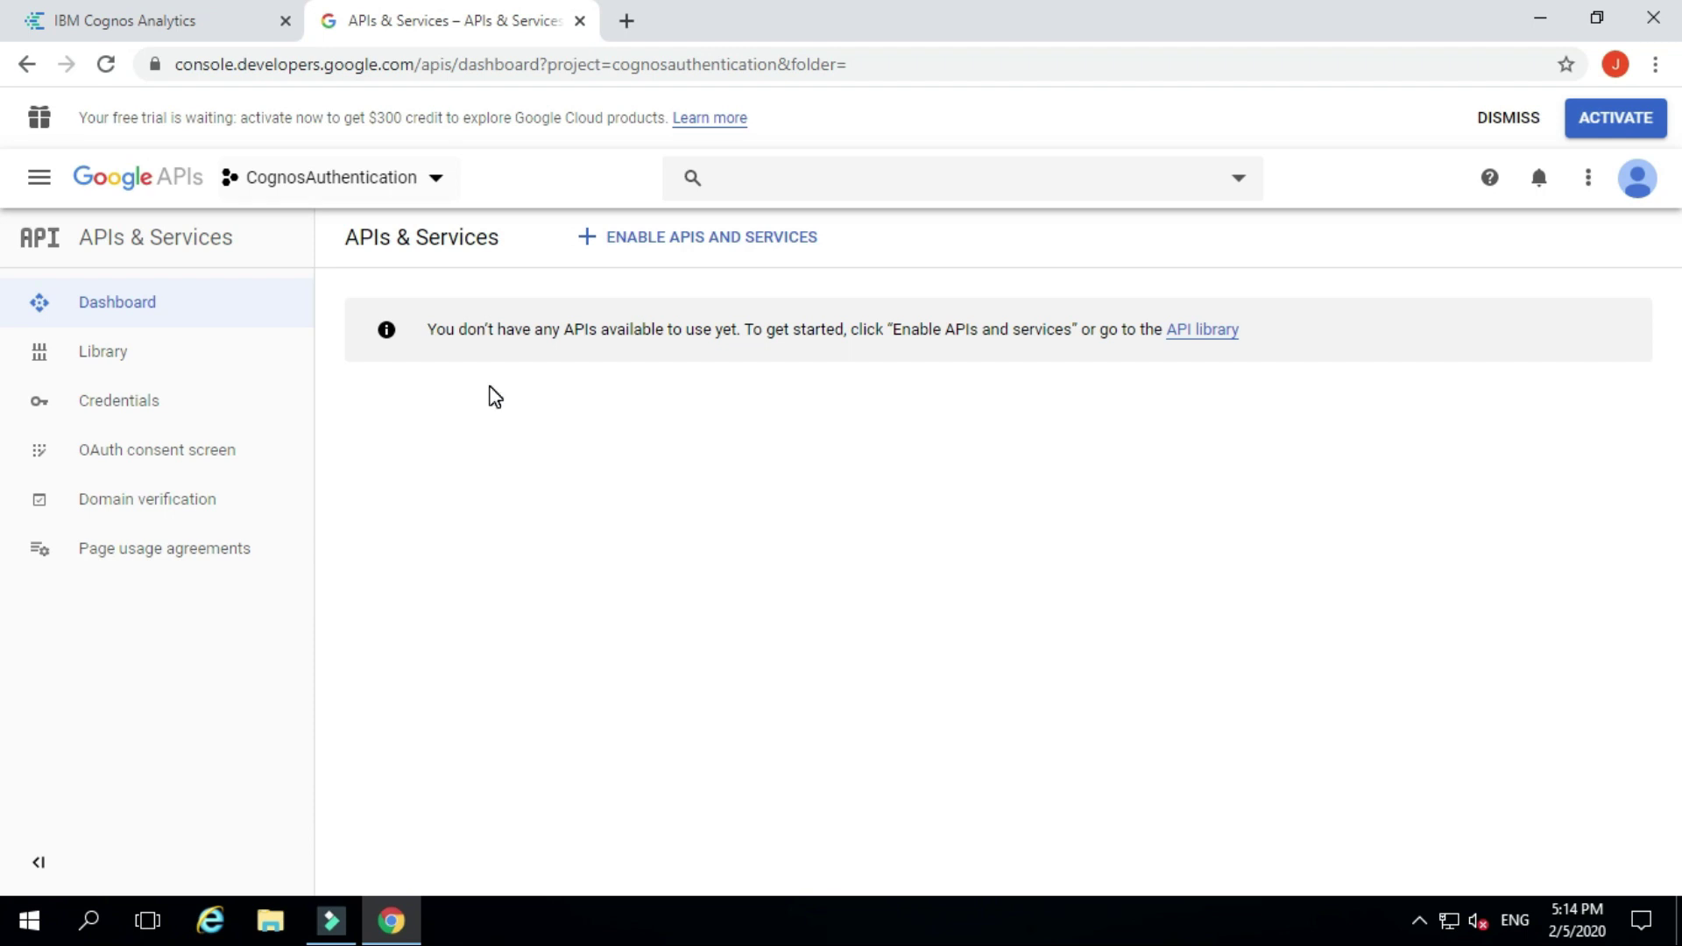
left_click(657, 253)
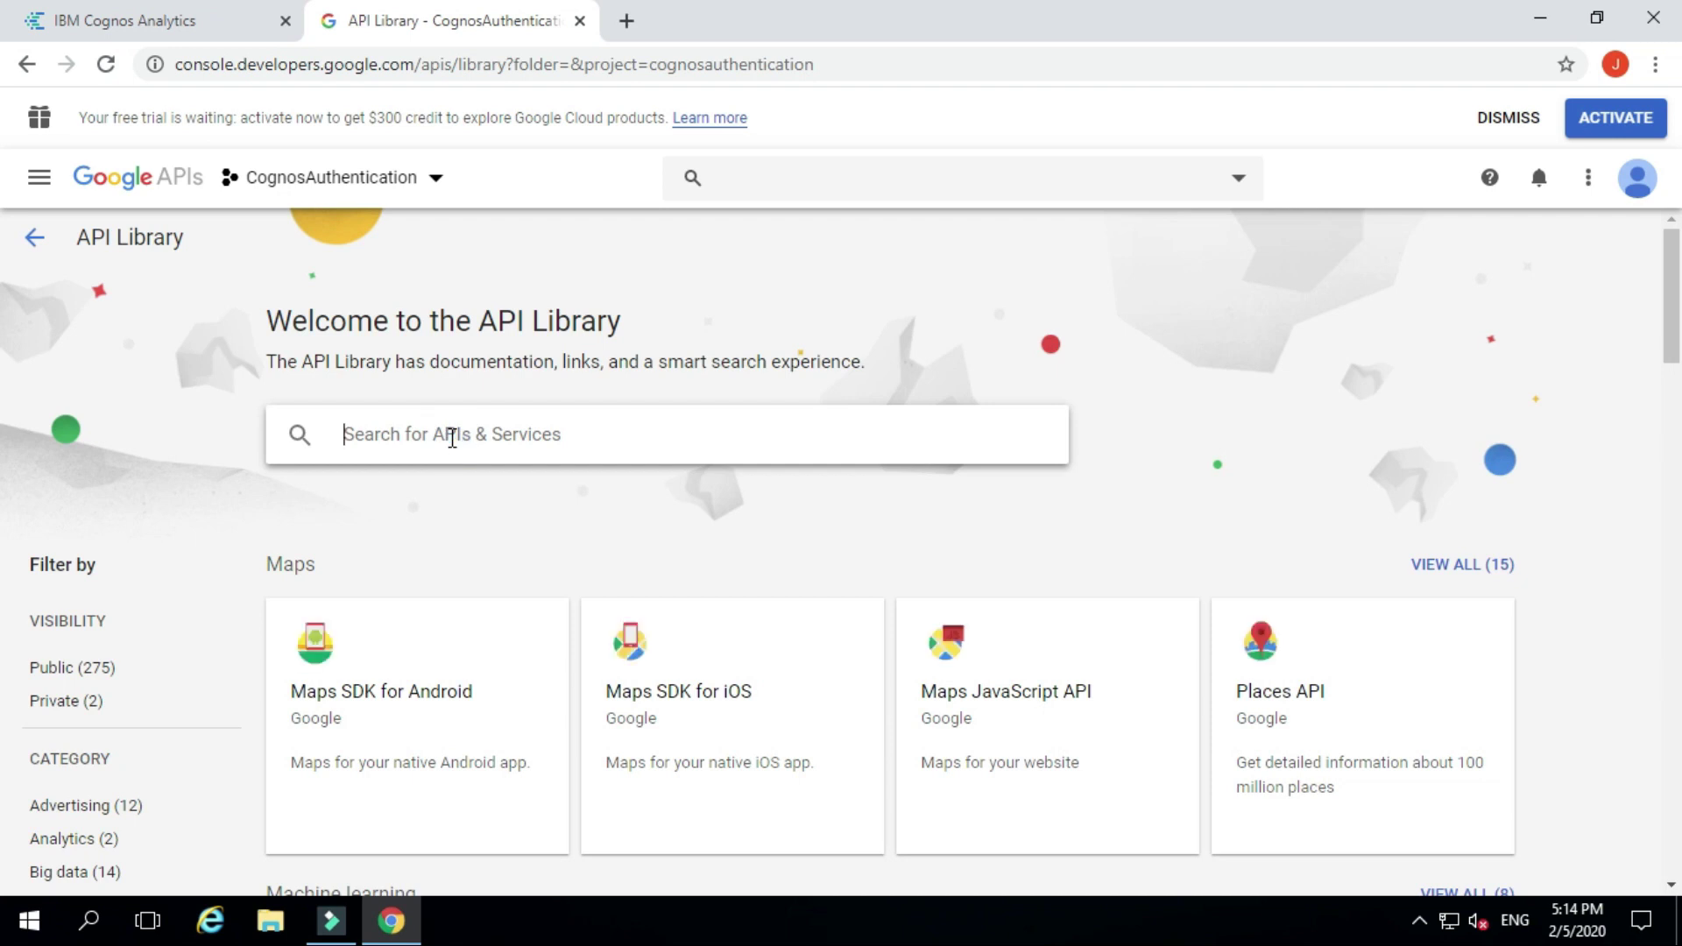
Step: Search the API library for Google Cloud APIs and open that service's management page
type("Google")
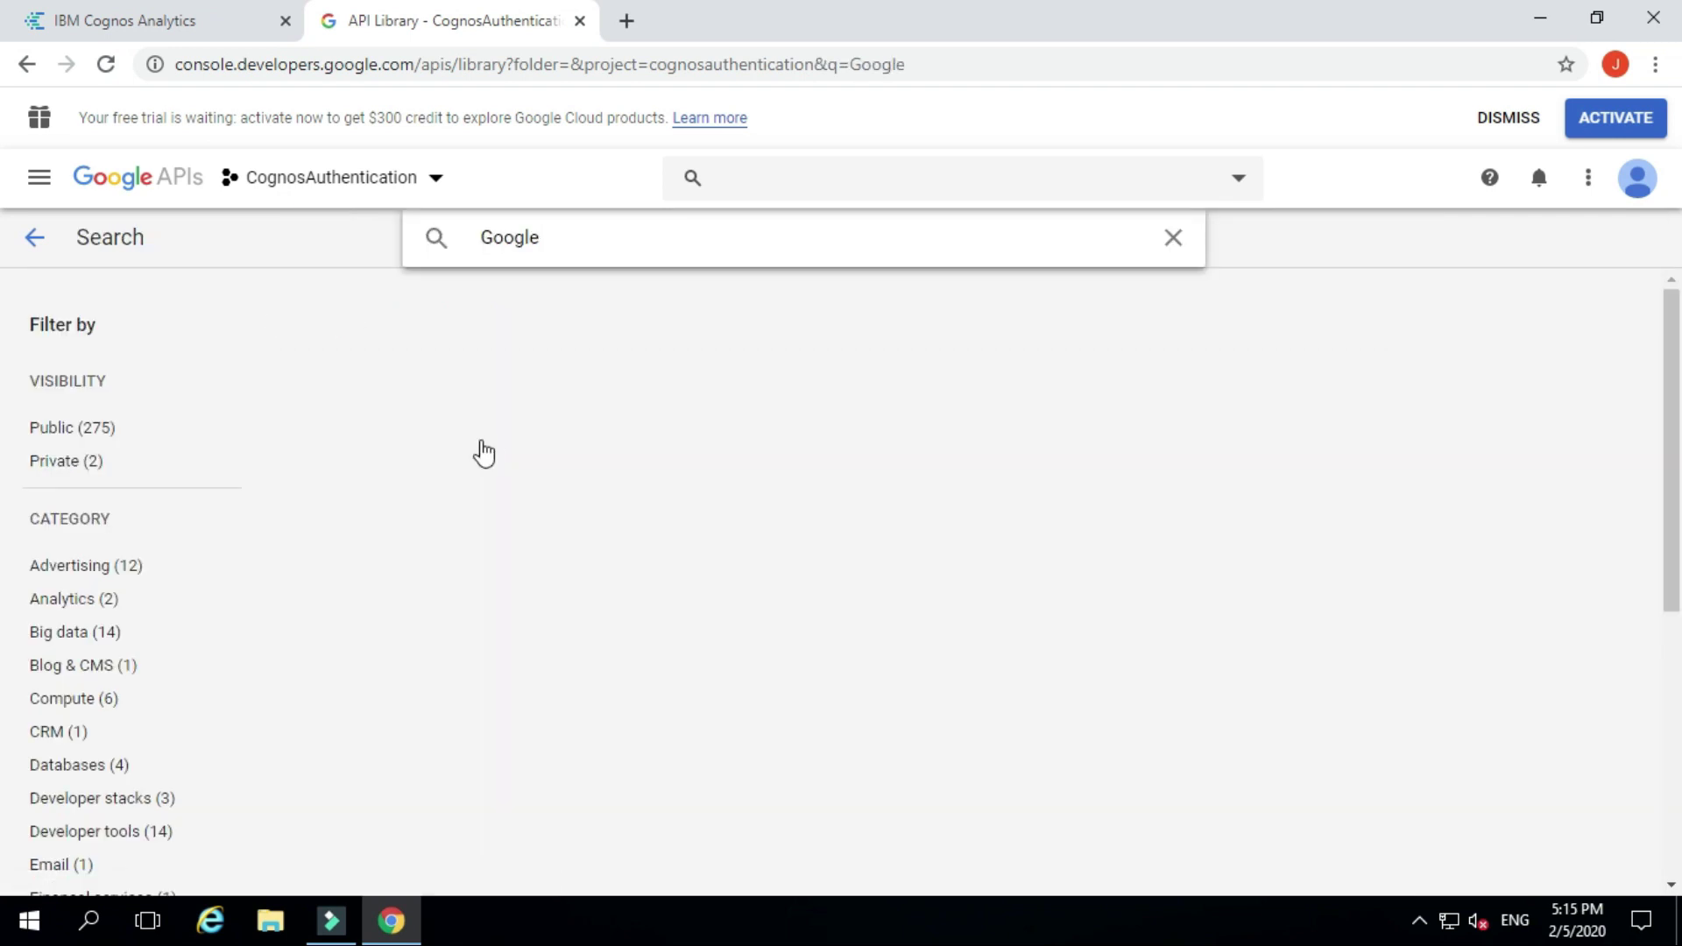
type(" cloud AP")
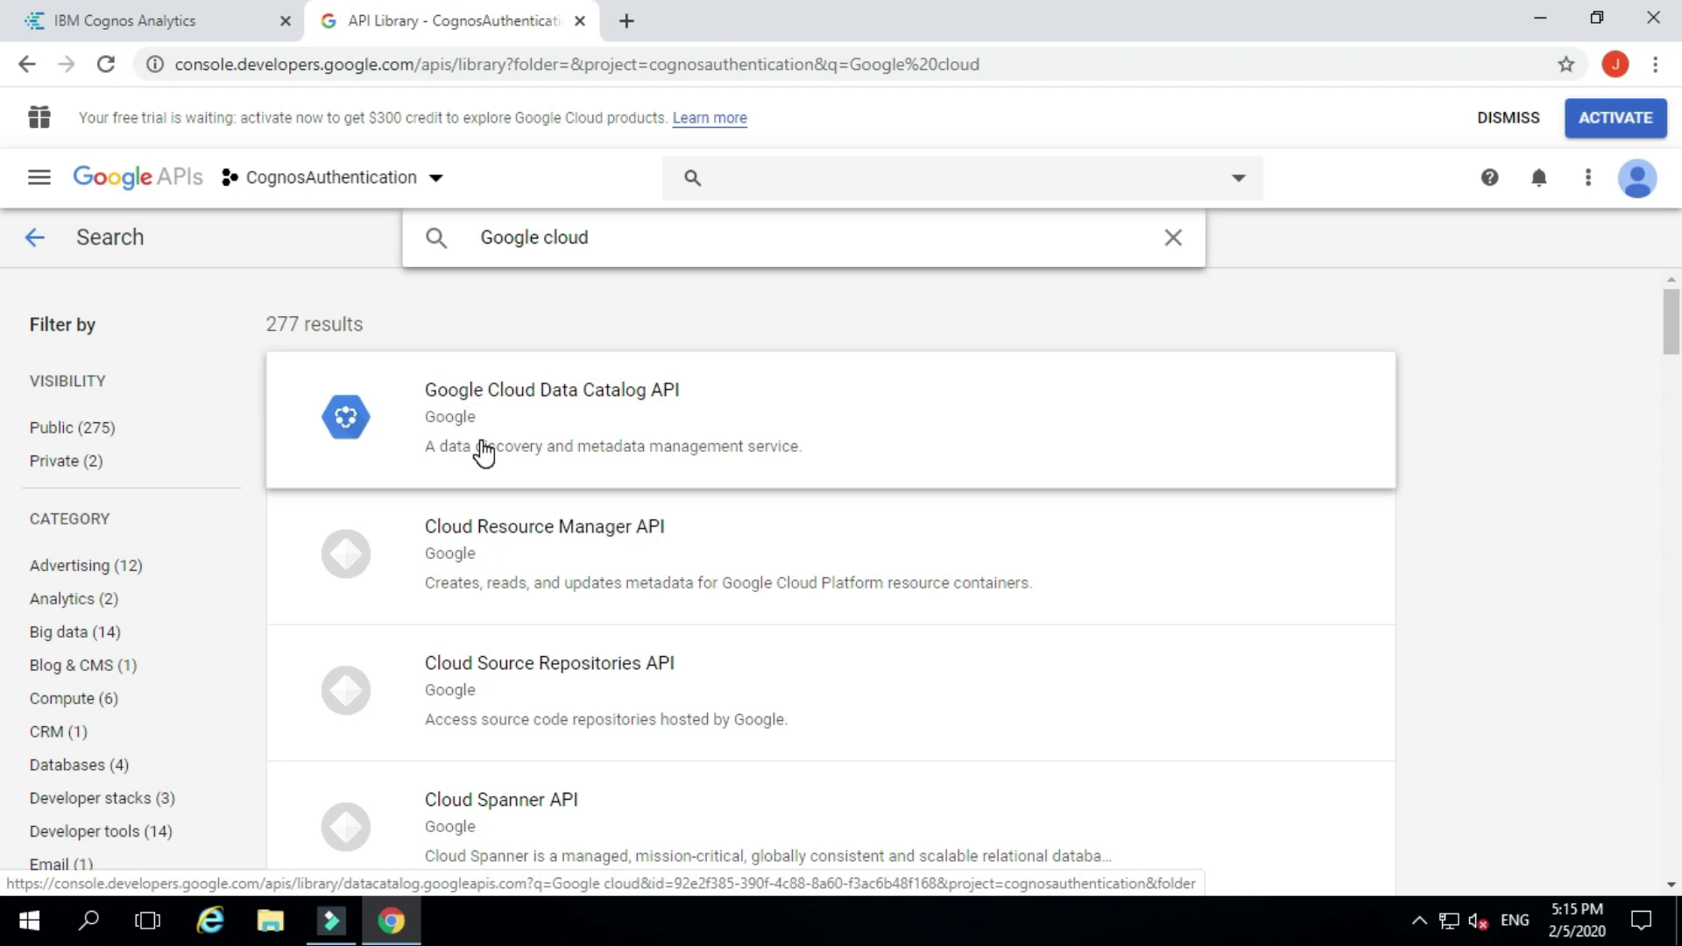
type("Is")
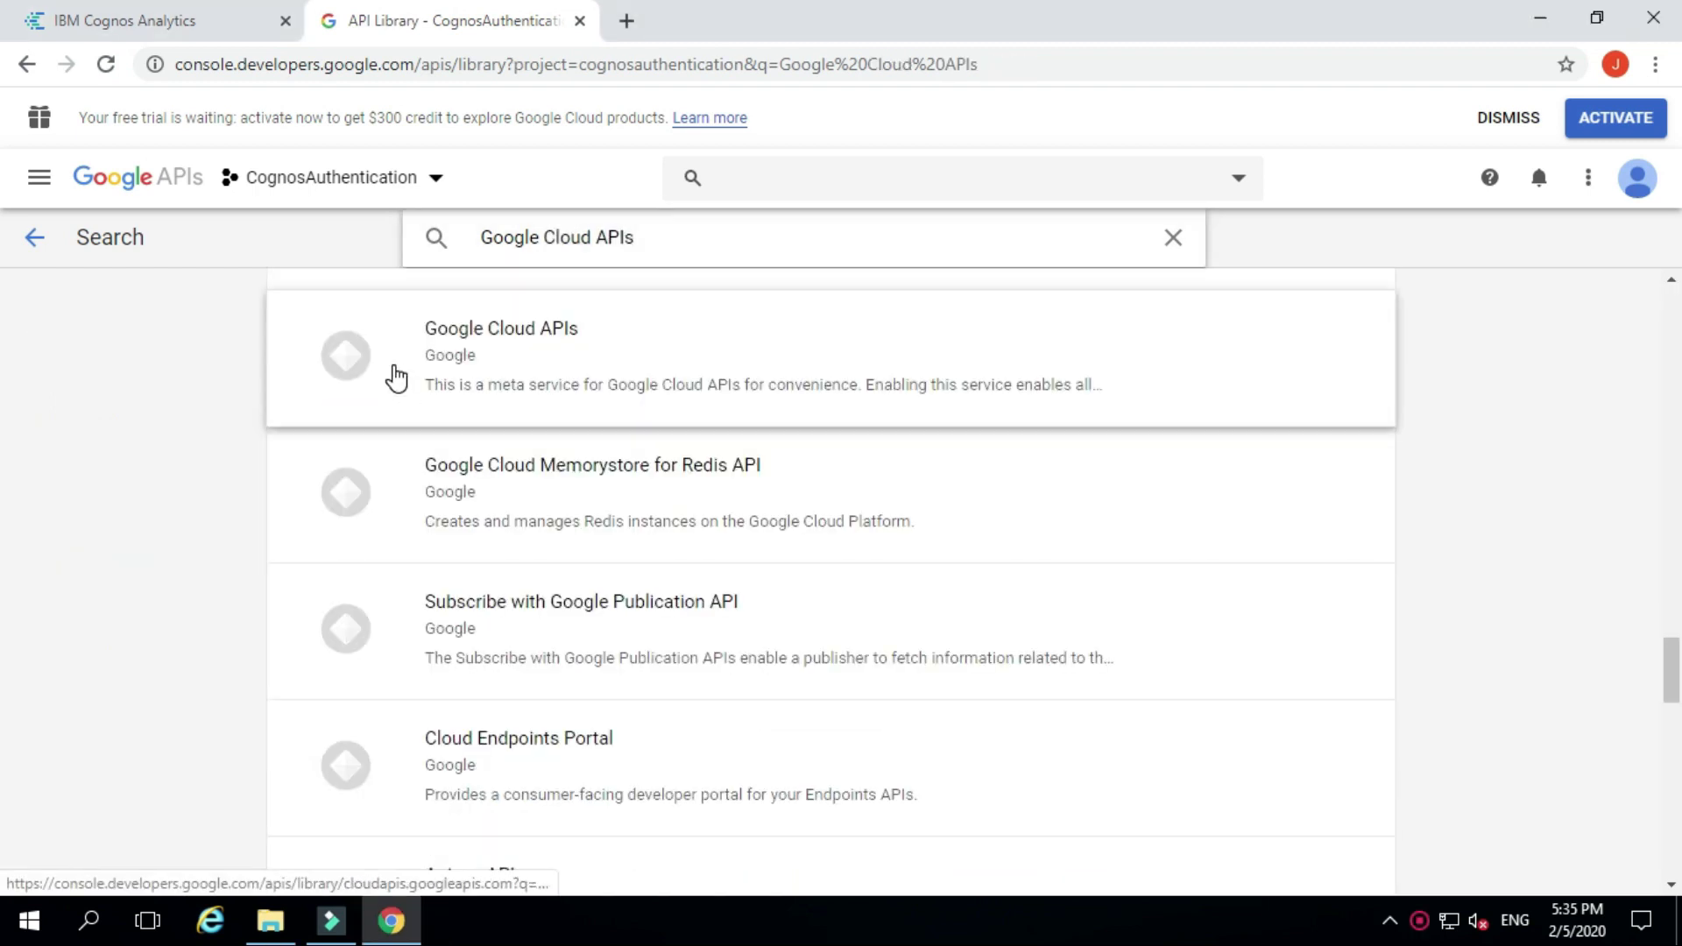
left_click(576, 384)
left_click(379, 524)
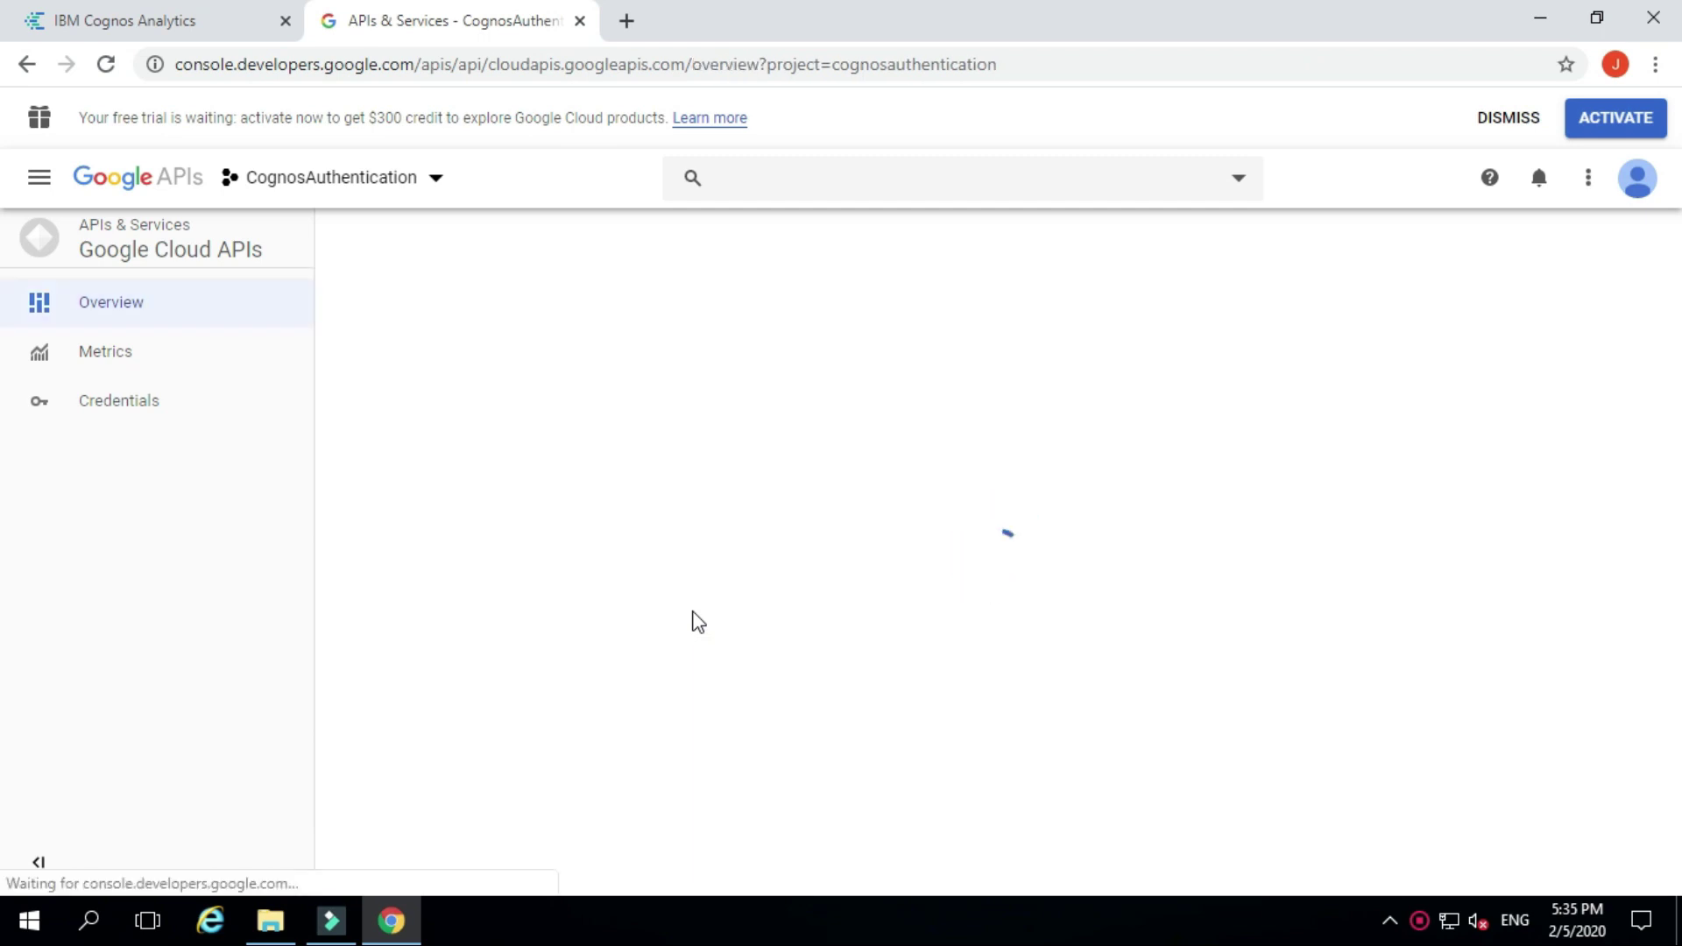
Step: Return to the API library and enable the Cloud OS Login API for the project
left_click(27, 65)
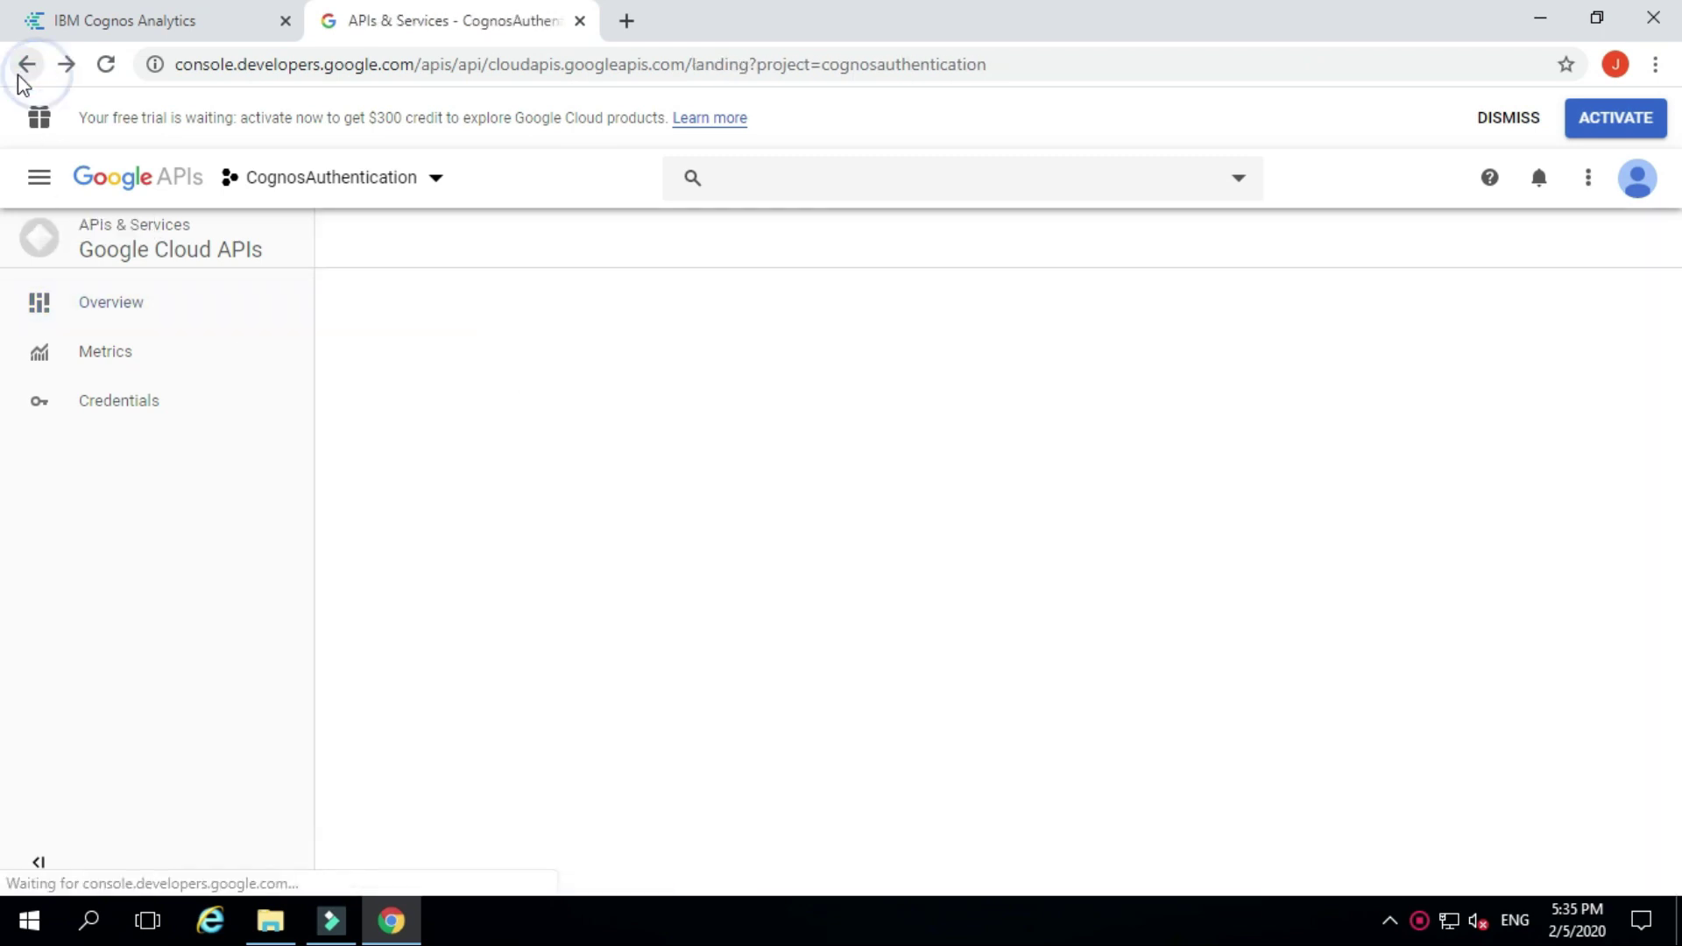
left_click(27, 65)
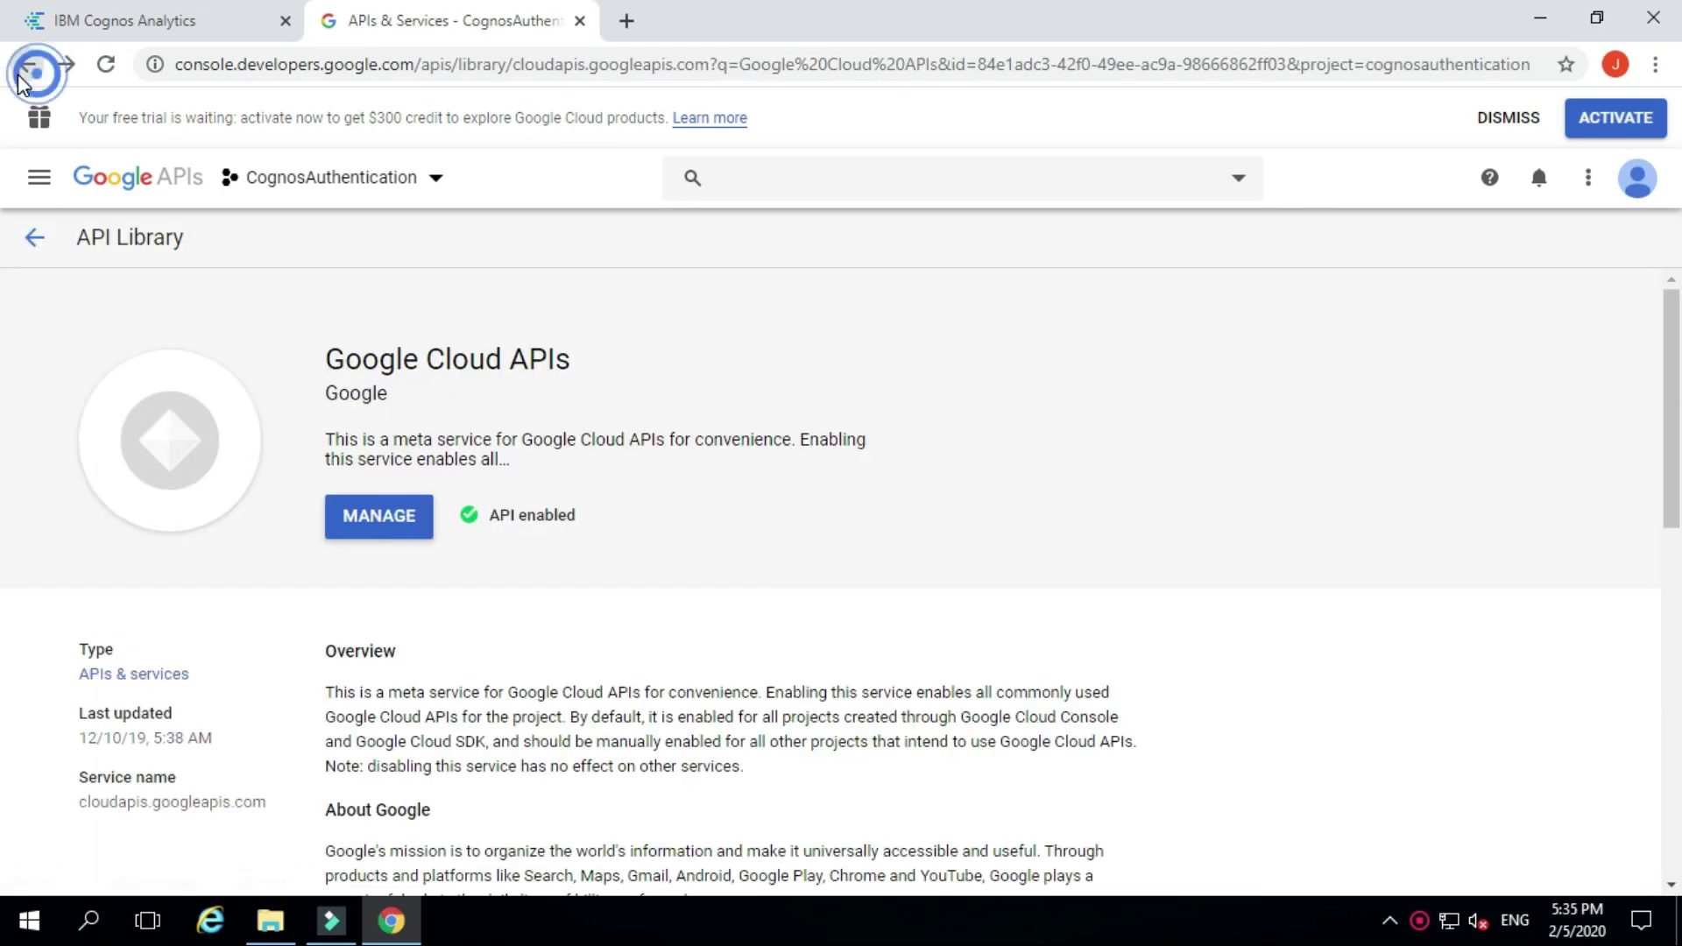
left_click(26, 65)
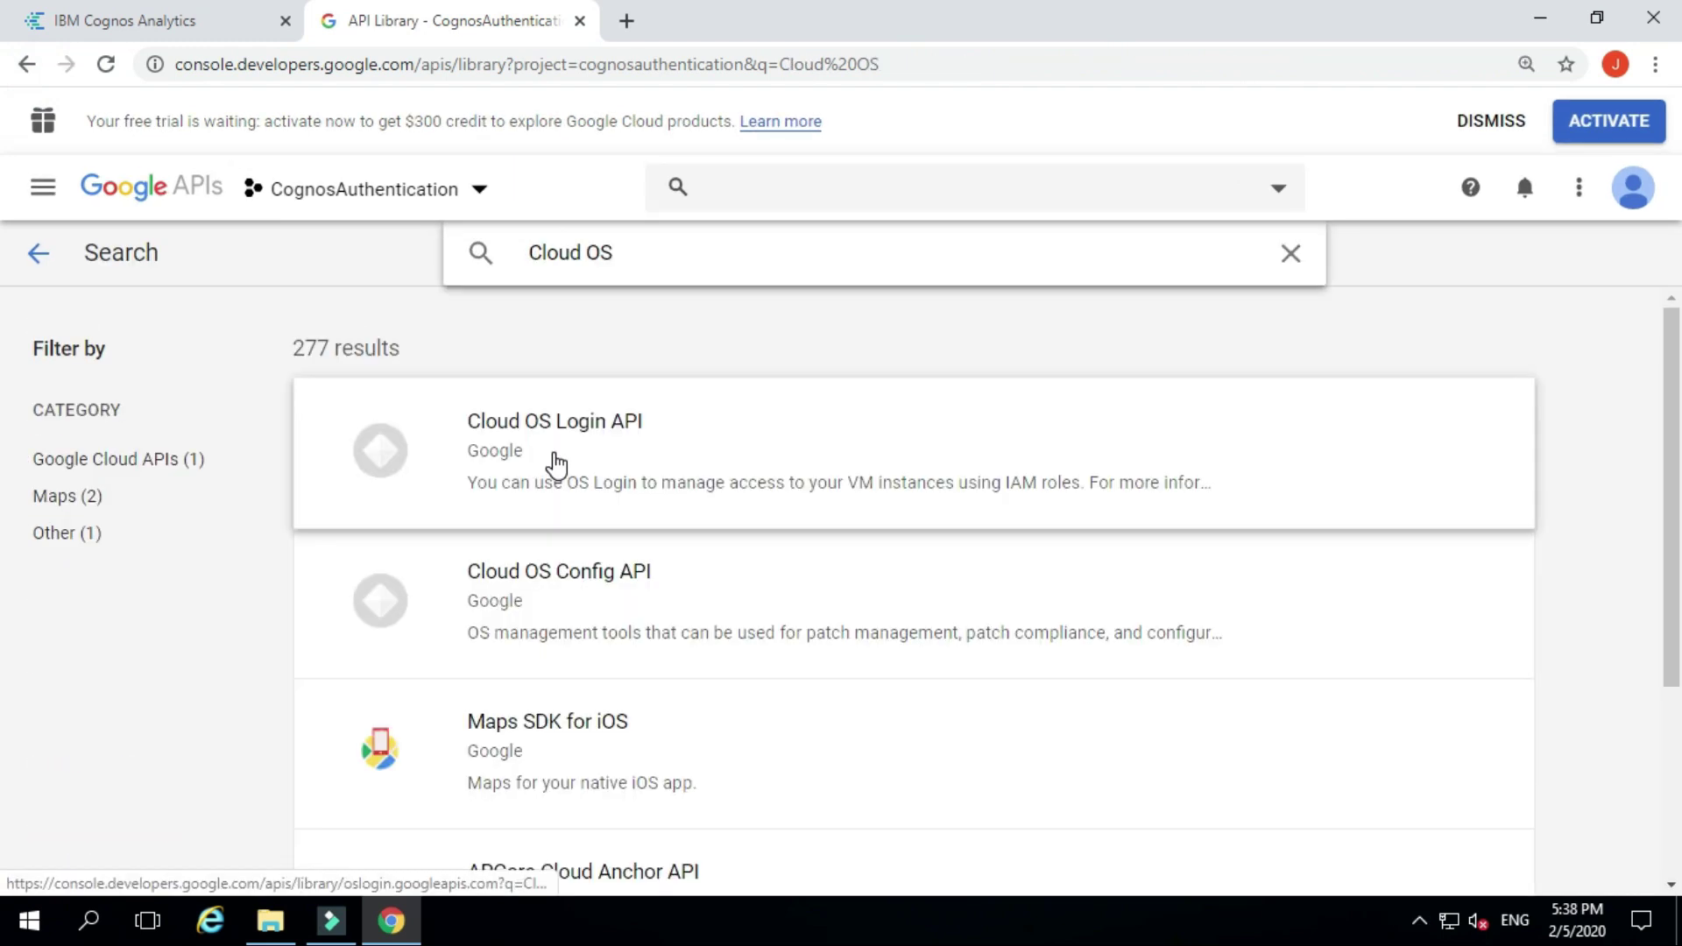
left_click(555, 457)
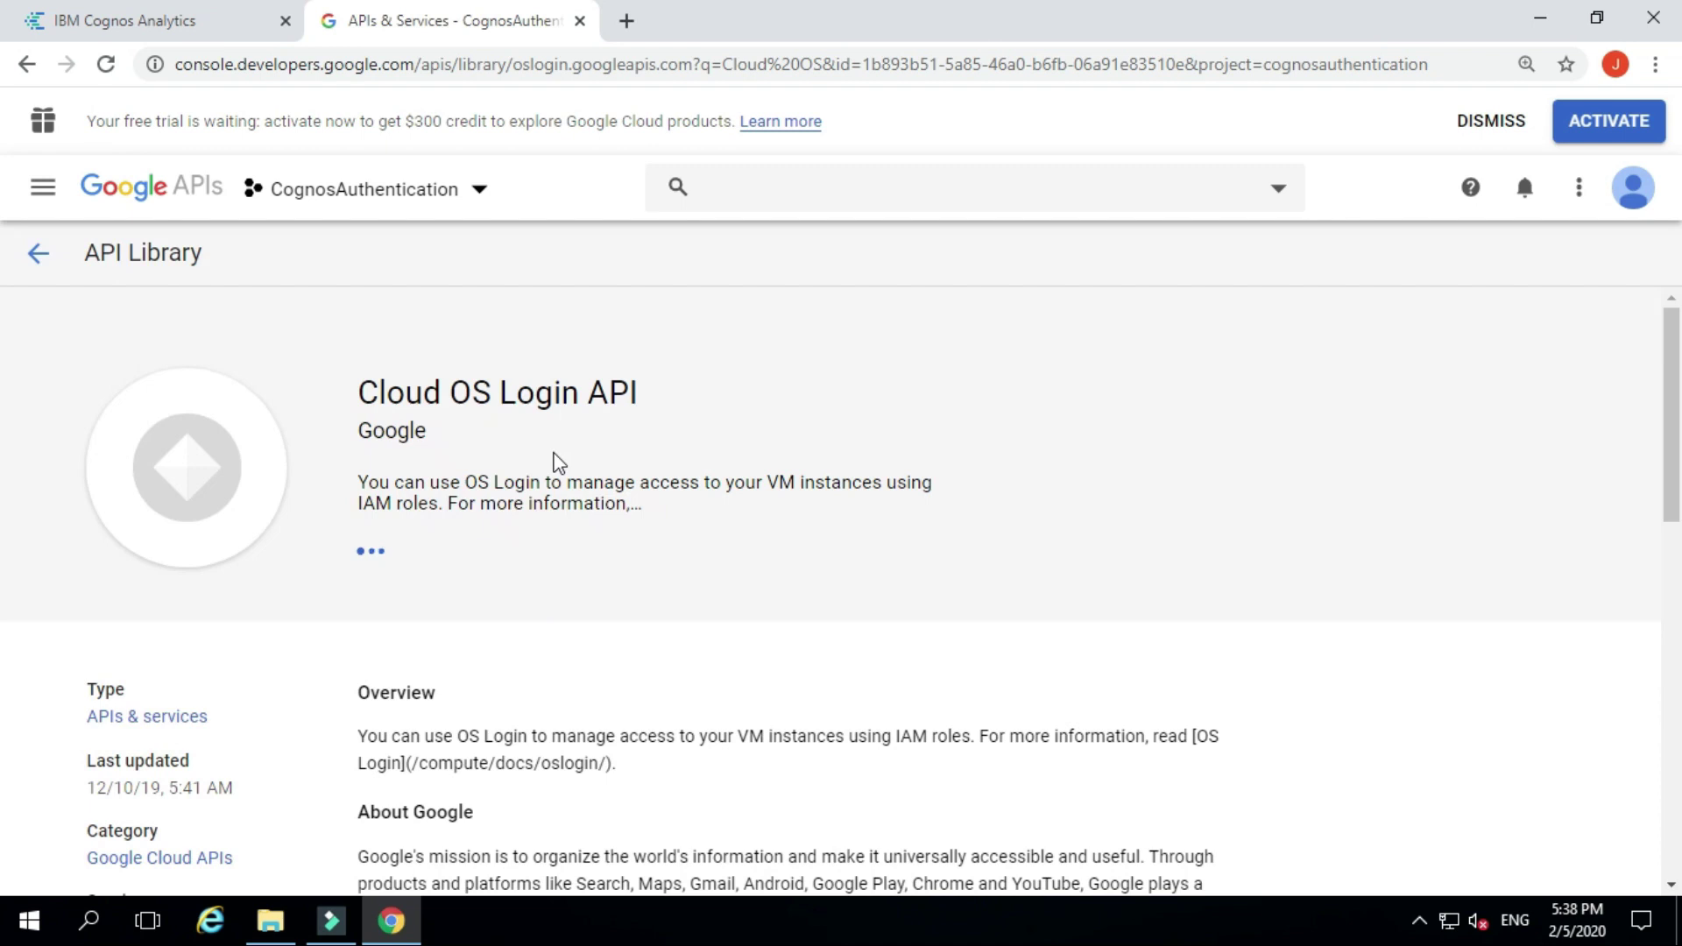
left_click(433, 569)
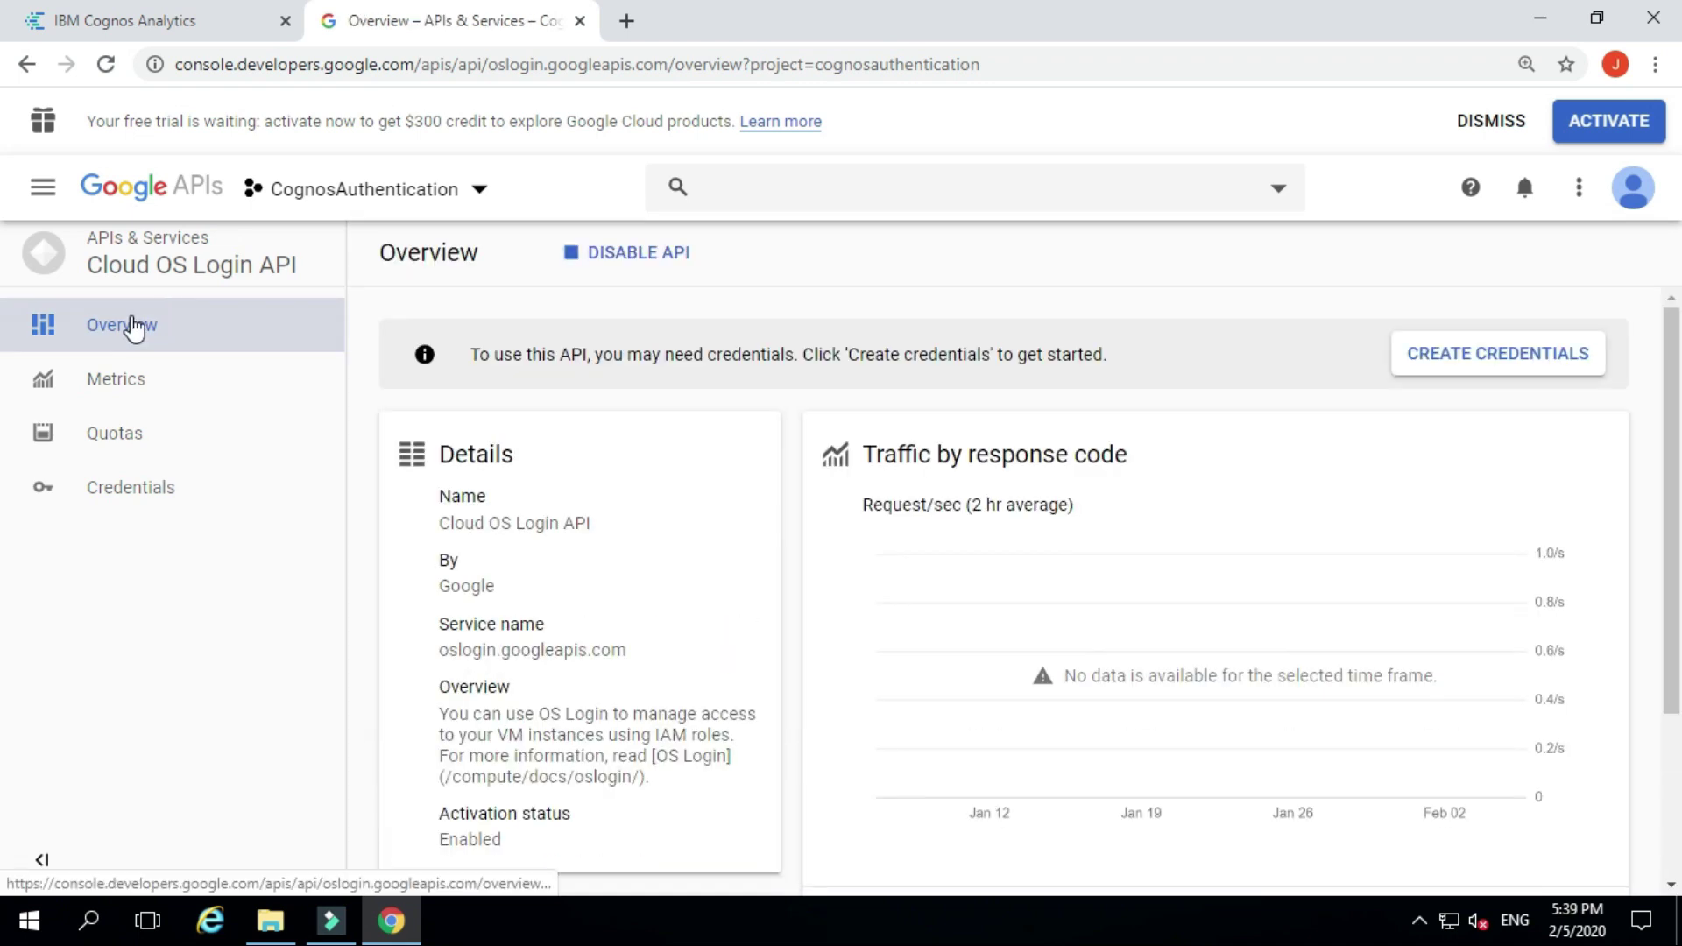
Step: Open the APIs & Services dashboard and examine the list of APIs enabled for the project
left_click(18, 68)
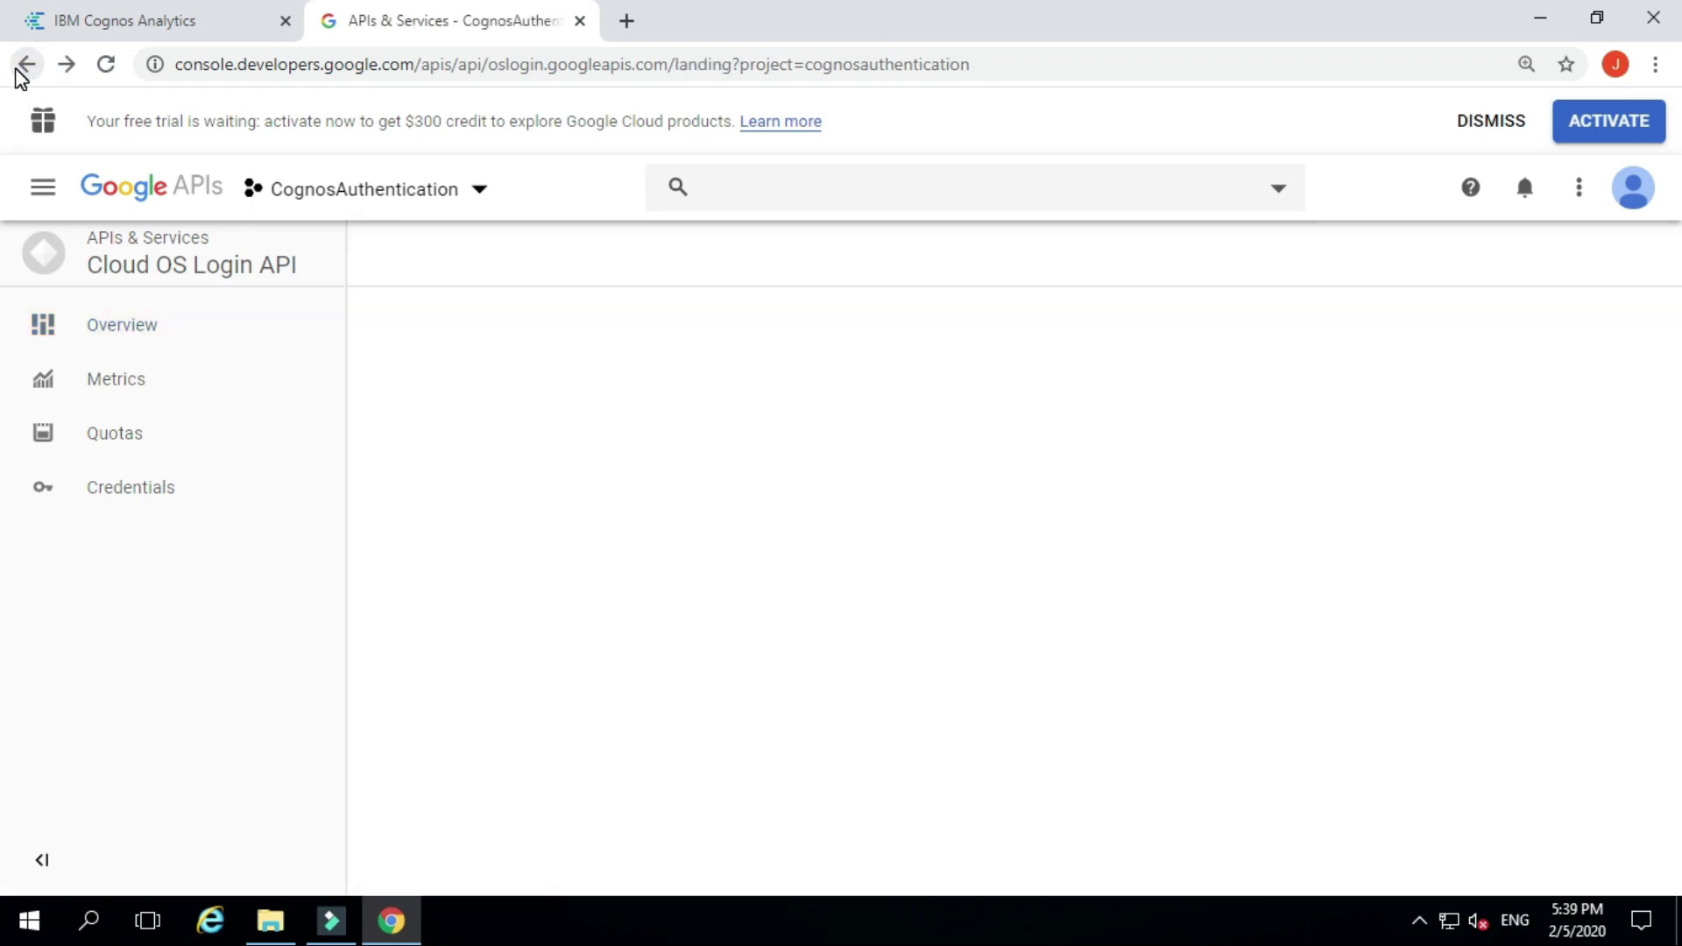
left_click(45, 194)
mouse_move(106, 295)
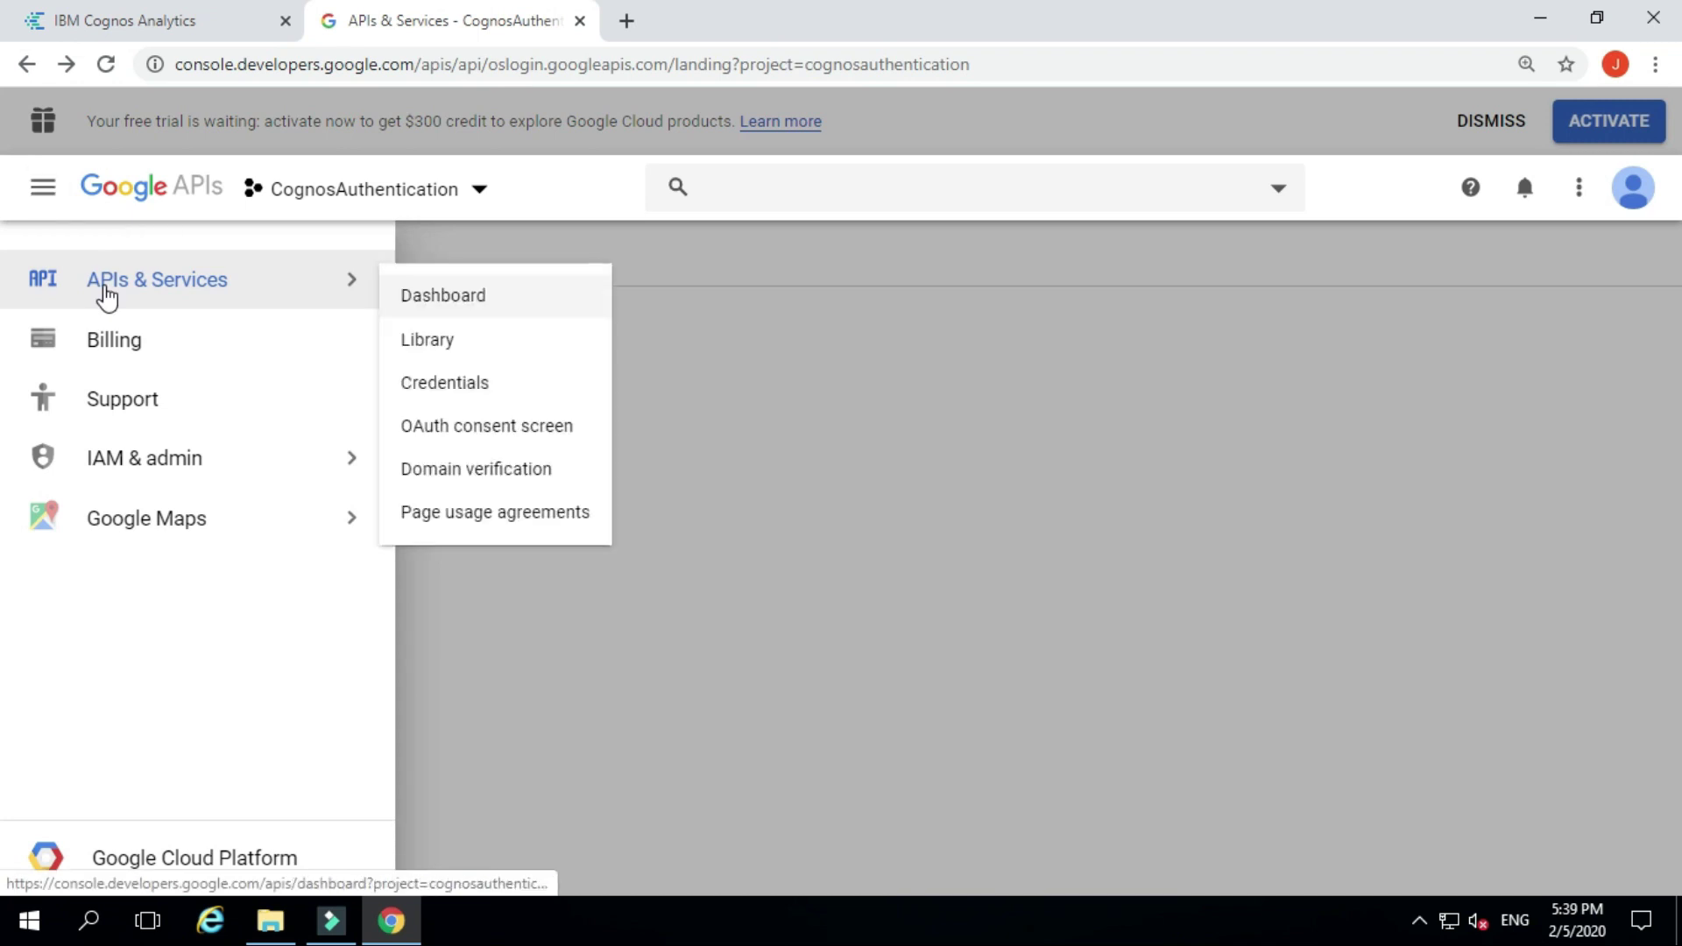
left_click(513, 303)
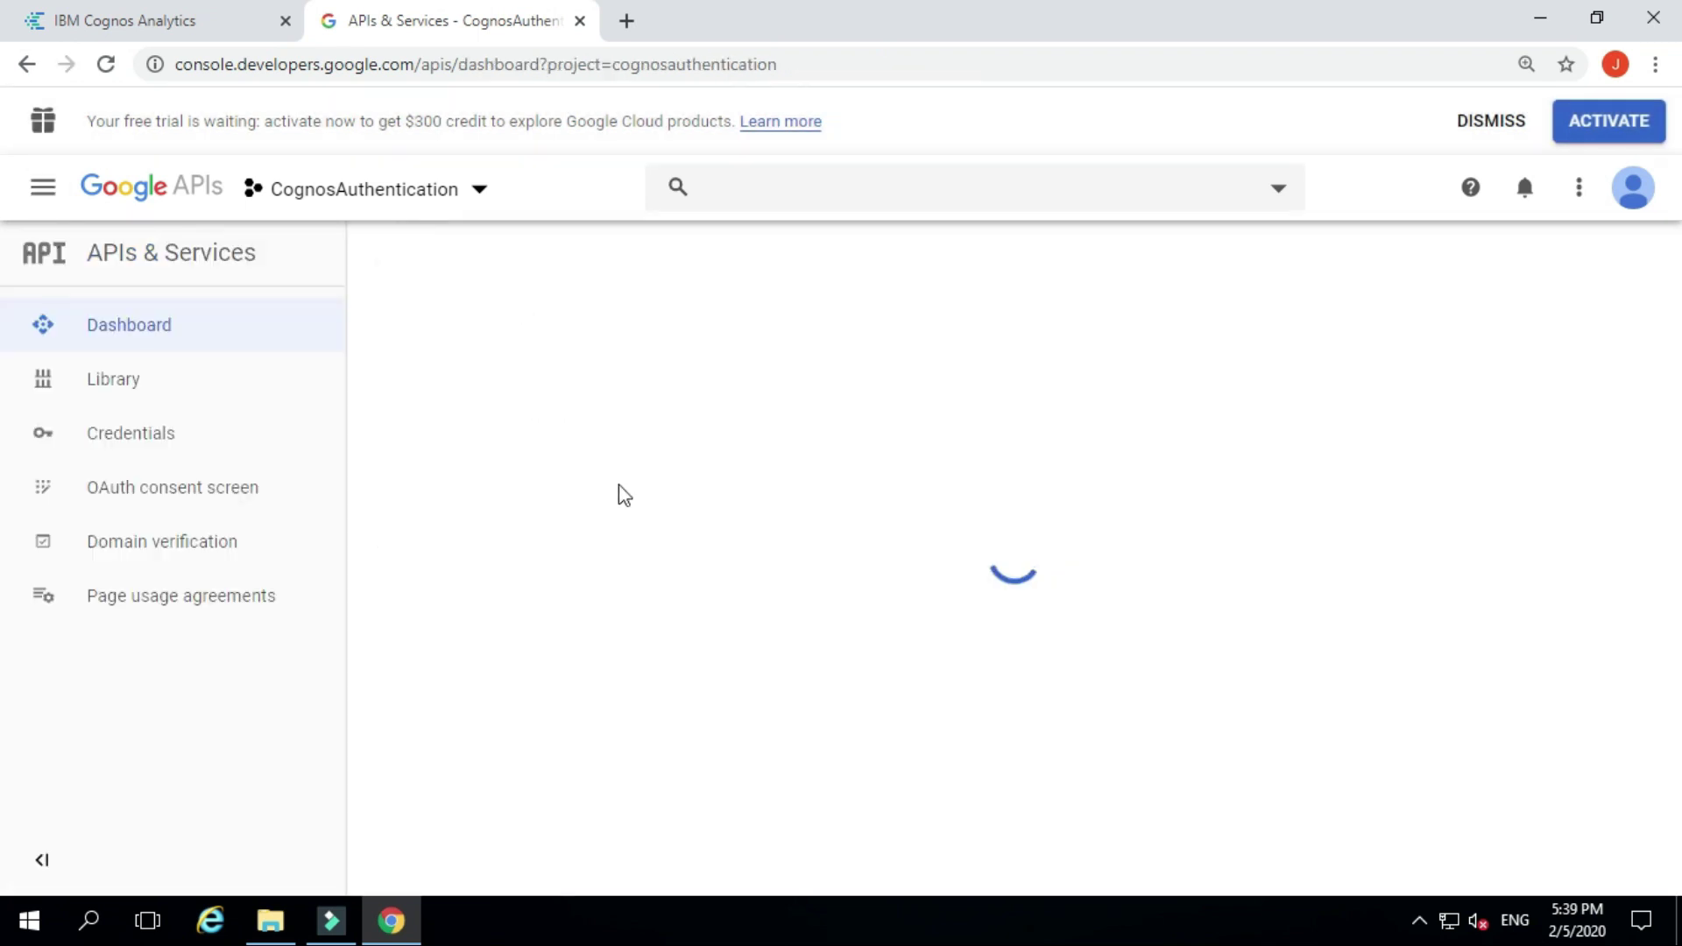
scroll(620, 496, "down", 5)
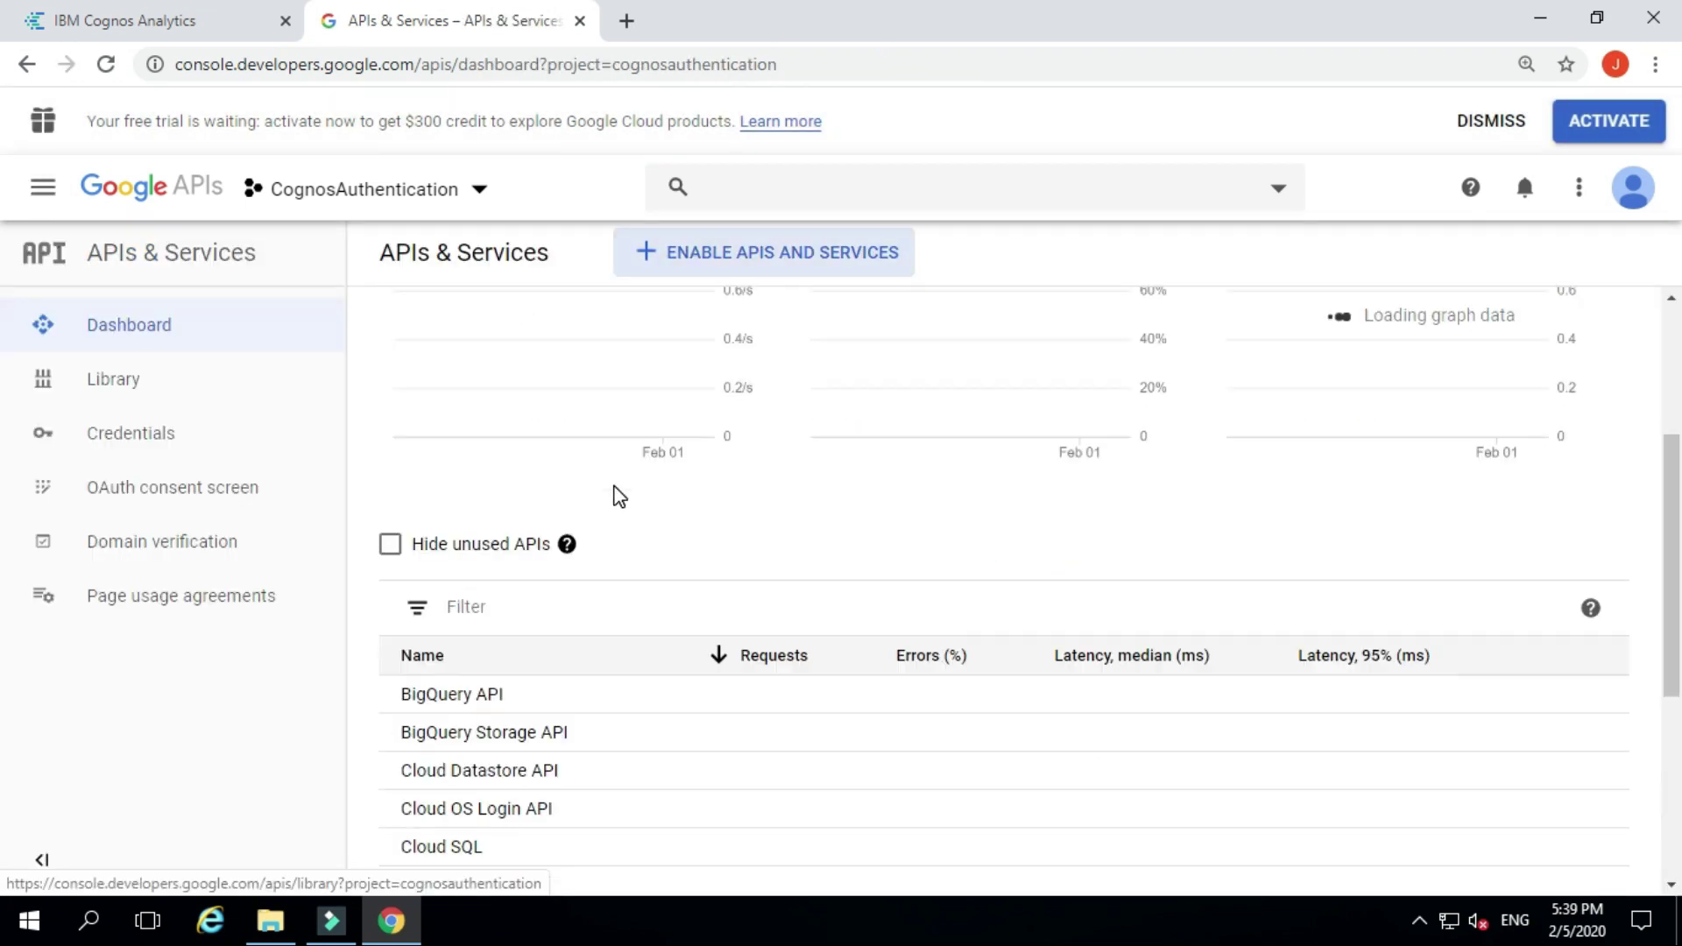
scroll(618, 498, "down", 1)
scroll(618, 497, "up", 2)
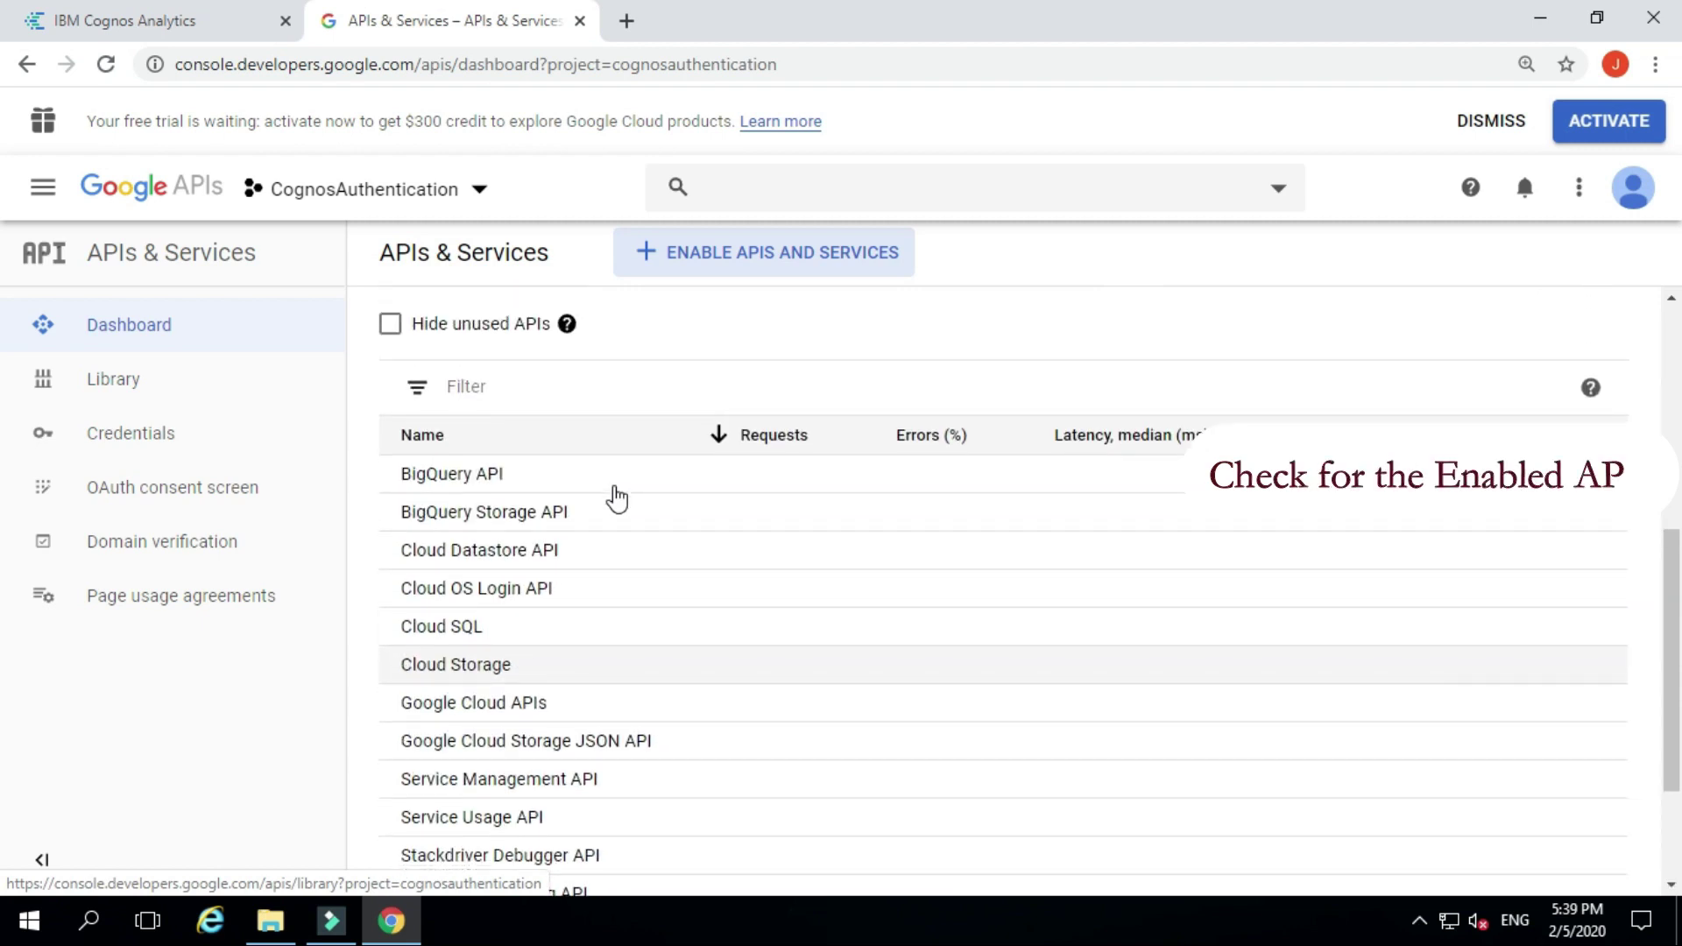
scroll(618, 497, "down", 1)
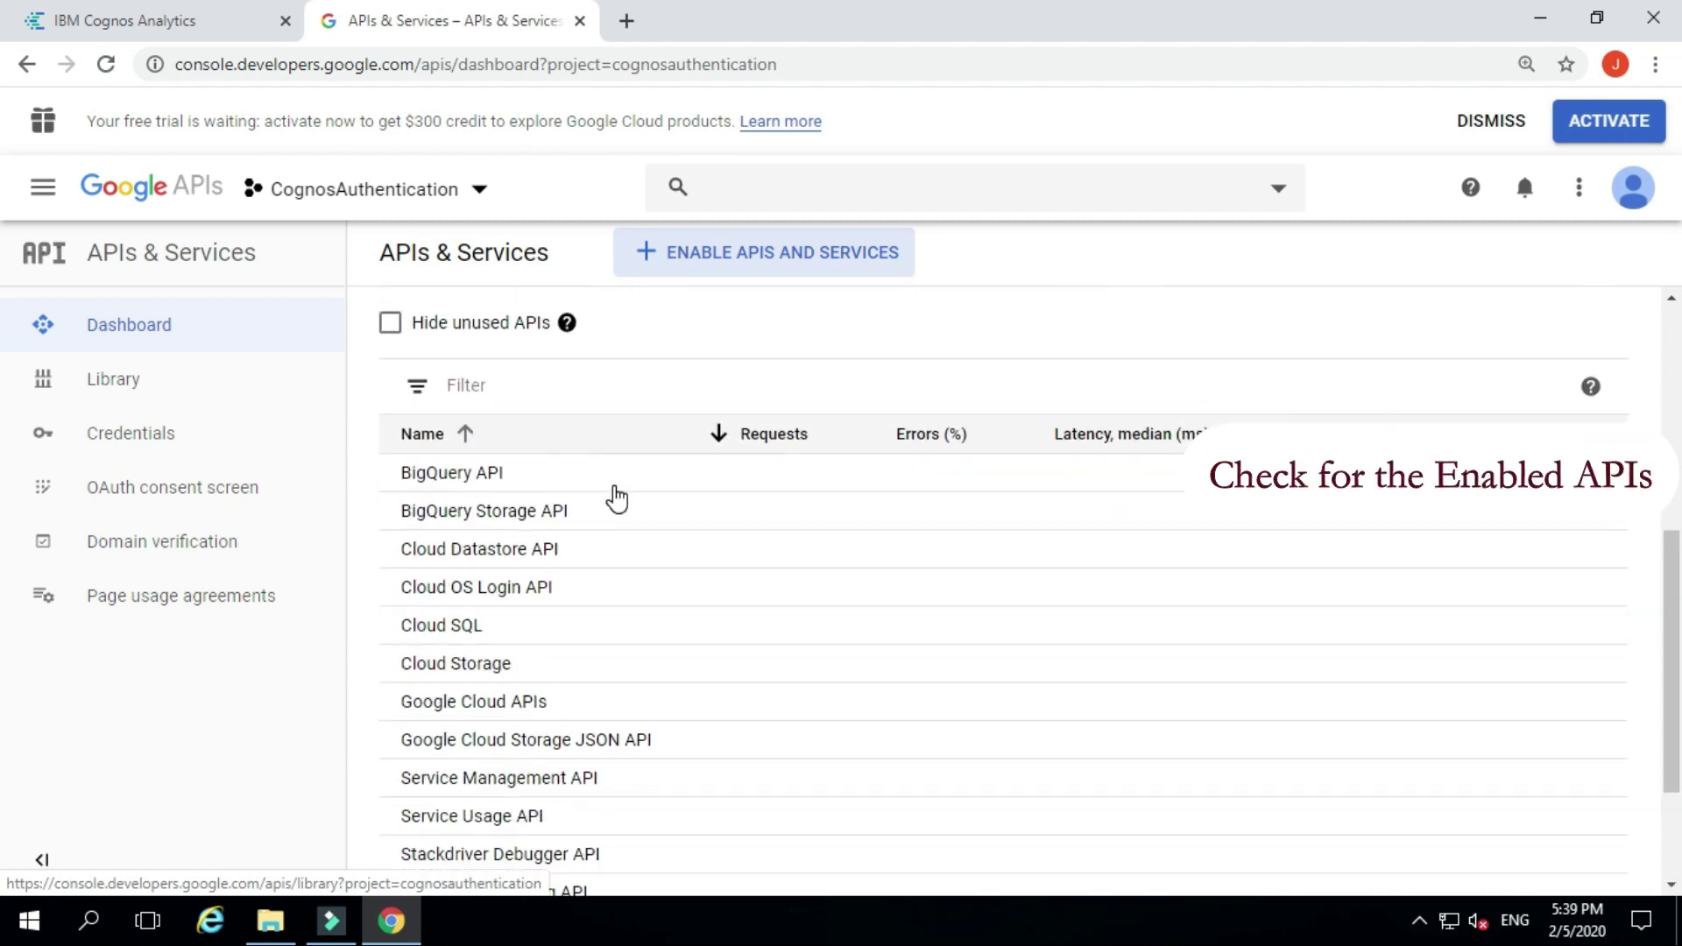
scroll(618, 498, "down", 1)
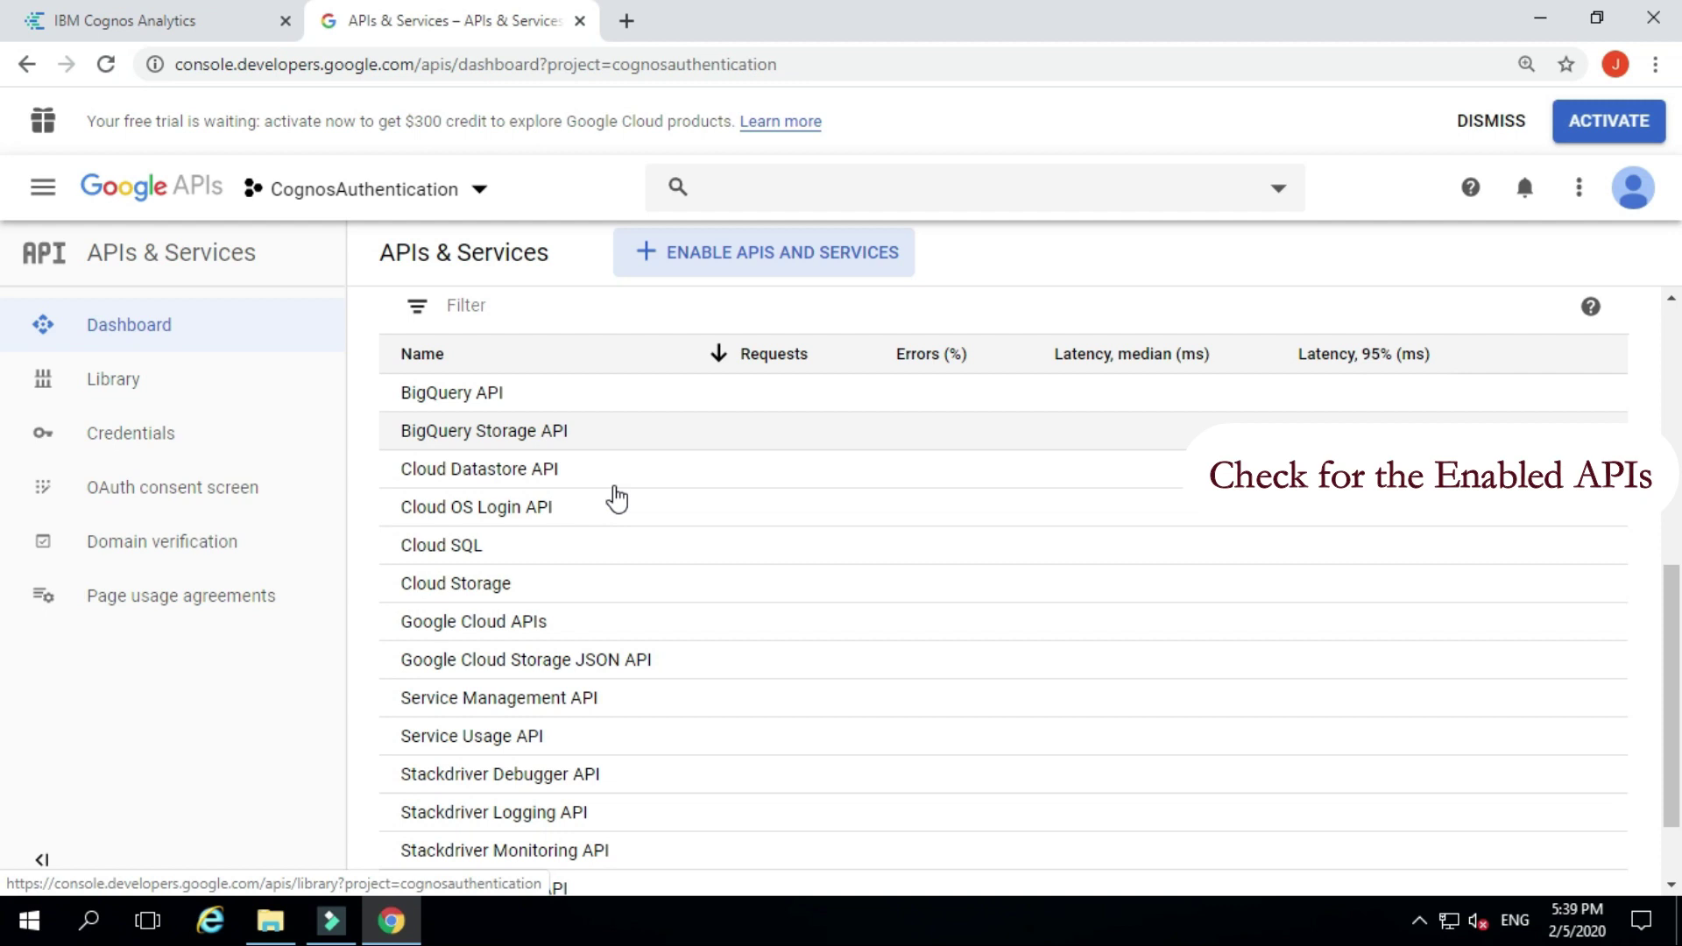
scroll(618, 498, "down", 1)
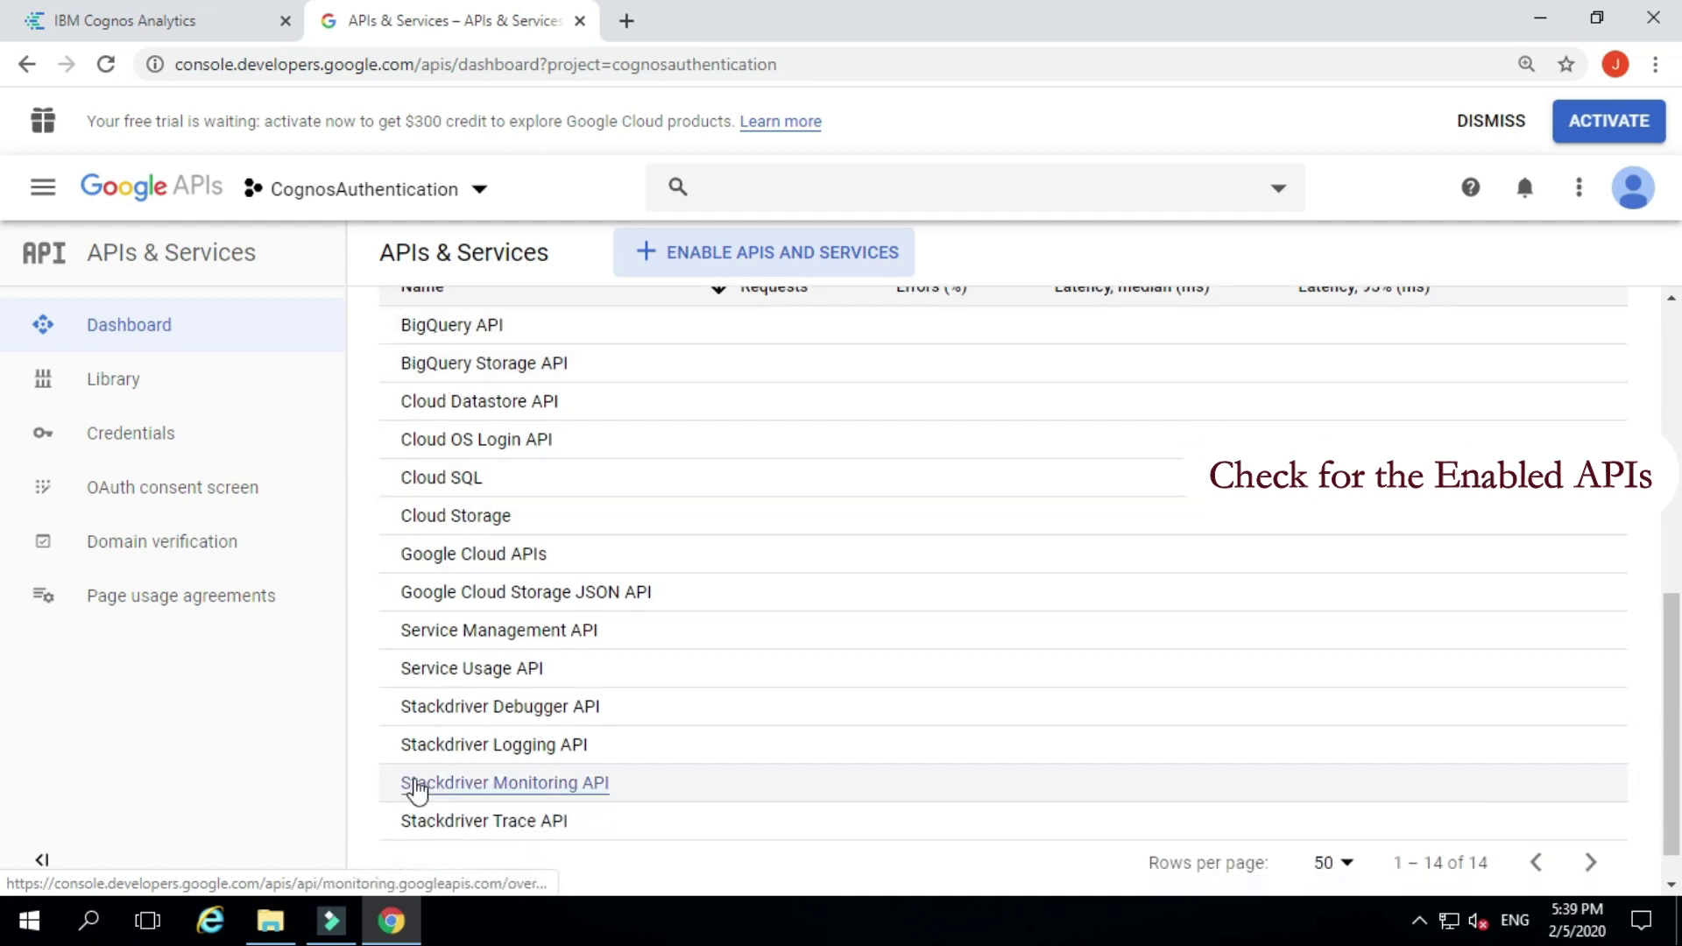
scroll(412, 785, "down", 1)
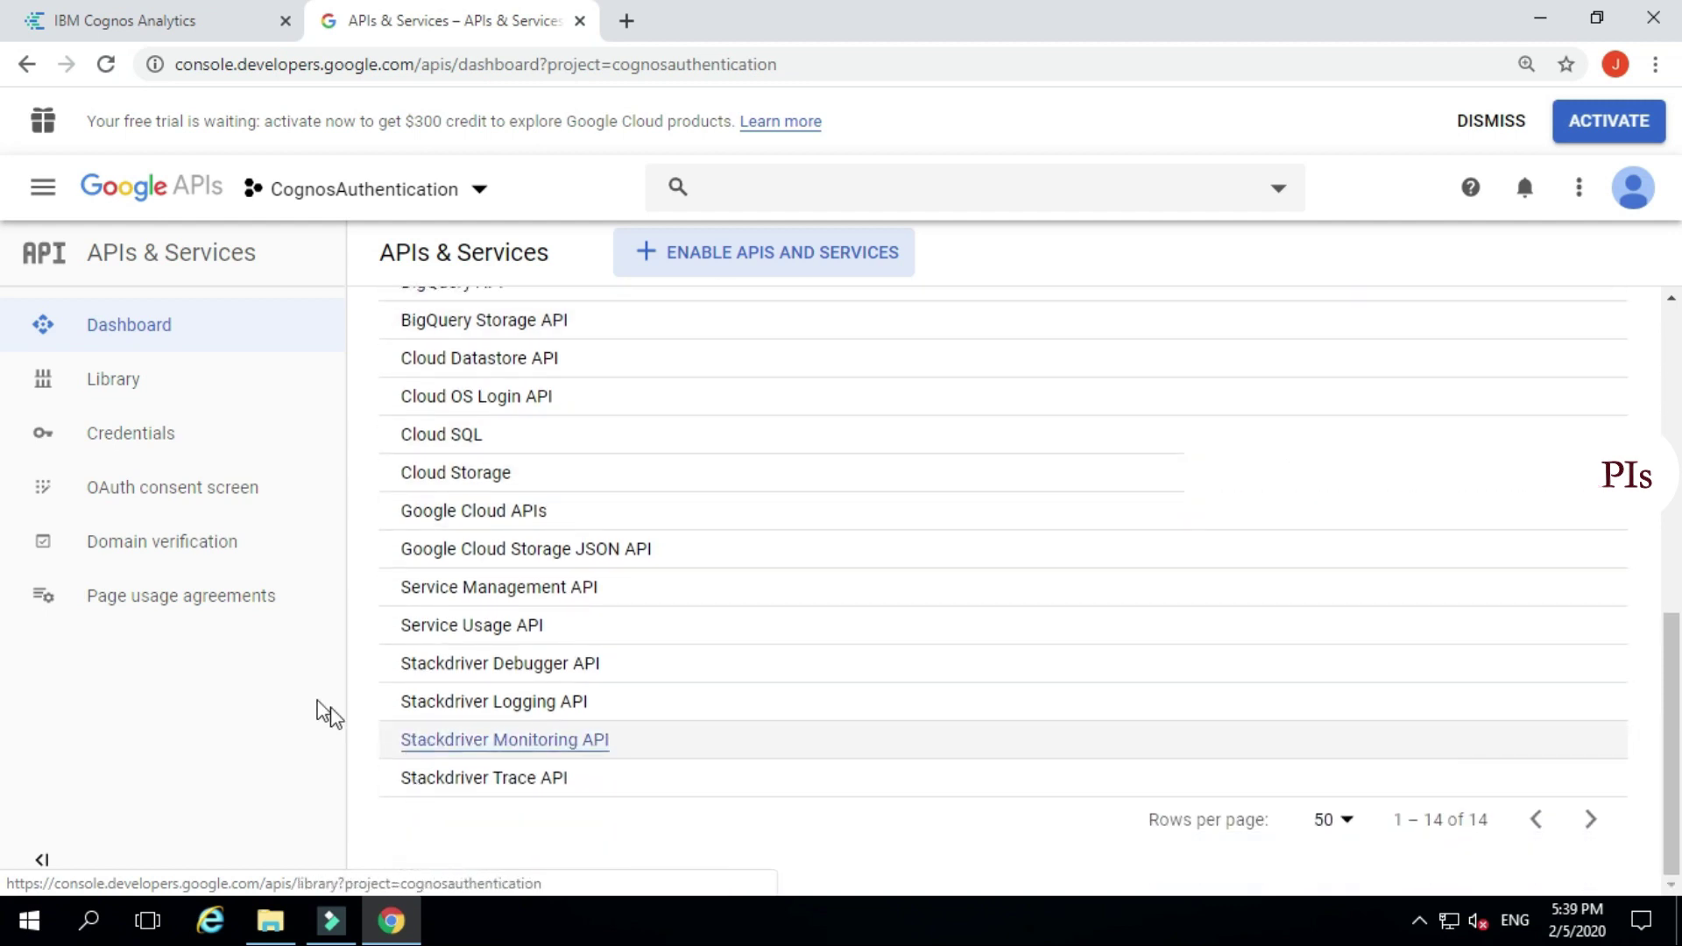
Step: Create an OAuth consent screen for the project with the Internal user type
left_click(134, 496)
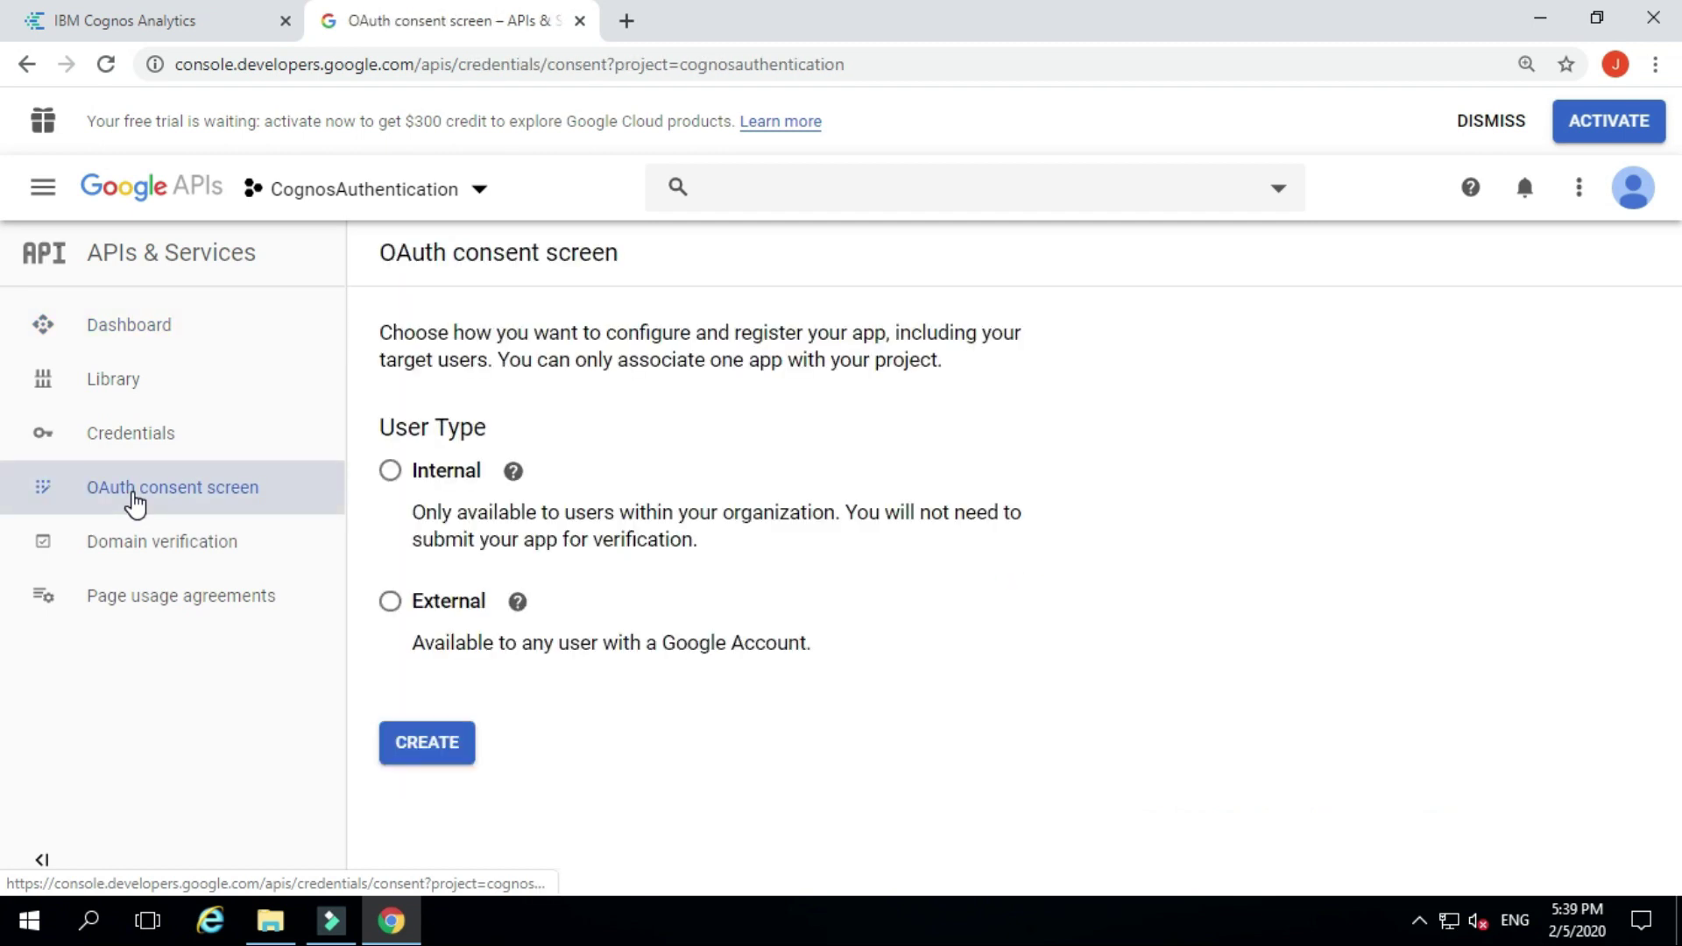
left_click(394, 476)
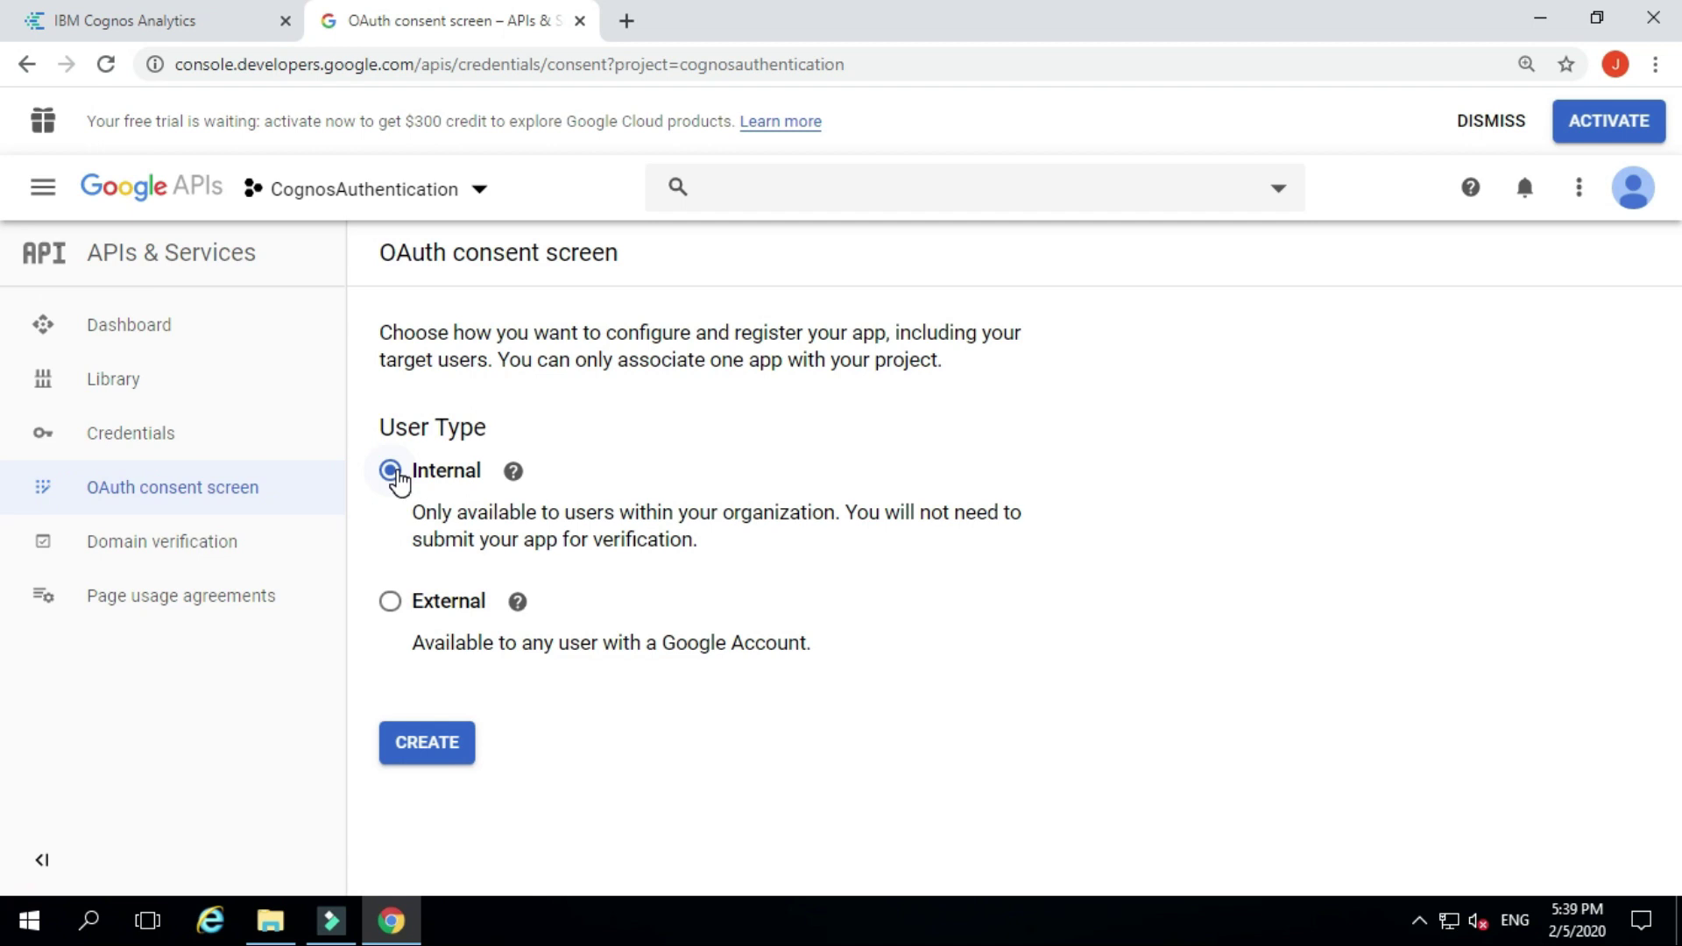
left_click(416, 740)
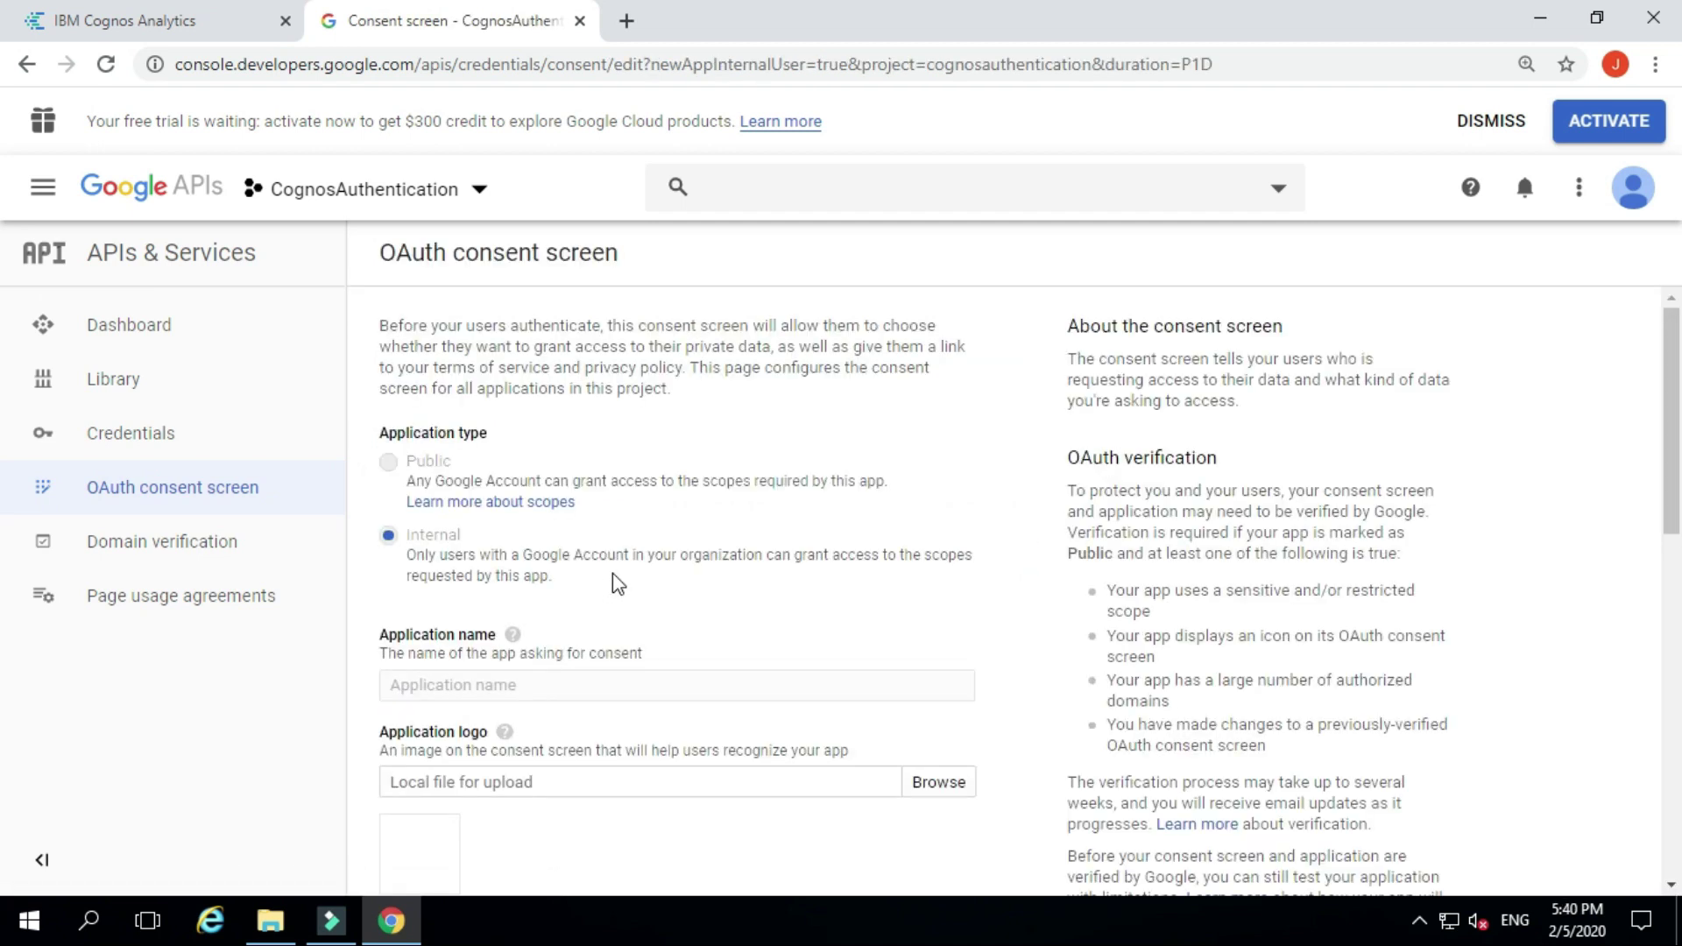
Step: Set the consent screen's application name to "cognos analytics" and review the logo, support email and scope settings
left_click(496, 687)
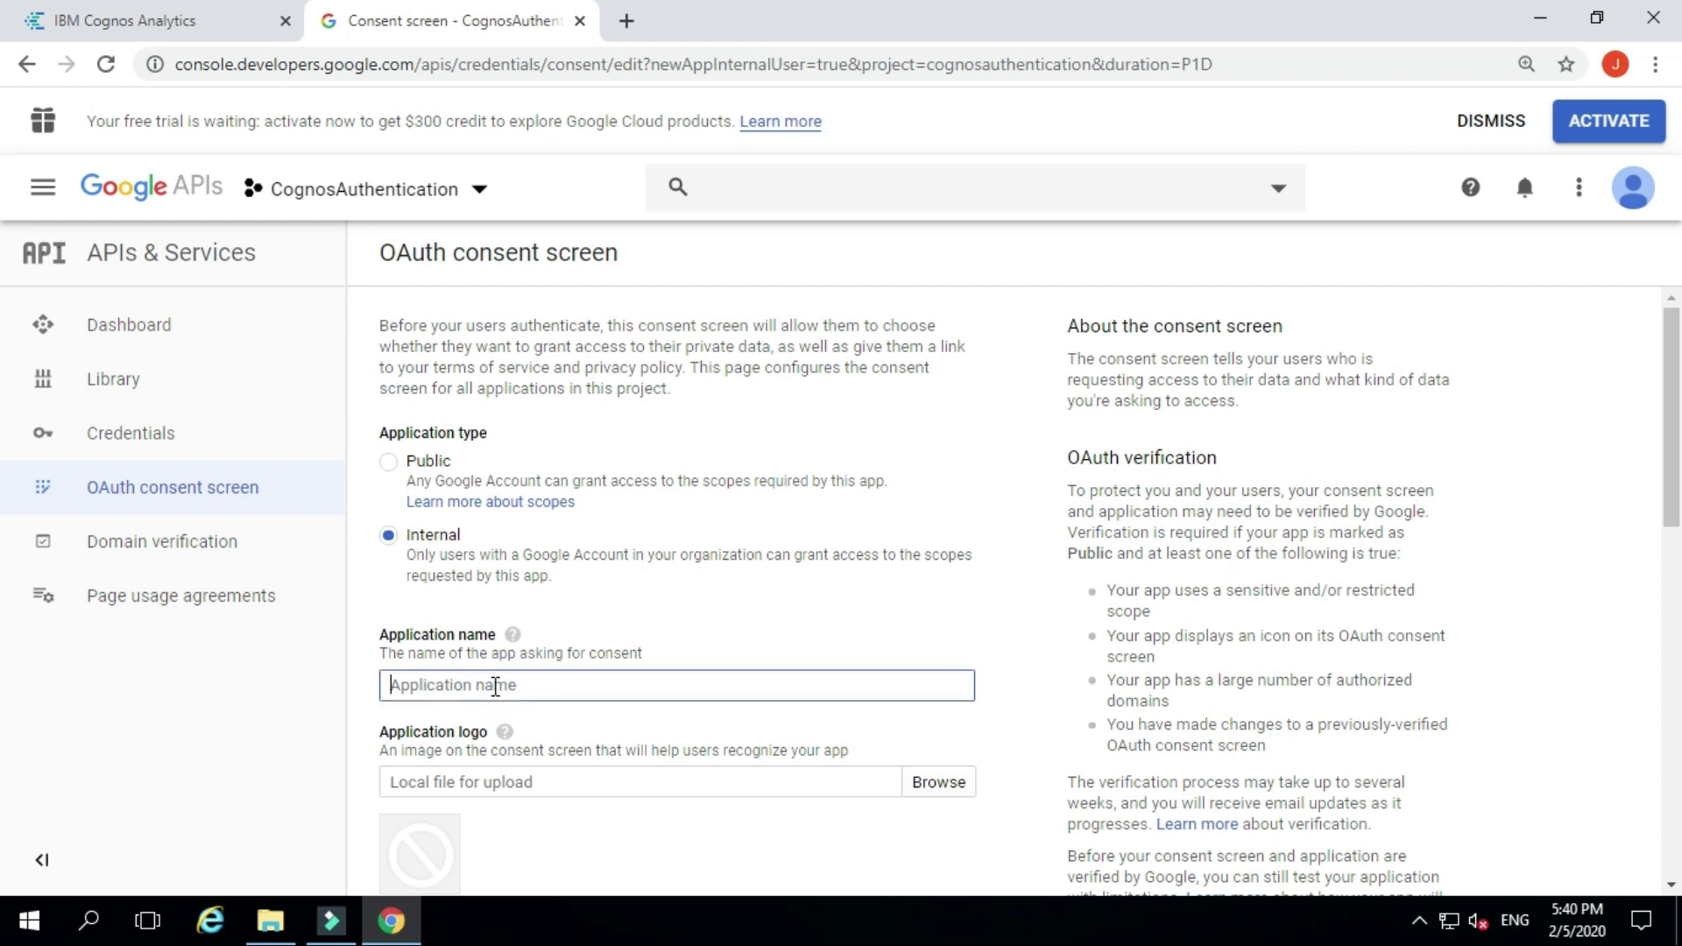
type("cognos analytics")
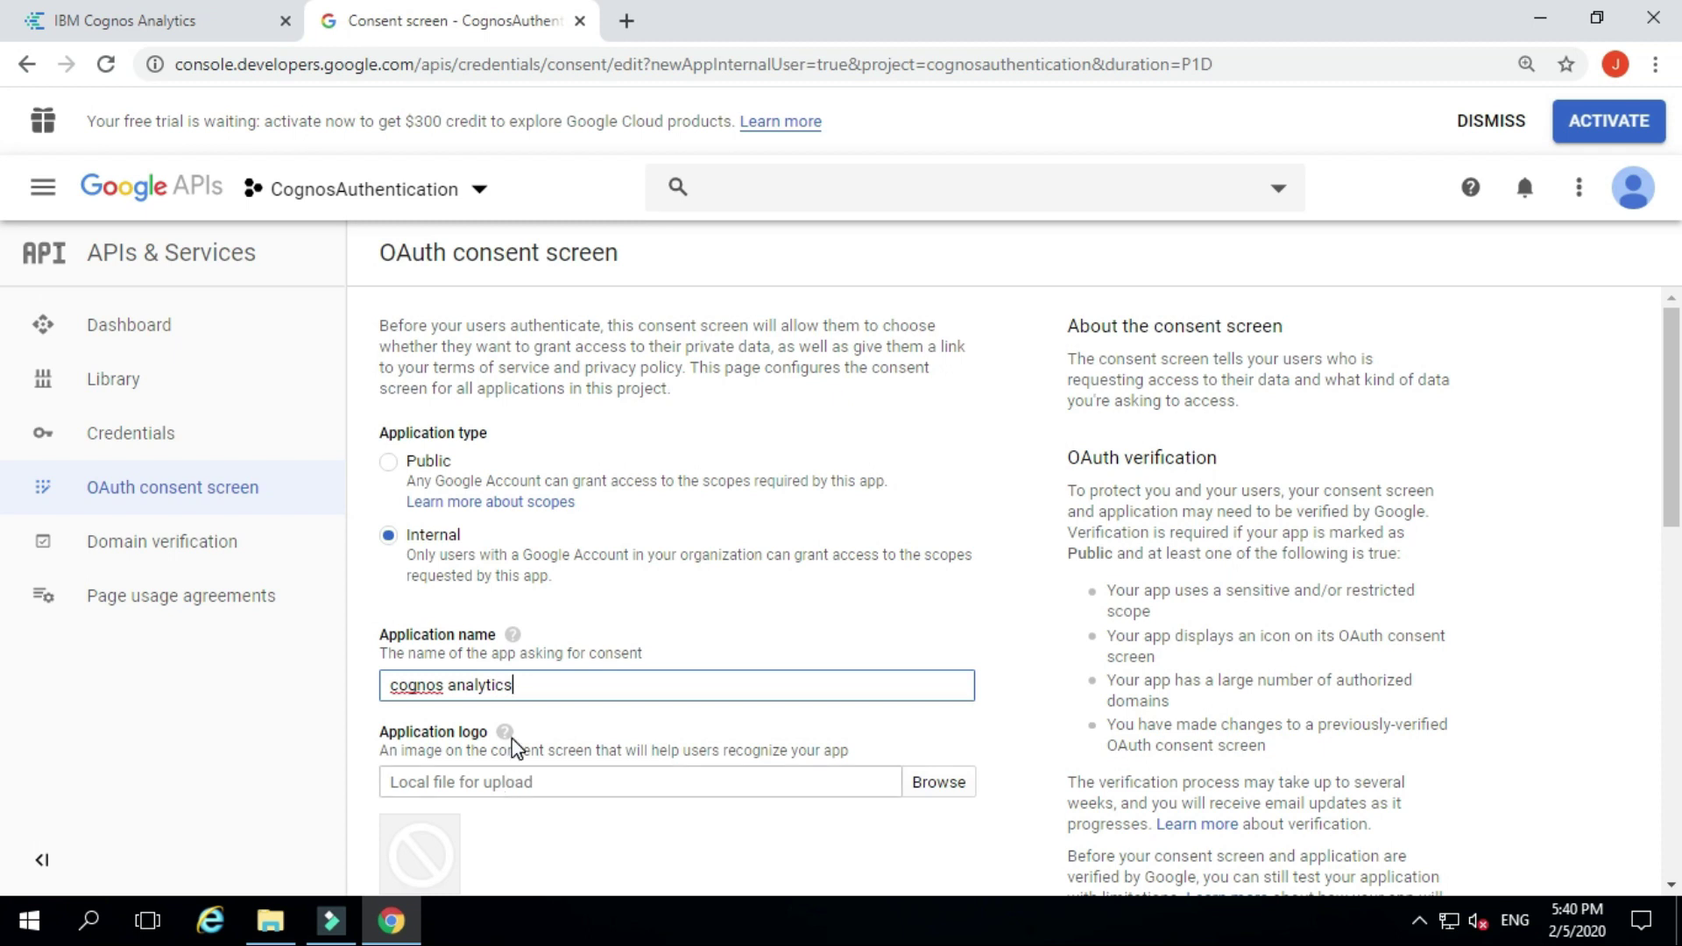
scroll(528, 692, "down", 3)
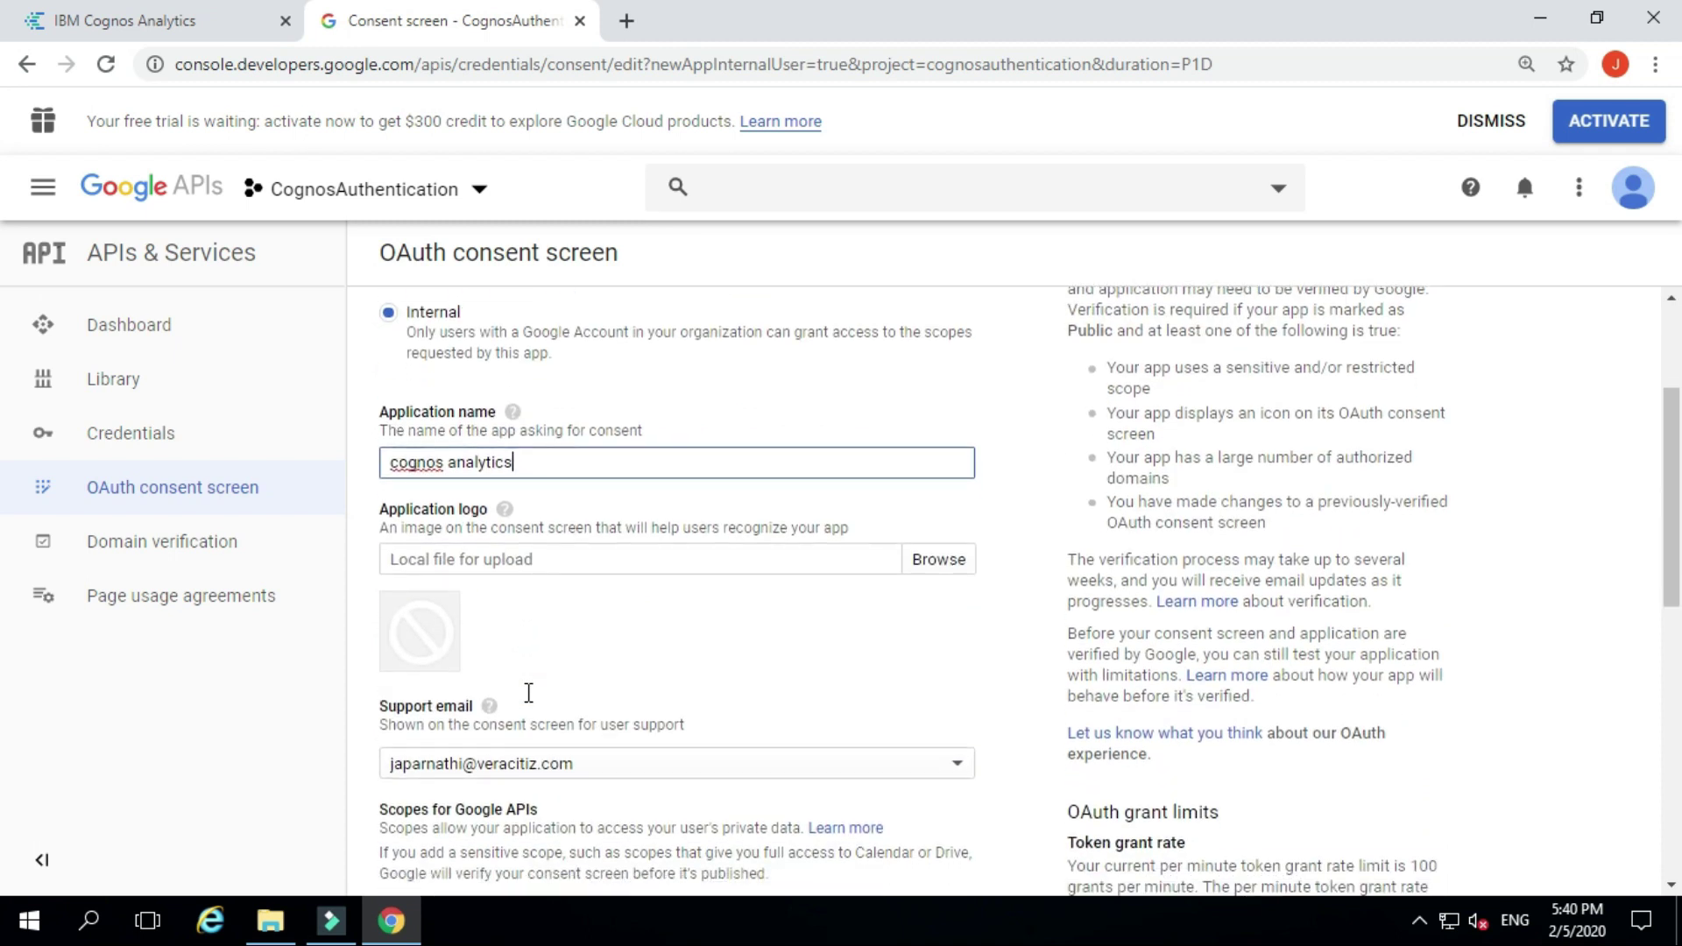
scroll(543, 571, "down", 3)
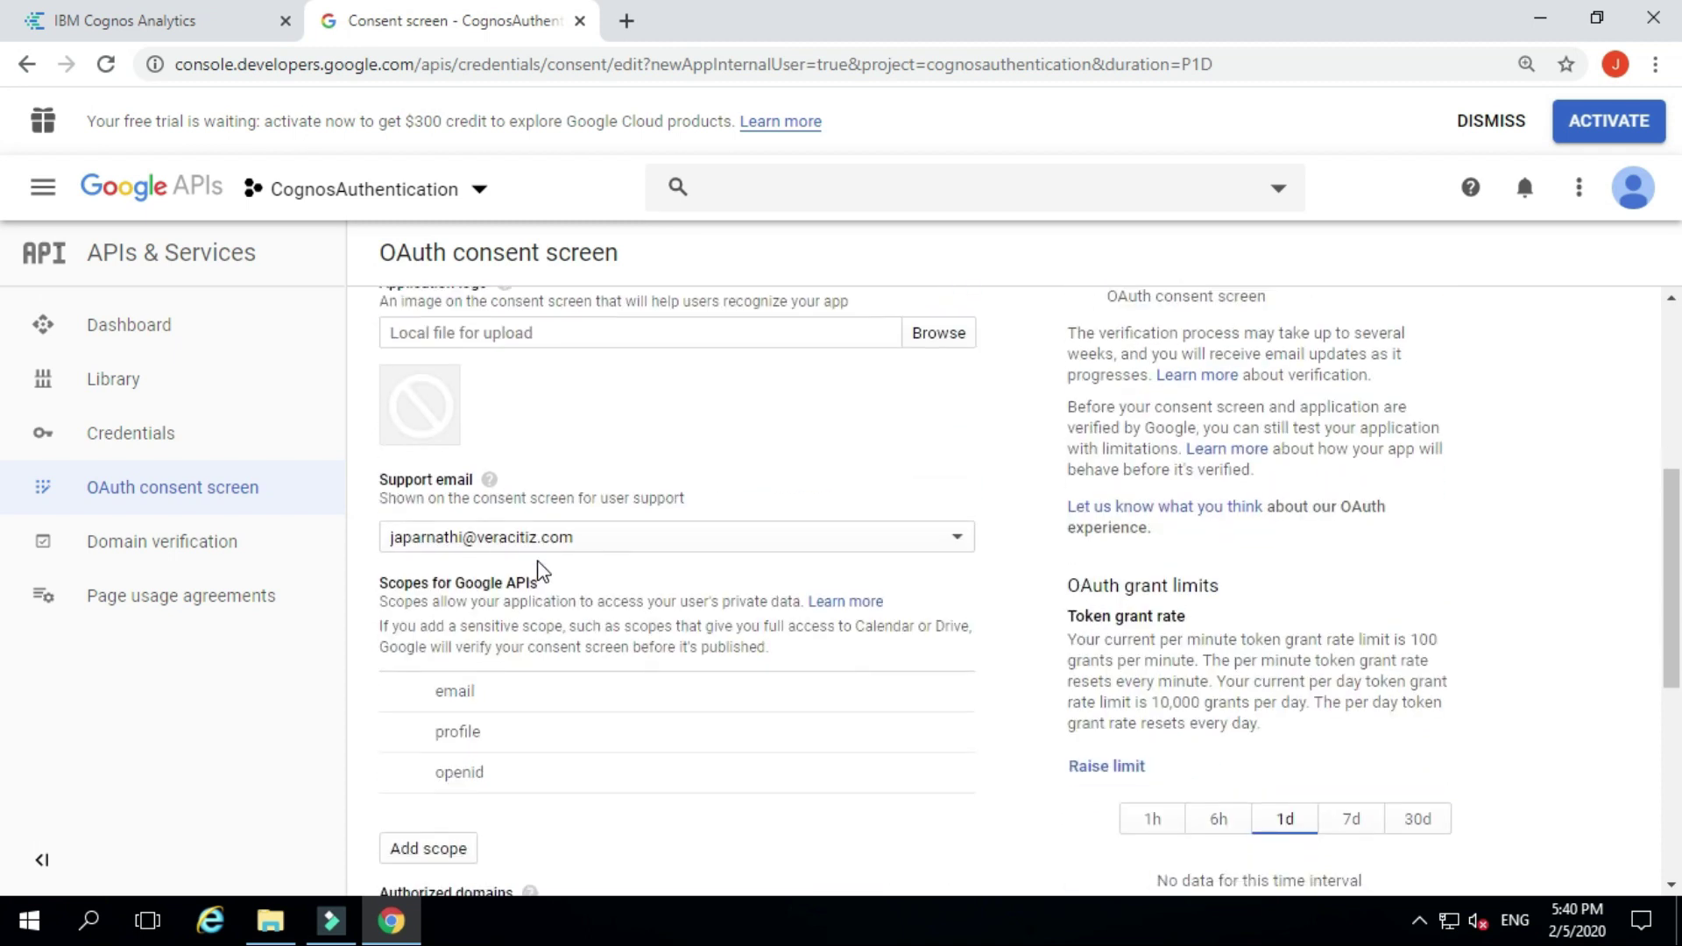
scroll(537, 568, "up", 3)
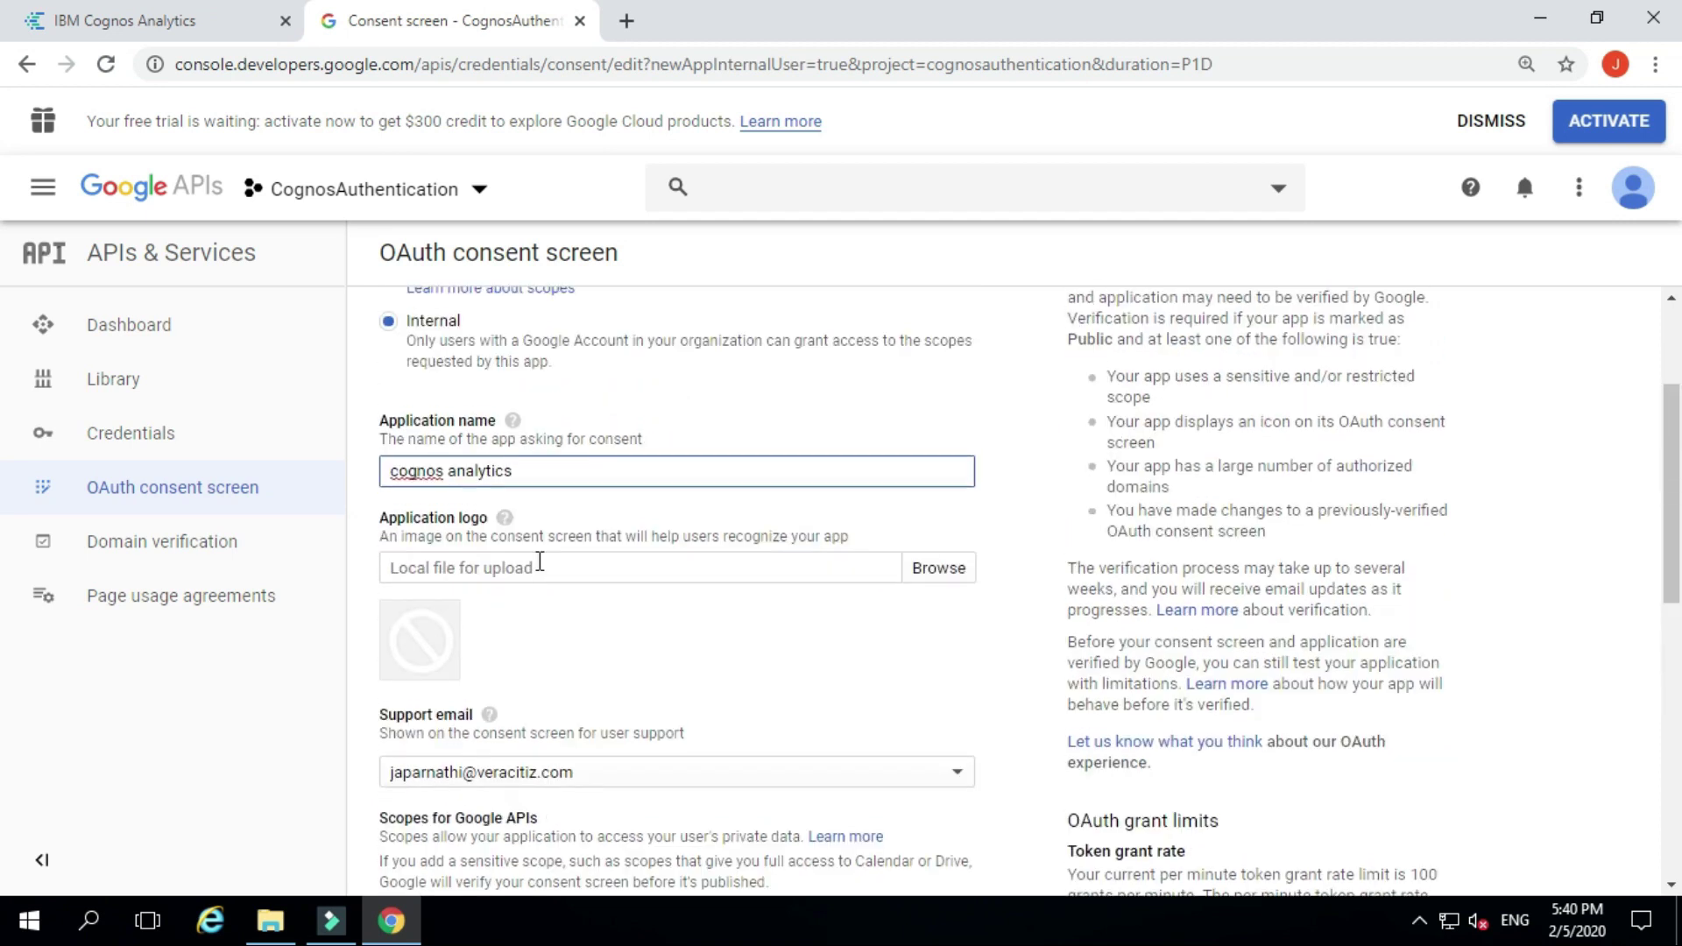
scroll(620, 591, "up", 2)
scroll(619, 591, "down", 9)
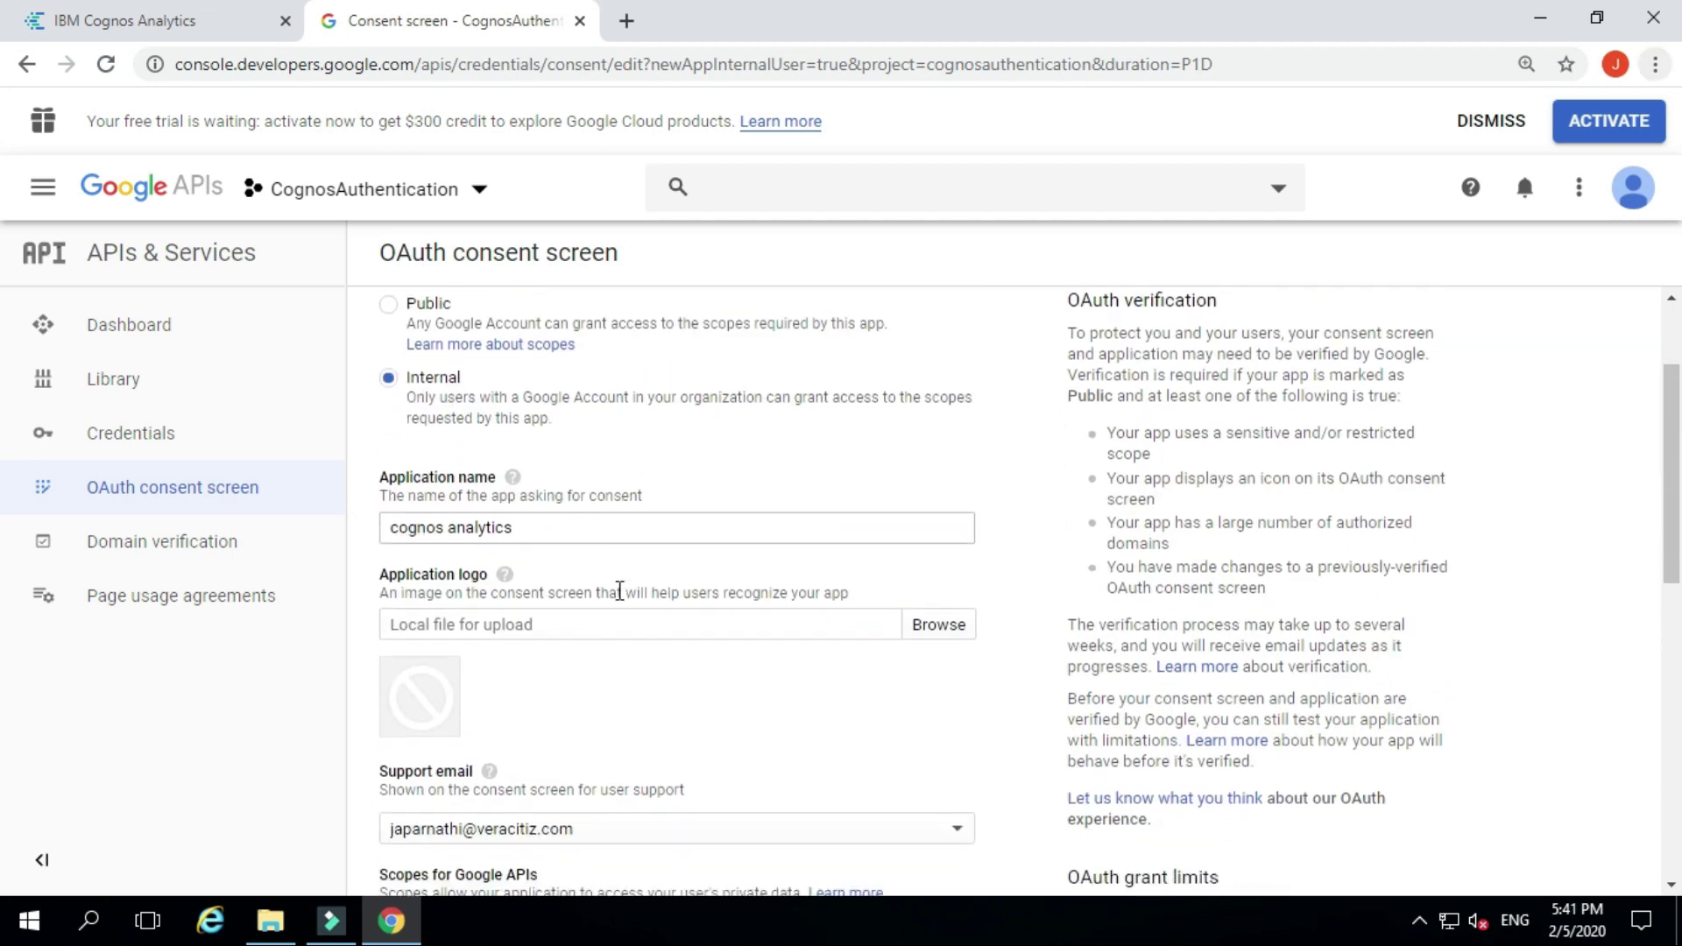
scroll(620, 592, "down", 2)
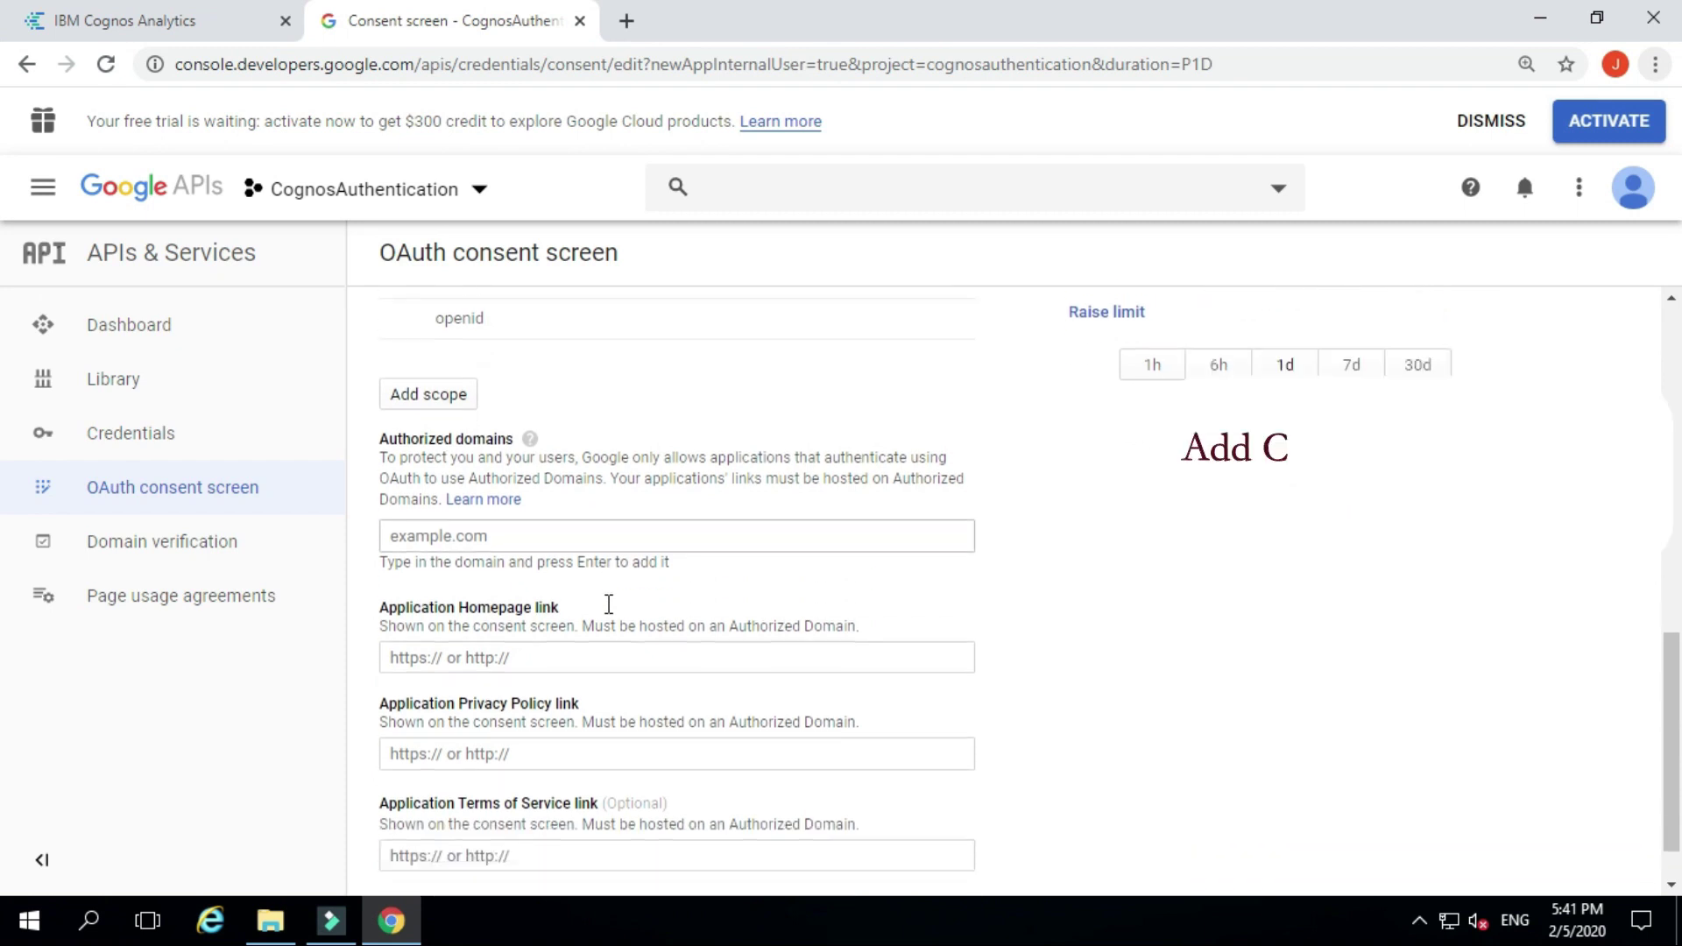
left_click(501, 595)
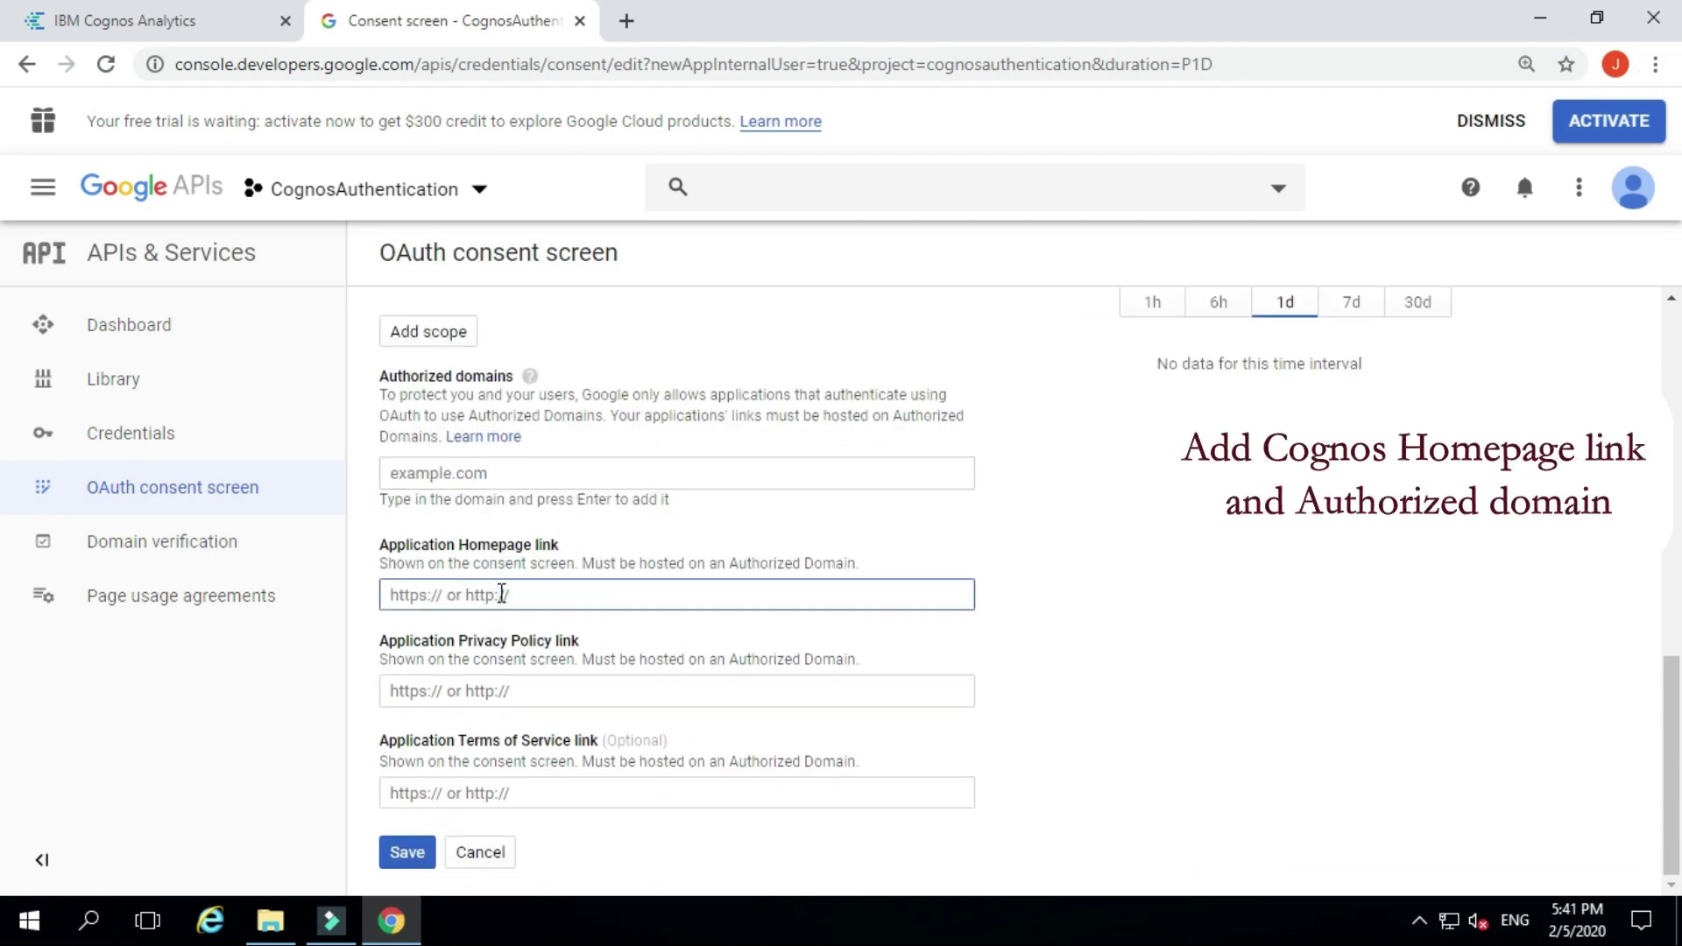
left_click(179, 19)
left_click(392, 62)
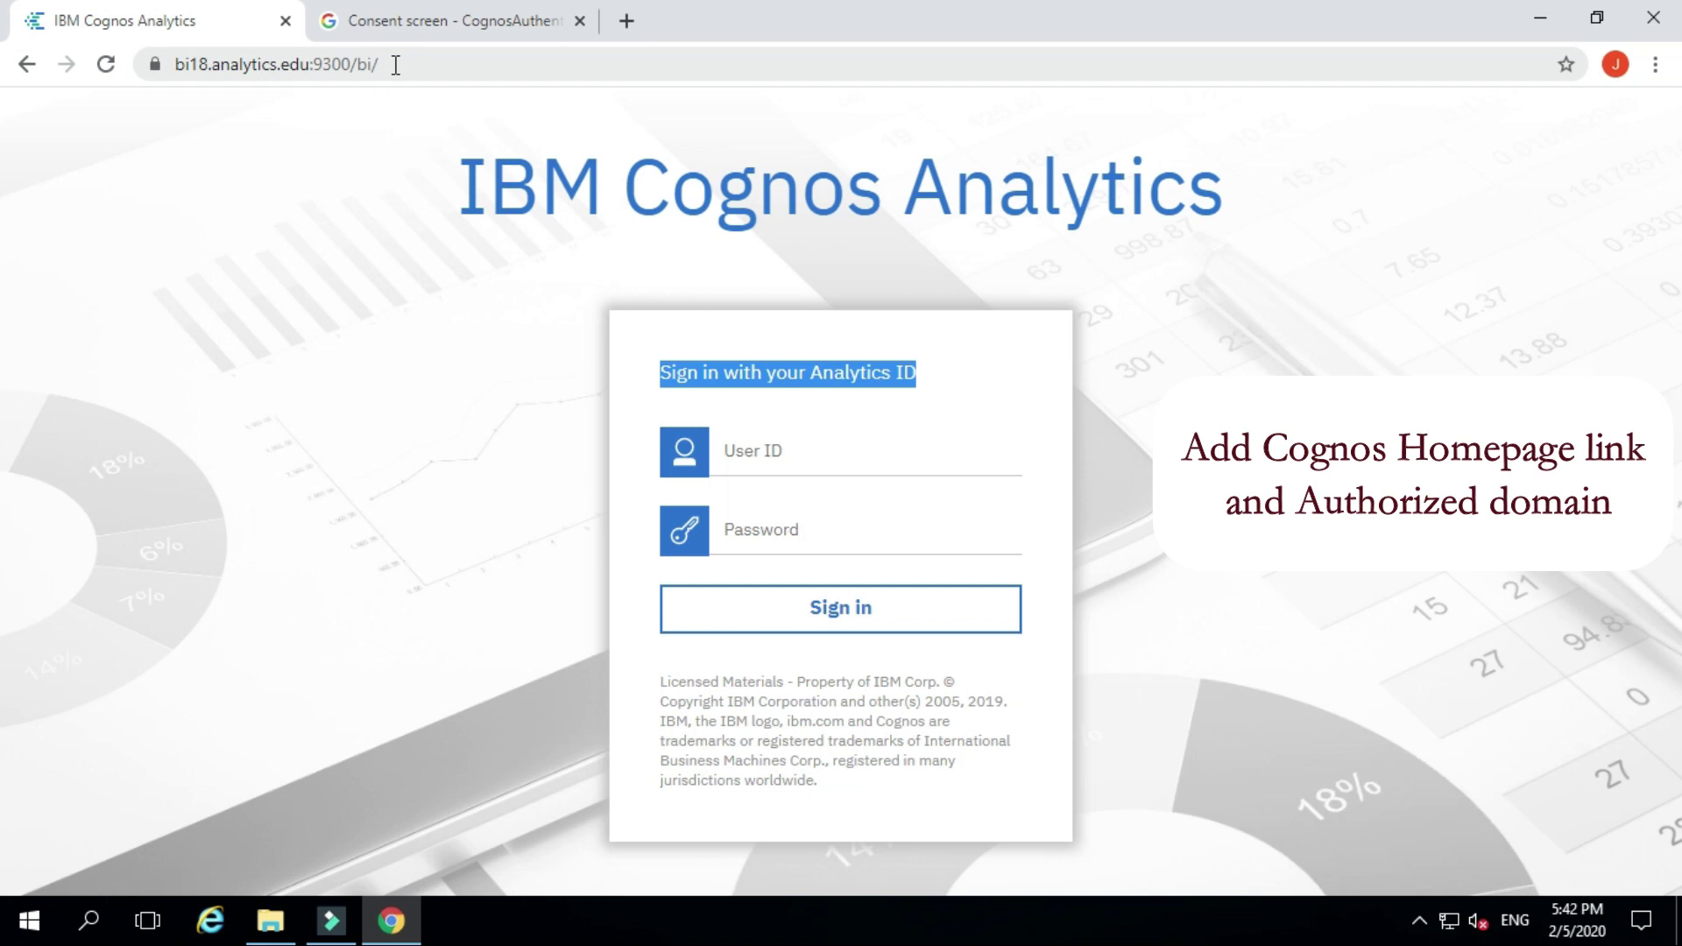
left_click(195, 70)
key("ctrl+c")
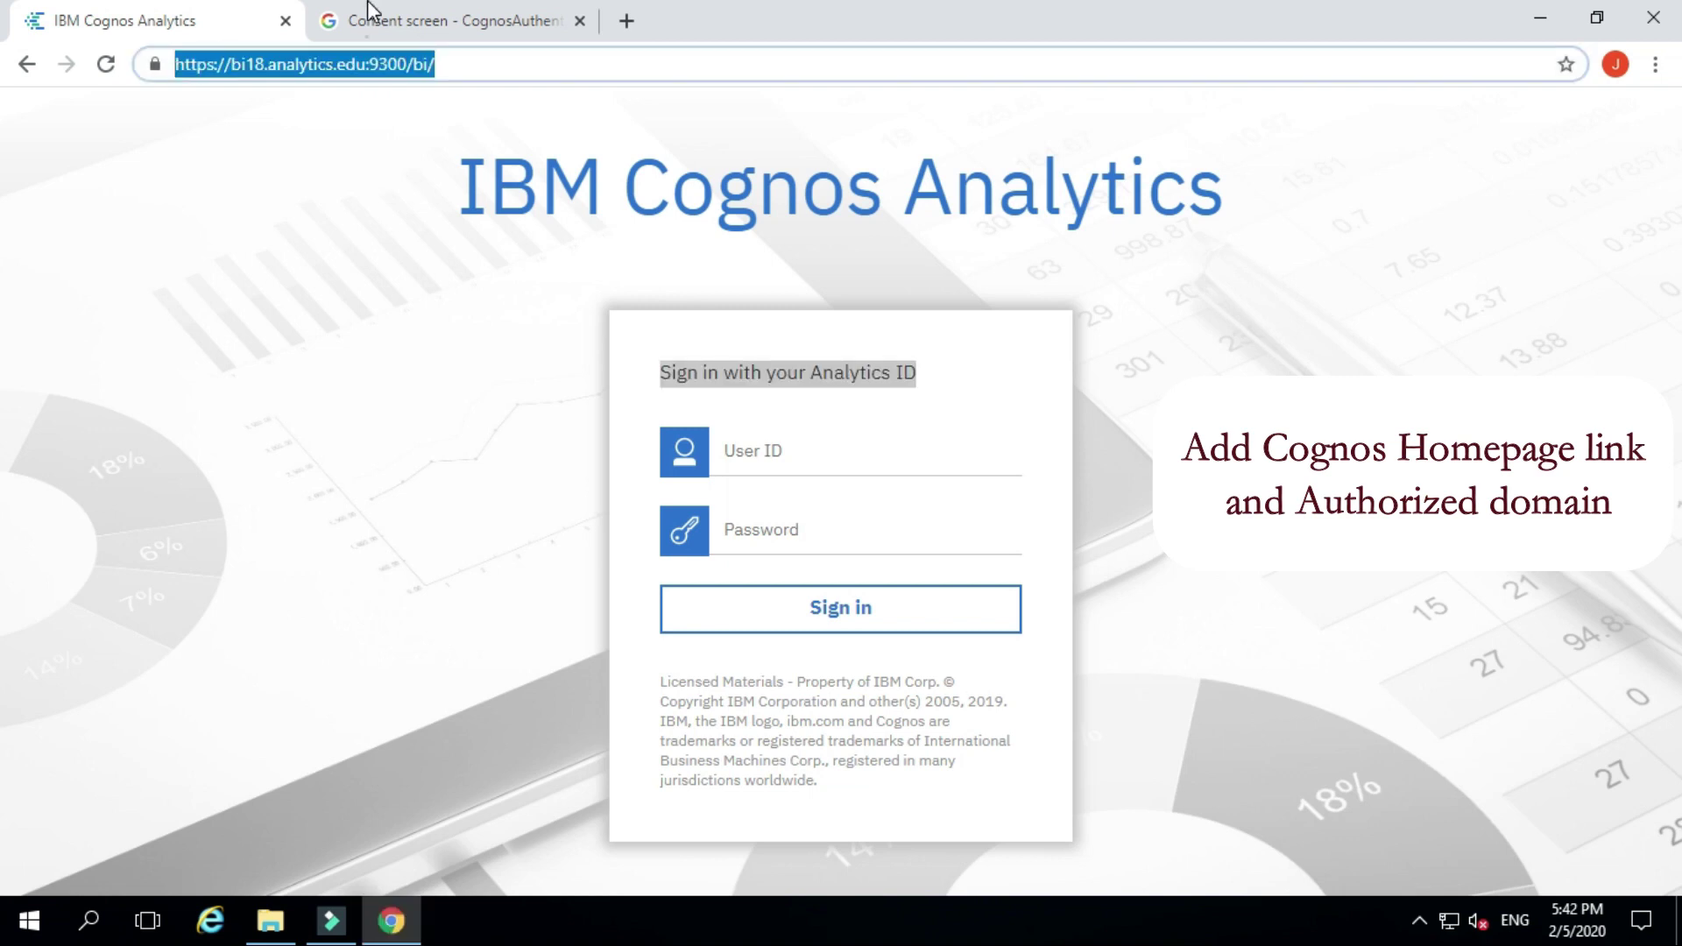
left_click(368, 11)
left_click(499, 603)
key("ctrl+v")
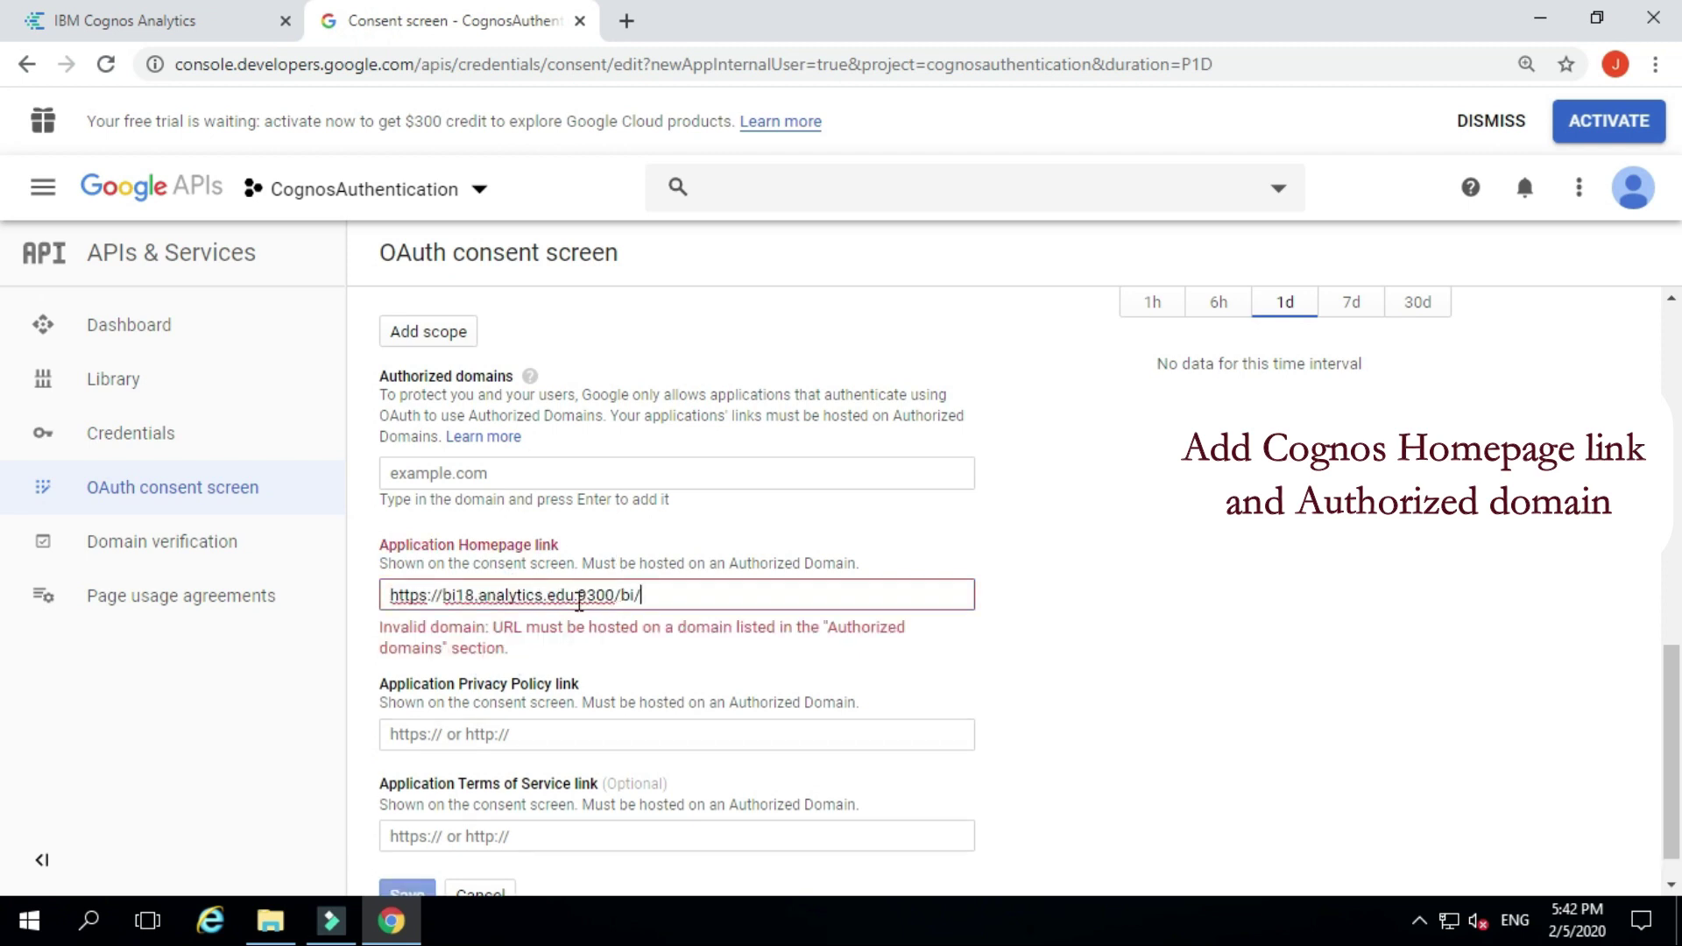
Step: Add analytics.edu, copied from the homepage link, as an authorized domain of the consent screen
left_click(572, 597)
left_click(483, 598, "shift")
key("ctrl+c")
left_click(556, 471)
key("ctrl+v")
key("Return")
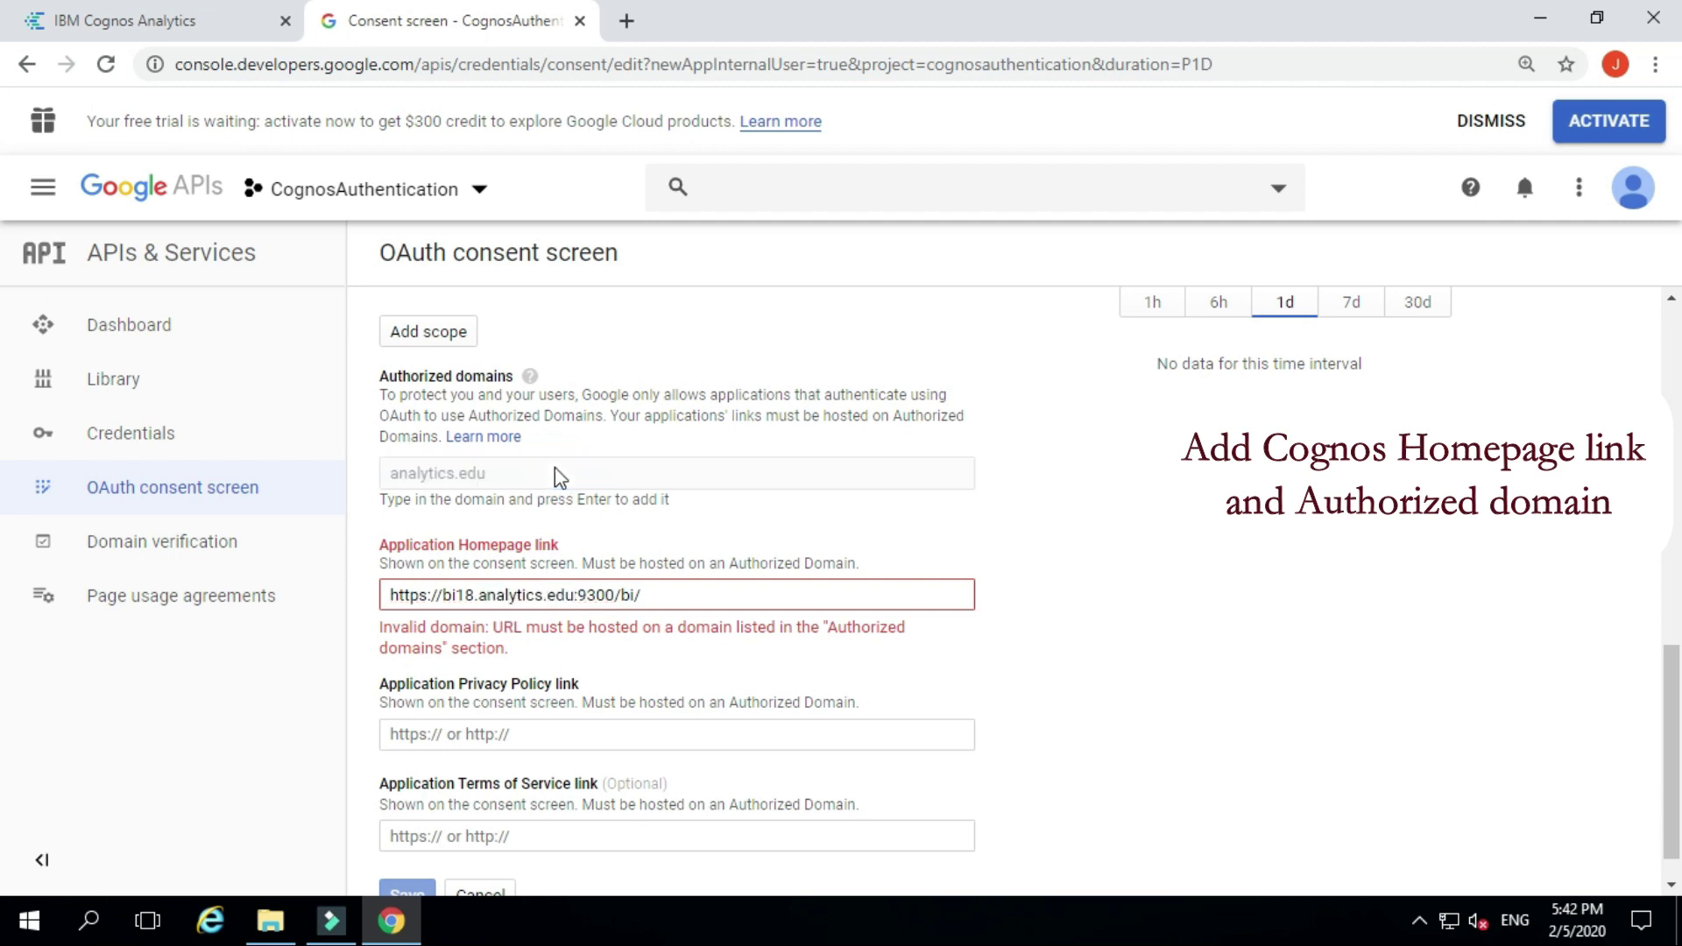
left_click(501, 747)
left_click(644, 650)
key("ctrl+a")
key("ctrl+c")
left_click(630, 745)
key("ctrl+v")
scroll(627, 776, "down", 1)
left_click(591, 789)
key("ctrl+v")
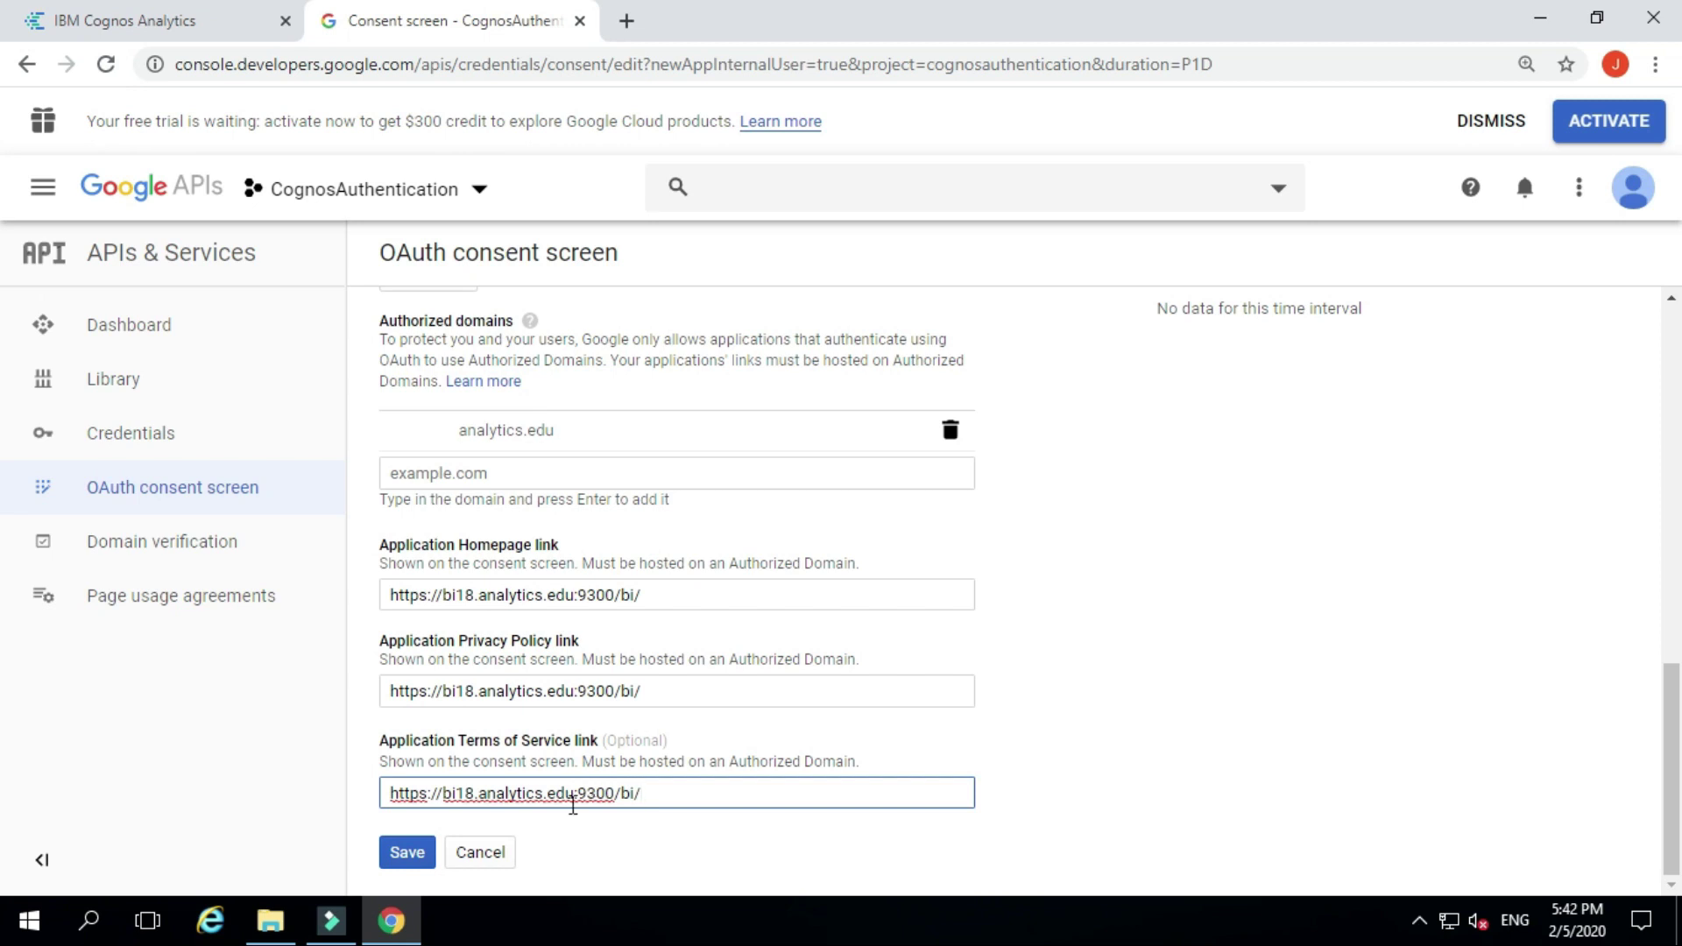
left_click(406, 854)
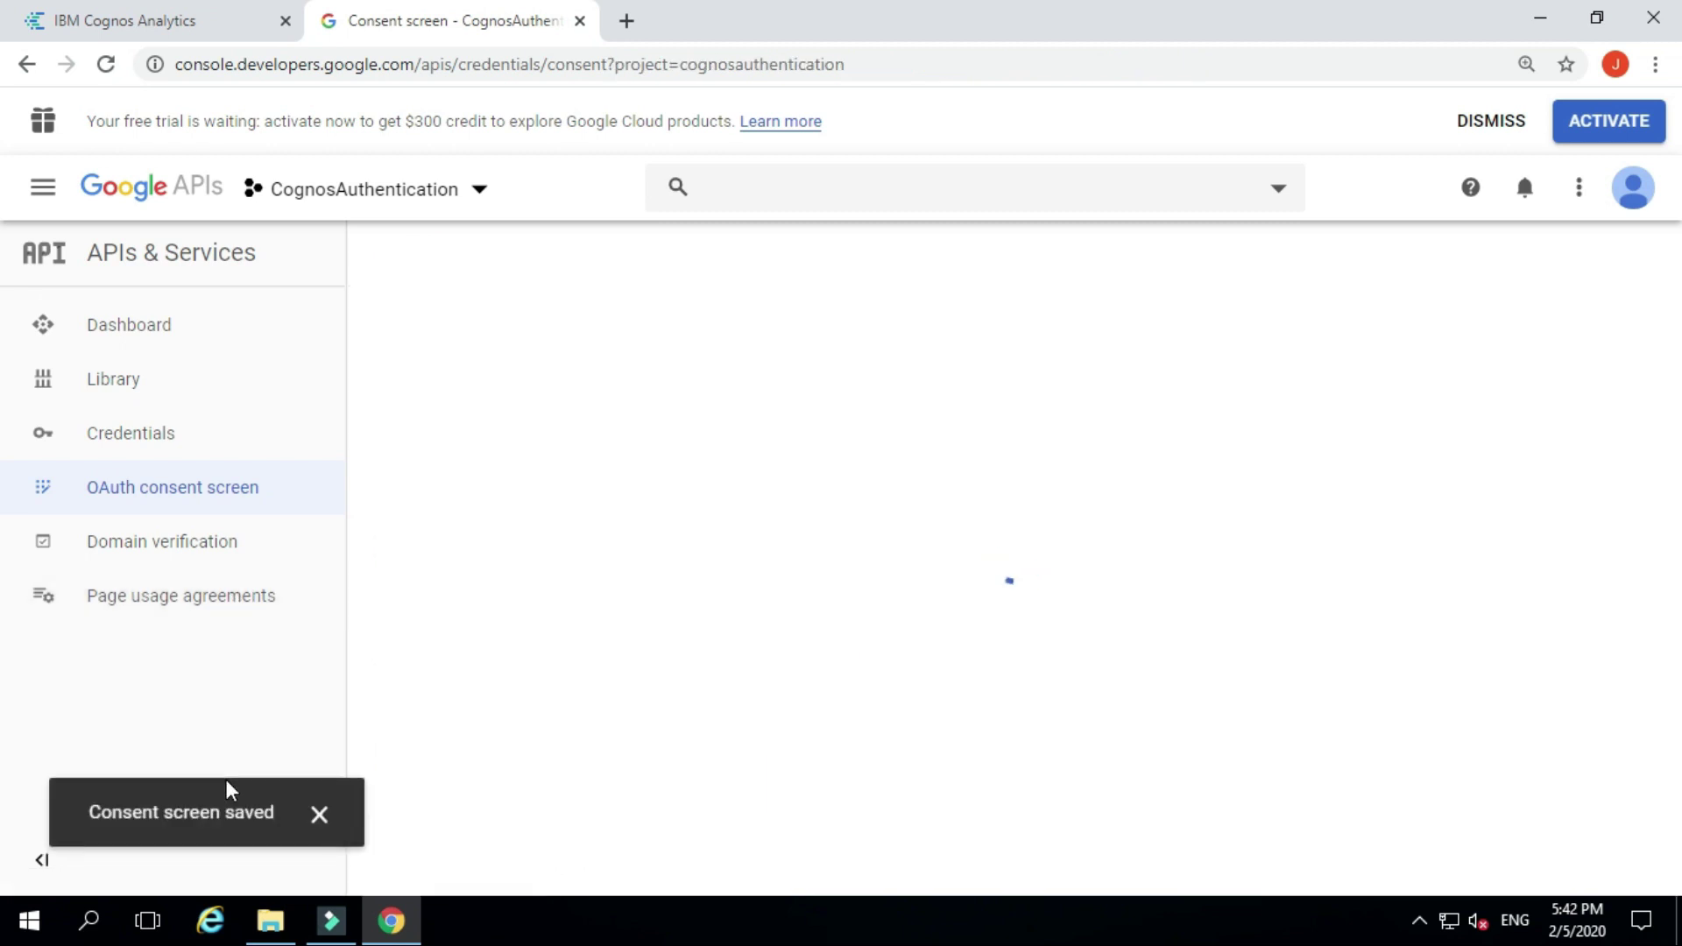
Step: Start a new OAuth client ID in the project's credentials with the application type Web application
scroll(648, 646, "down", 3)
scroll(650, 646, "up", 3)
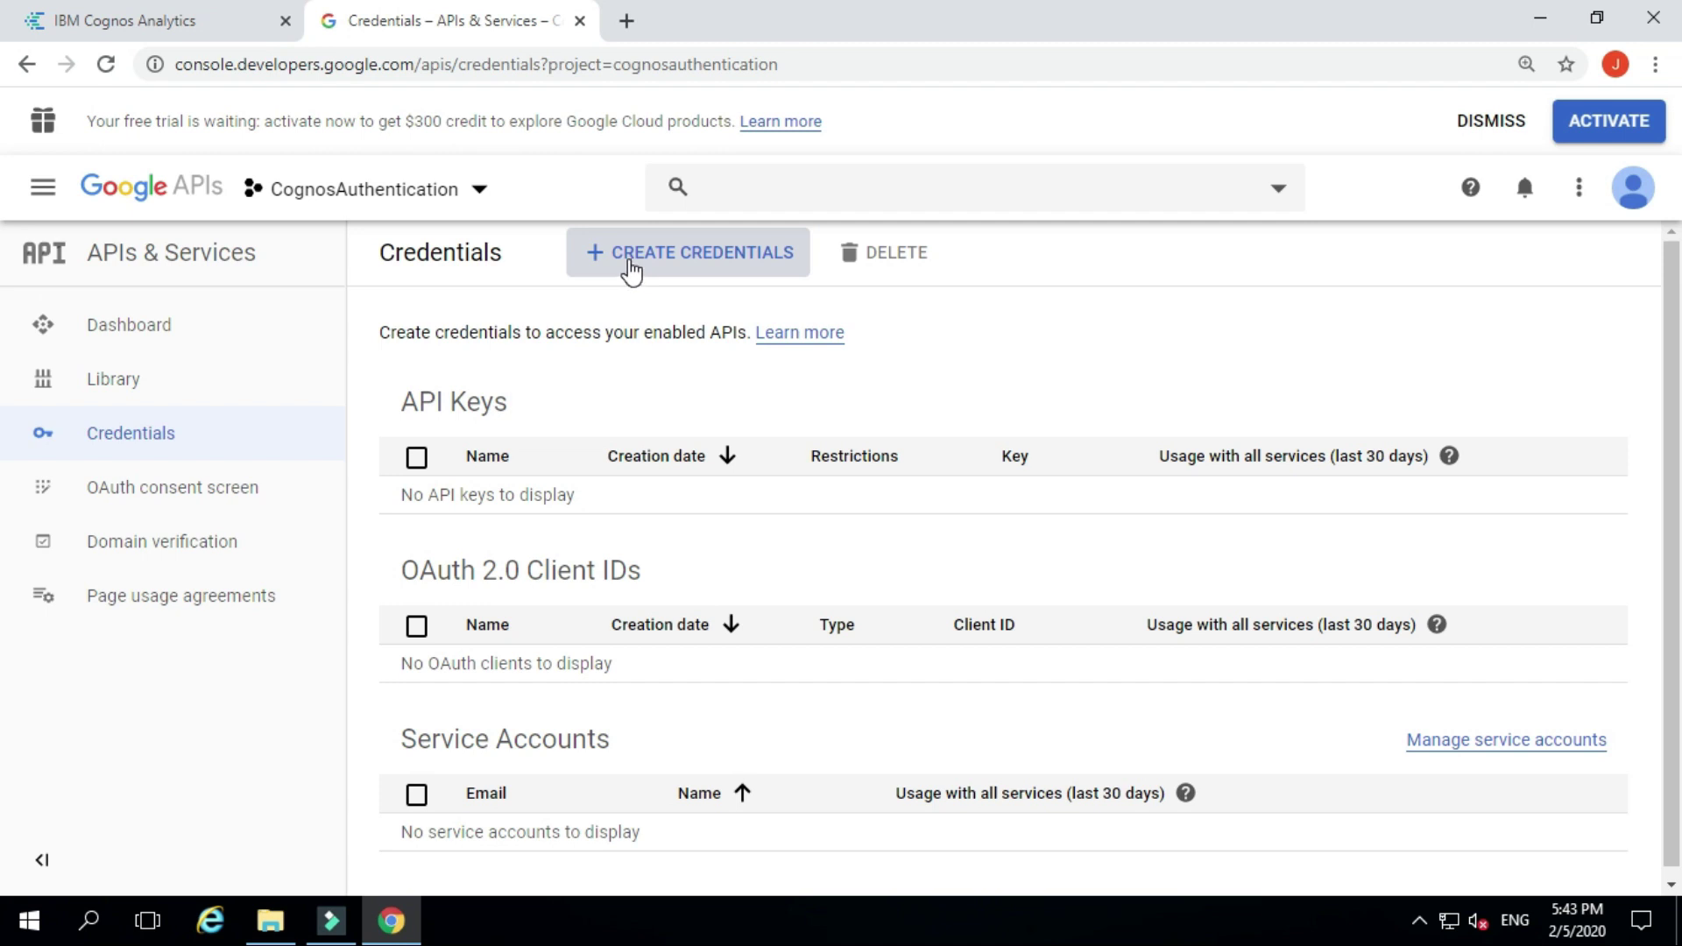
left_click(631, 263)
left_click(677, 388)
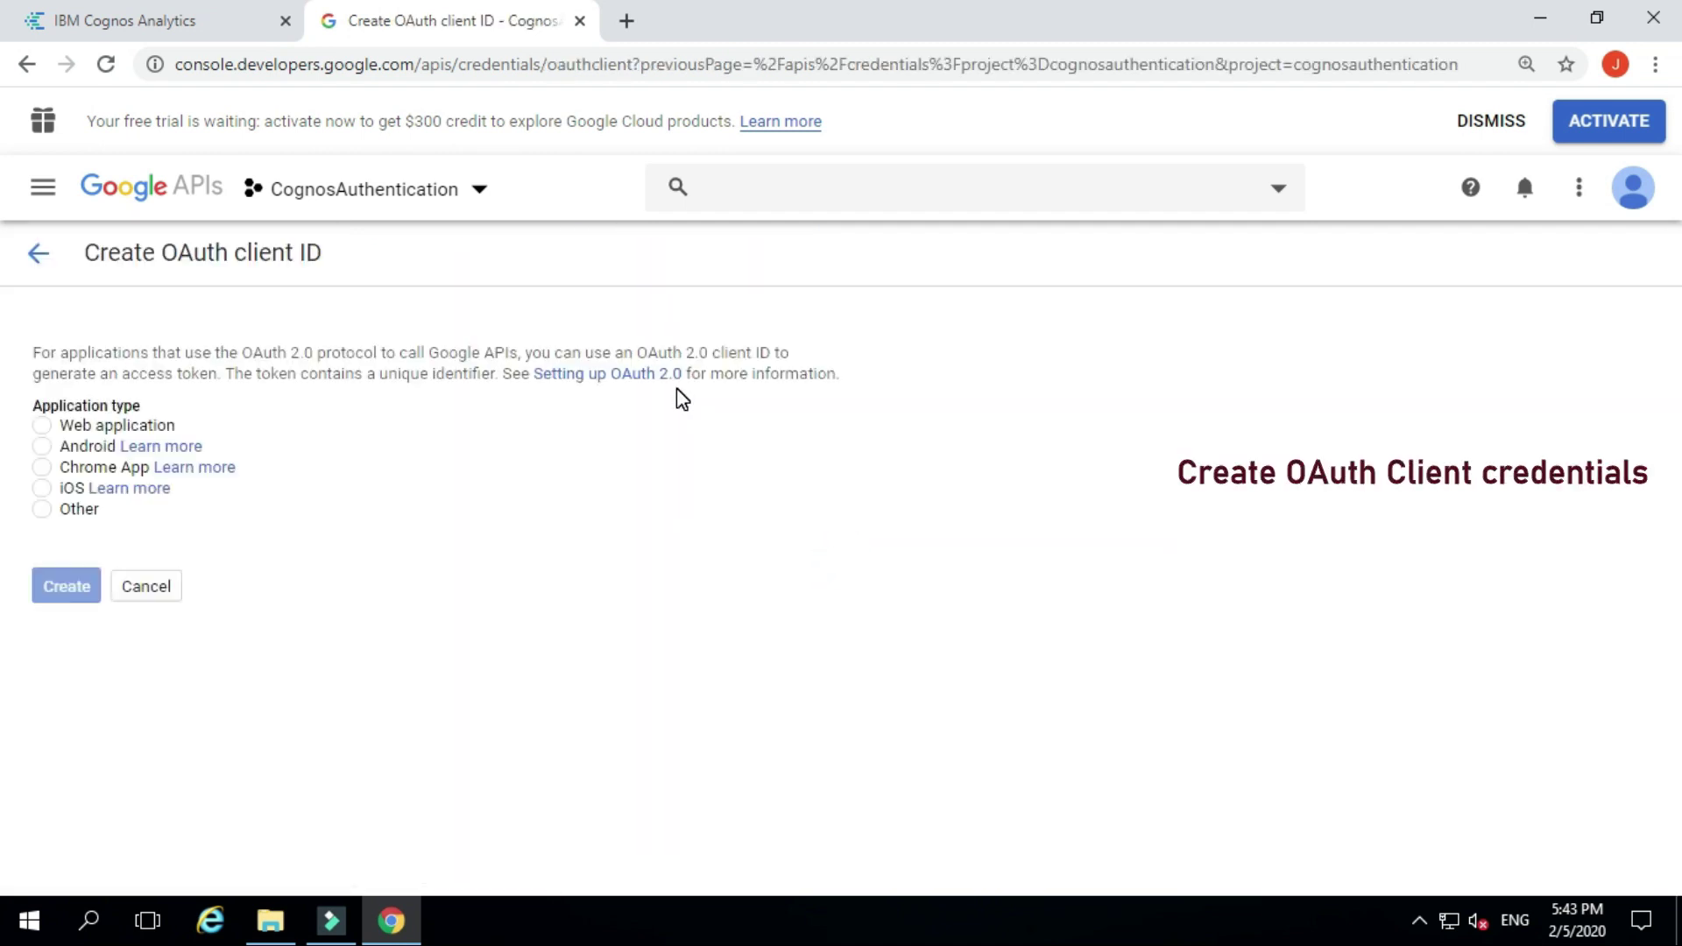
left_click(43, 426)
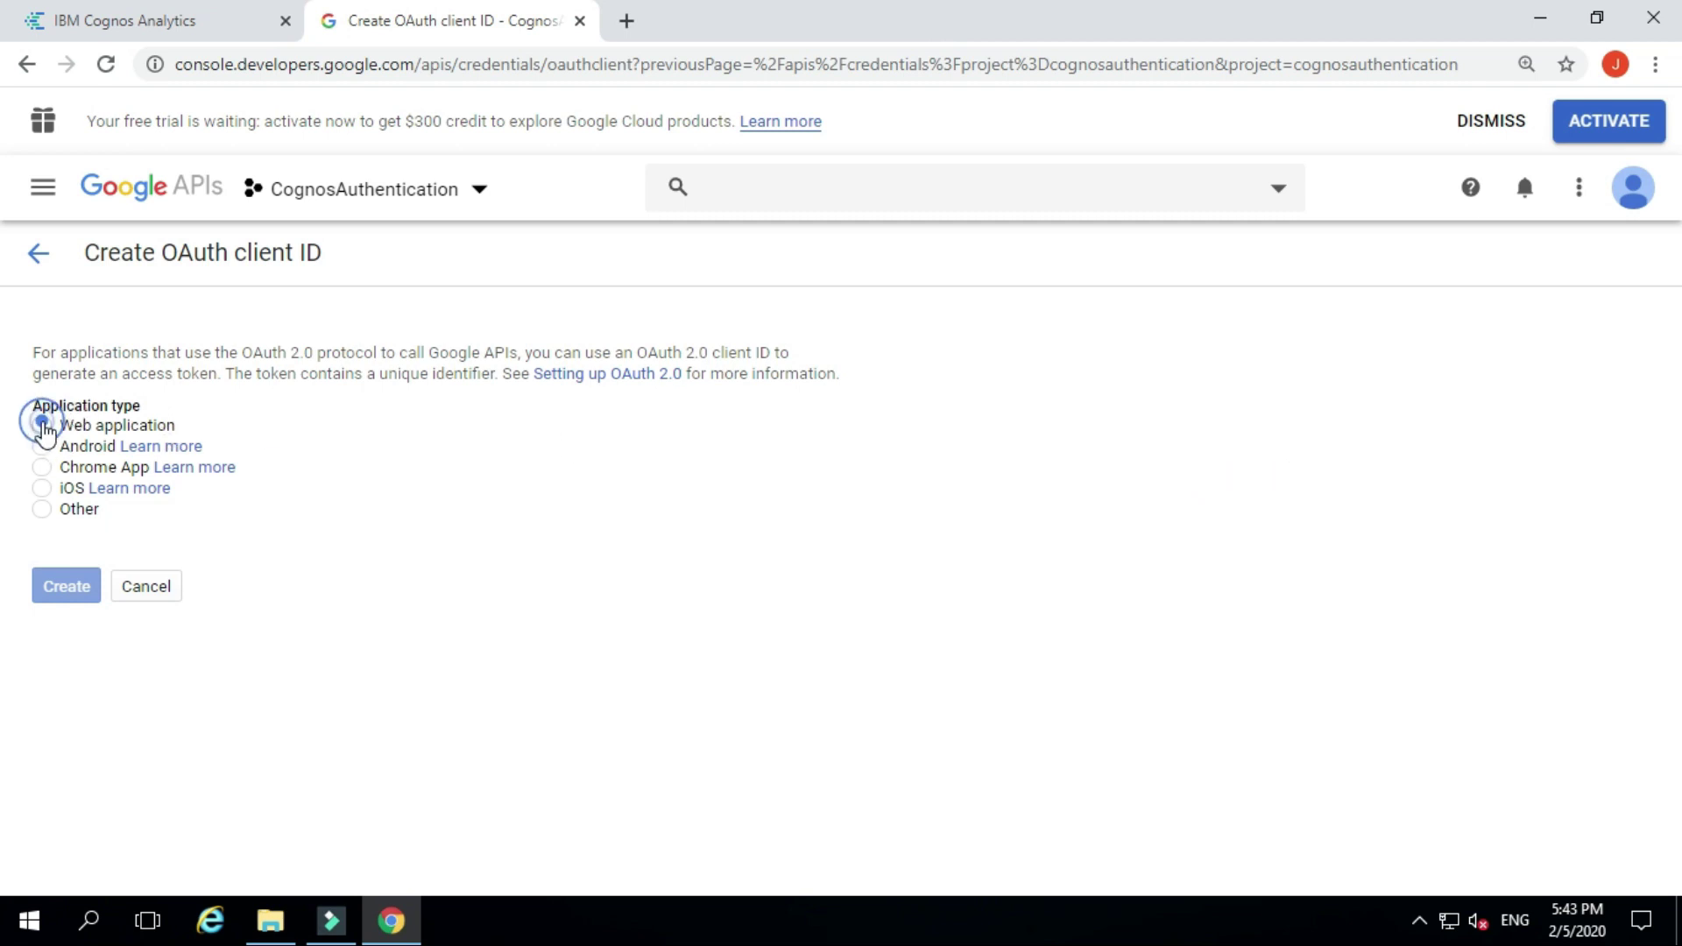
scroll(270, 634, "down", 2)
left_click(306, 598)
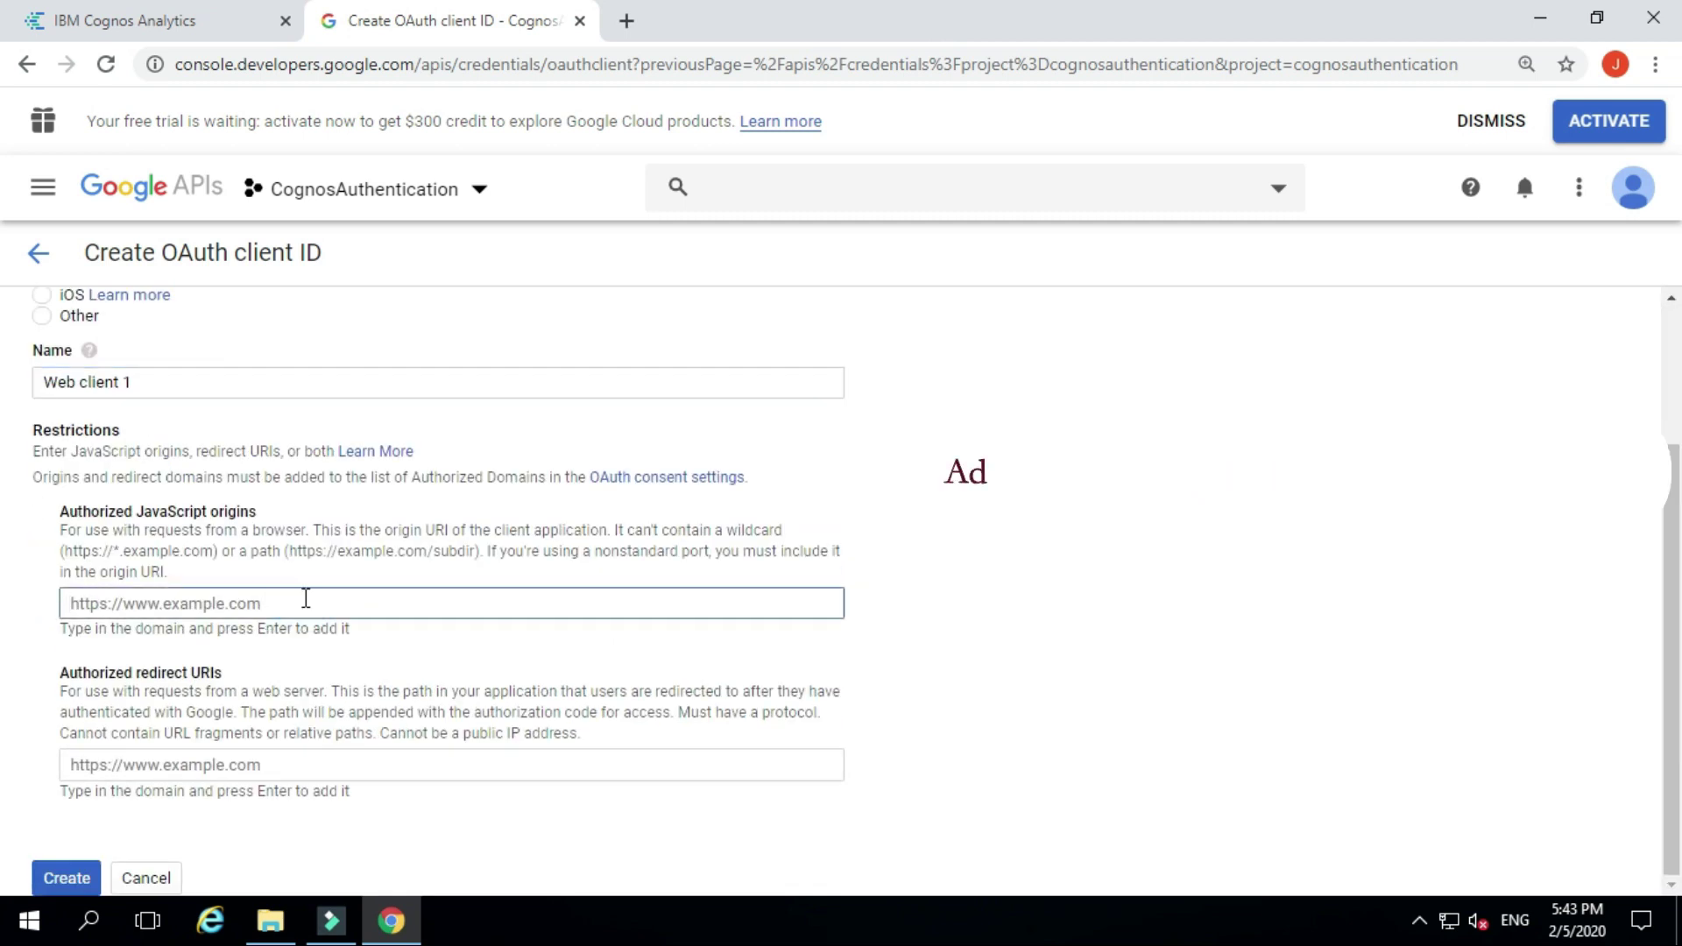
type("https://bi18.analytics.edu:9300/bi")
key("BackSpace")
key("BackSpace")
key("BackSpace")
key("BackSpace")
key("BackSpace")
key("BackSpace")
key("BackSpace")
key("BackSpace")
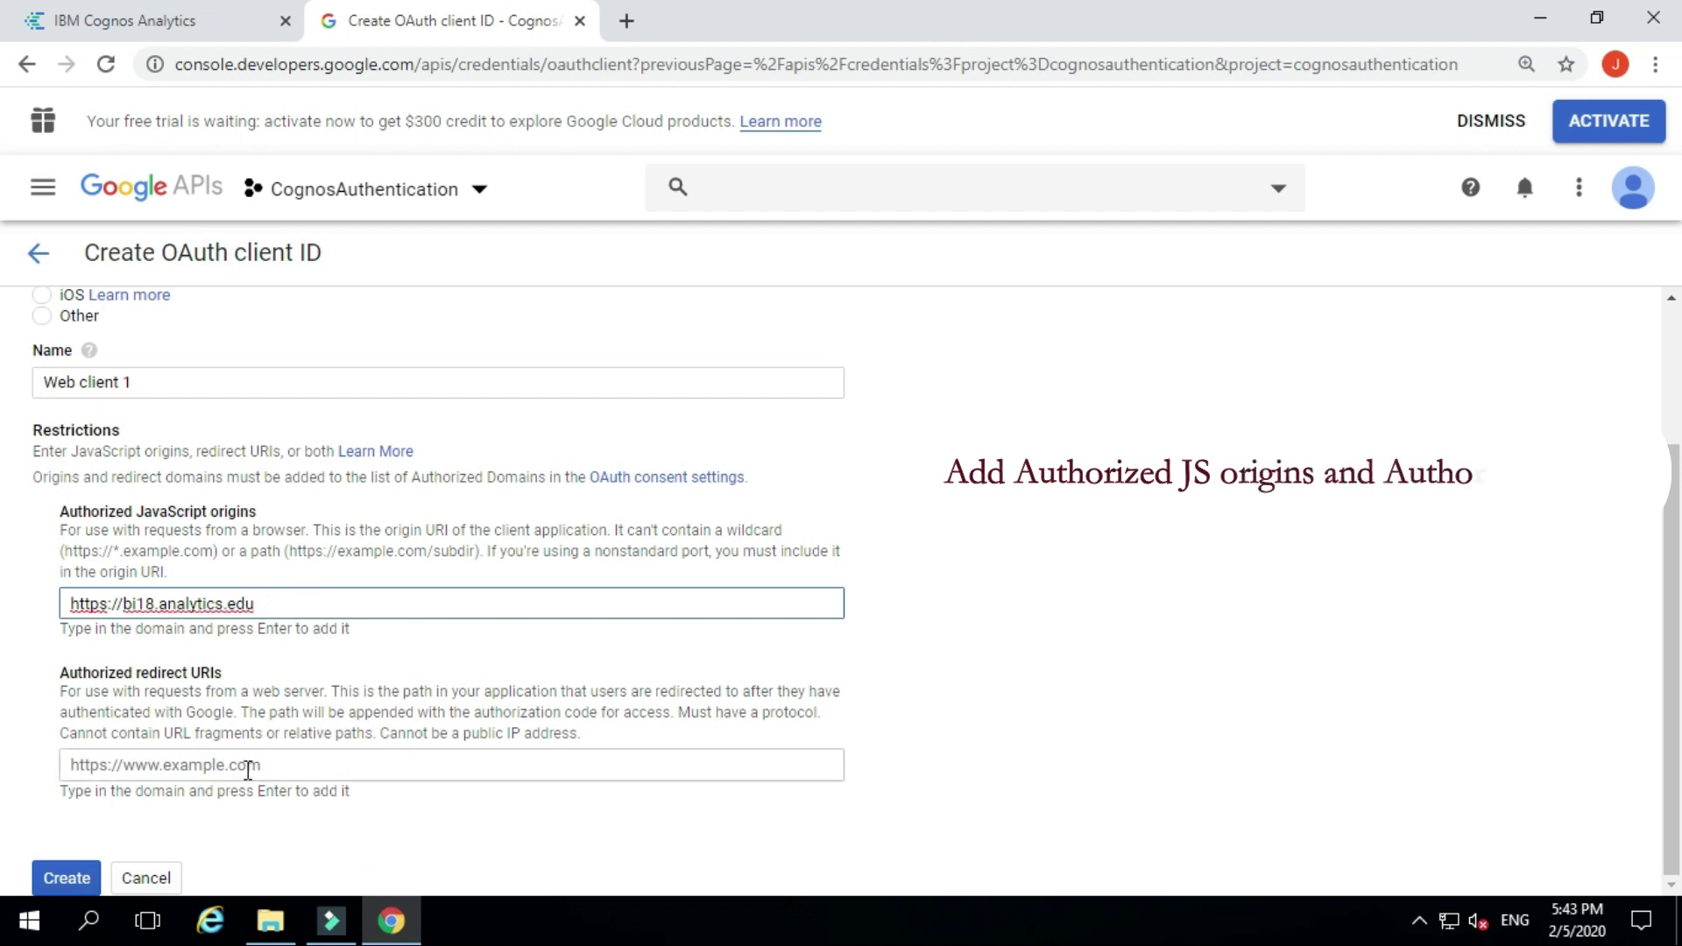
key("Return")
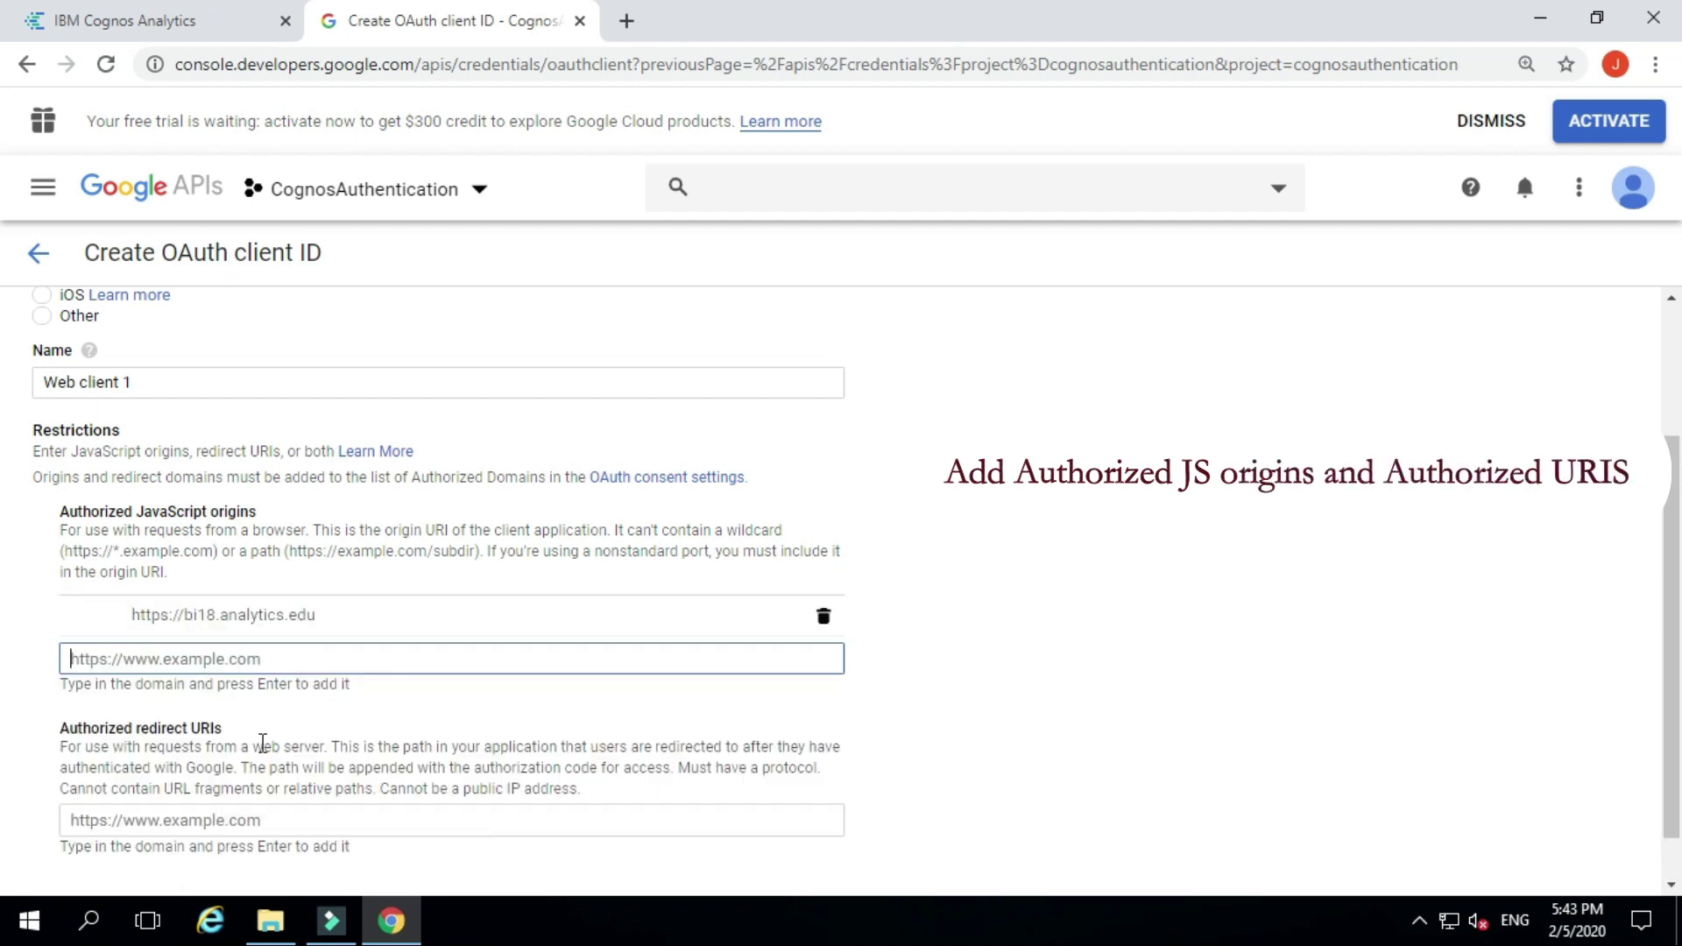
scroll(263, 744, "down", 1)
left_click(236, 761)
key("ctrl+v")
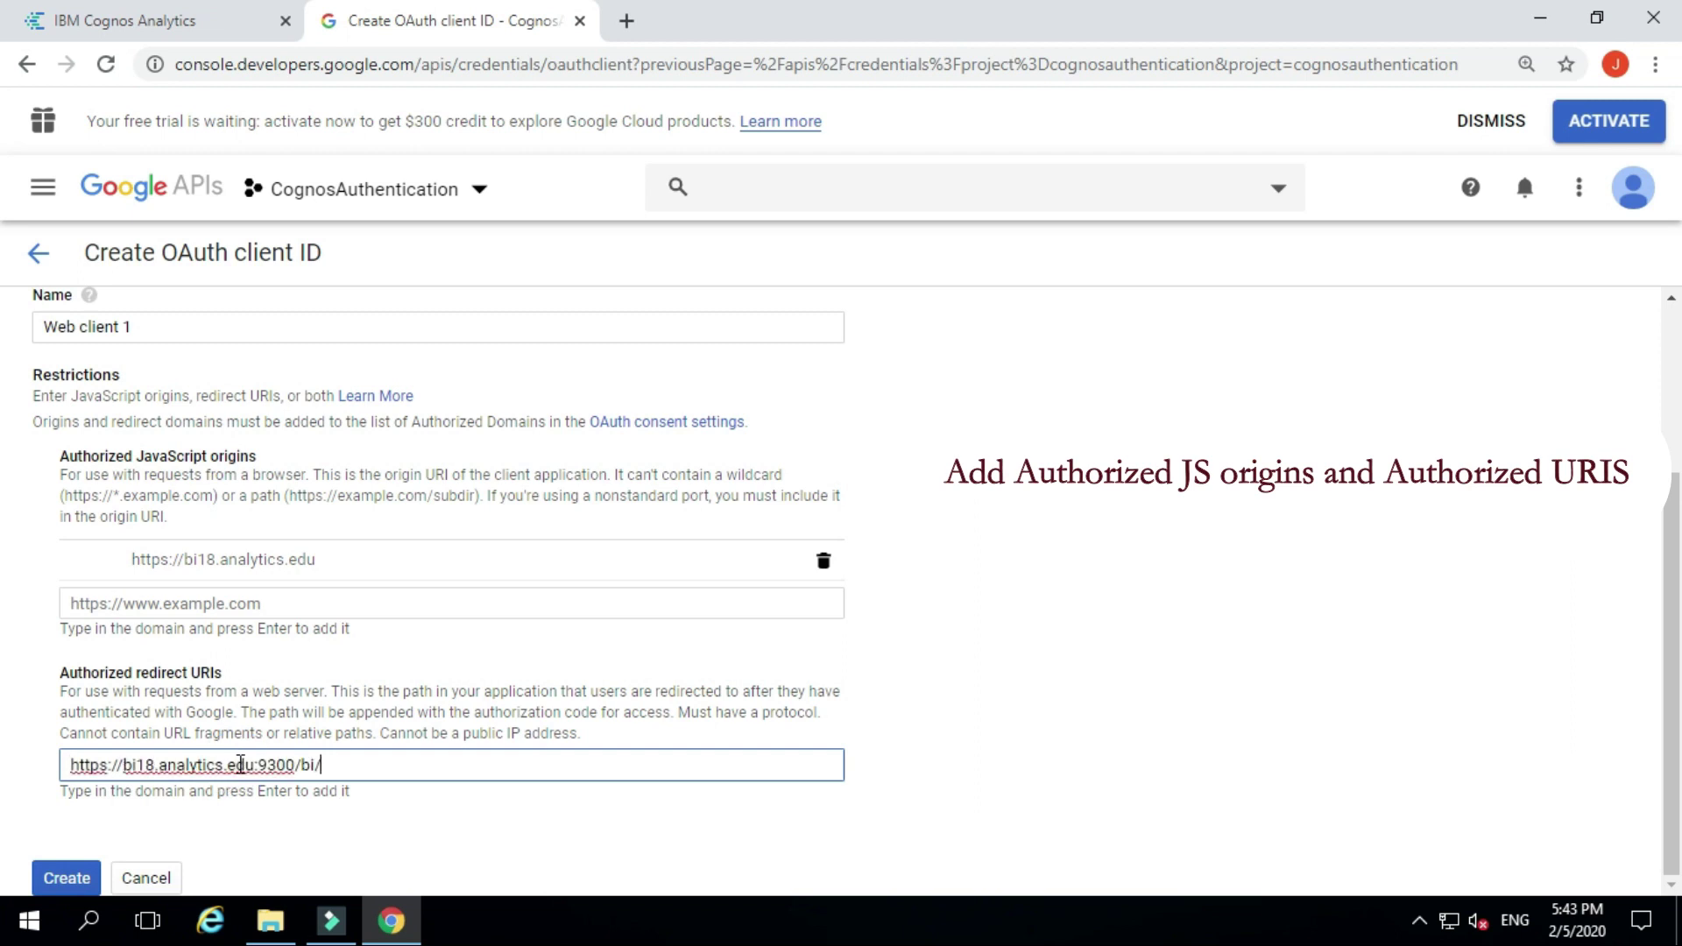
key("Return")
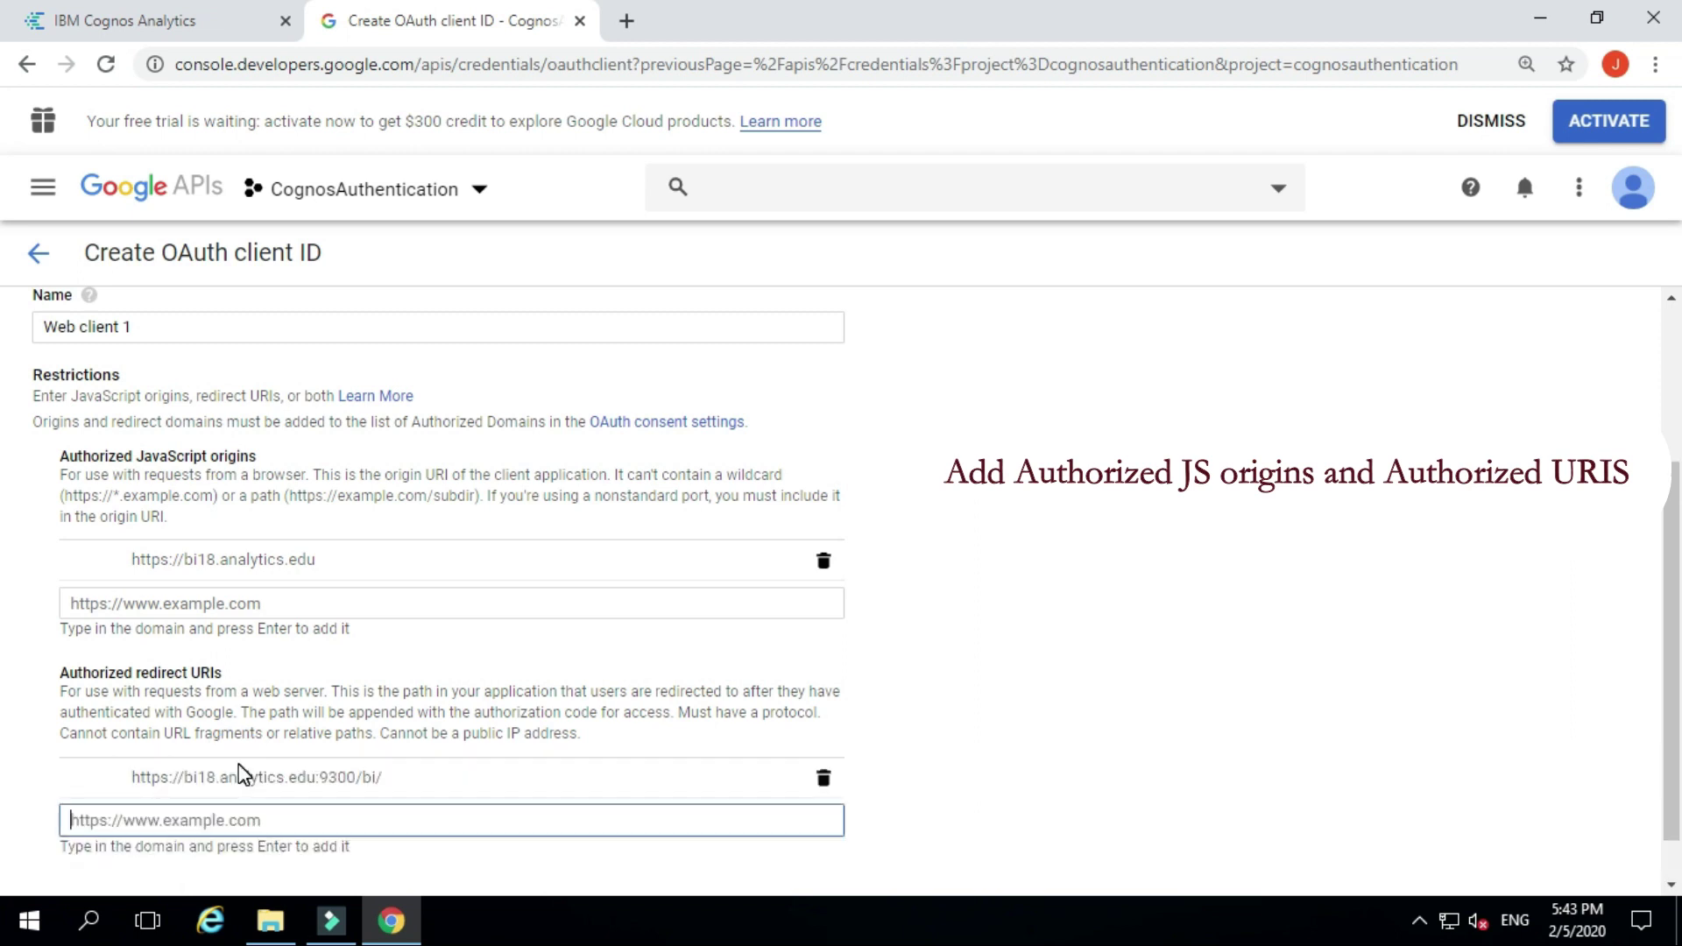
key("ctrl+v")
type("co")
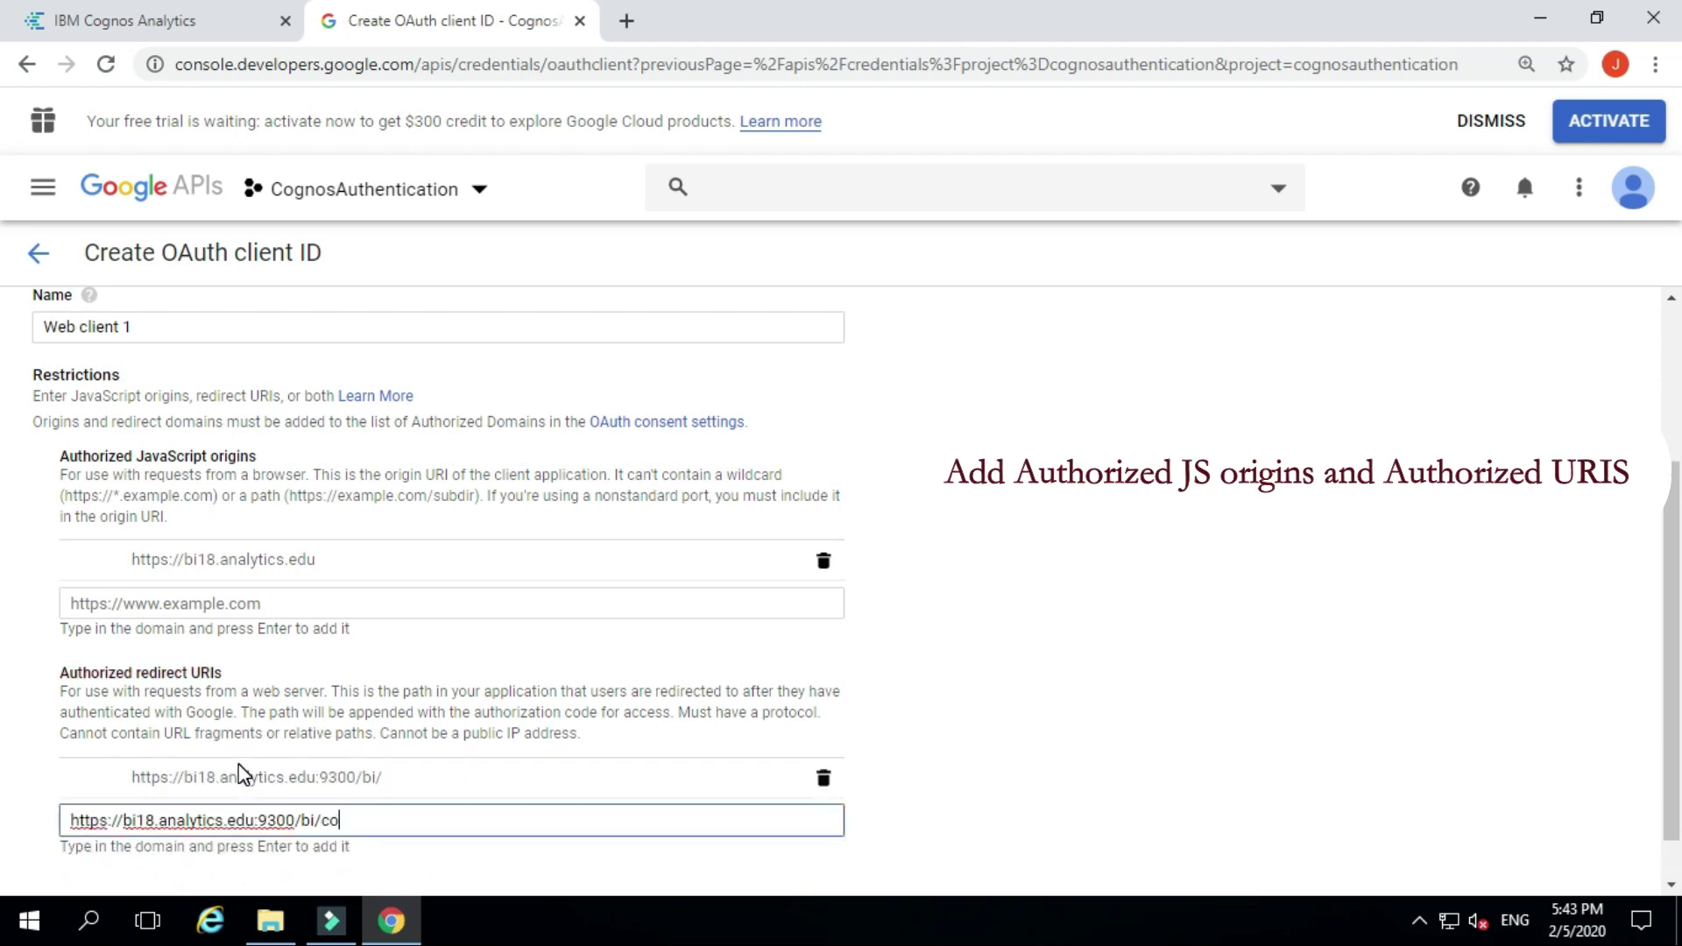
type("mpleteAuth.jsp")
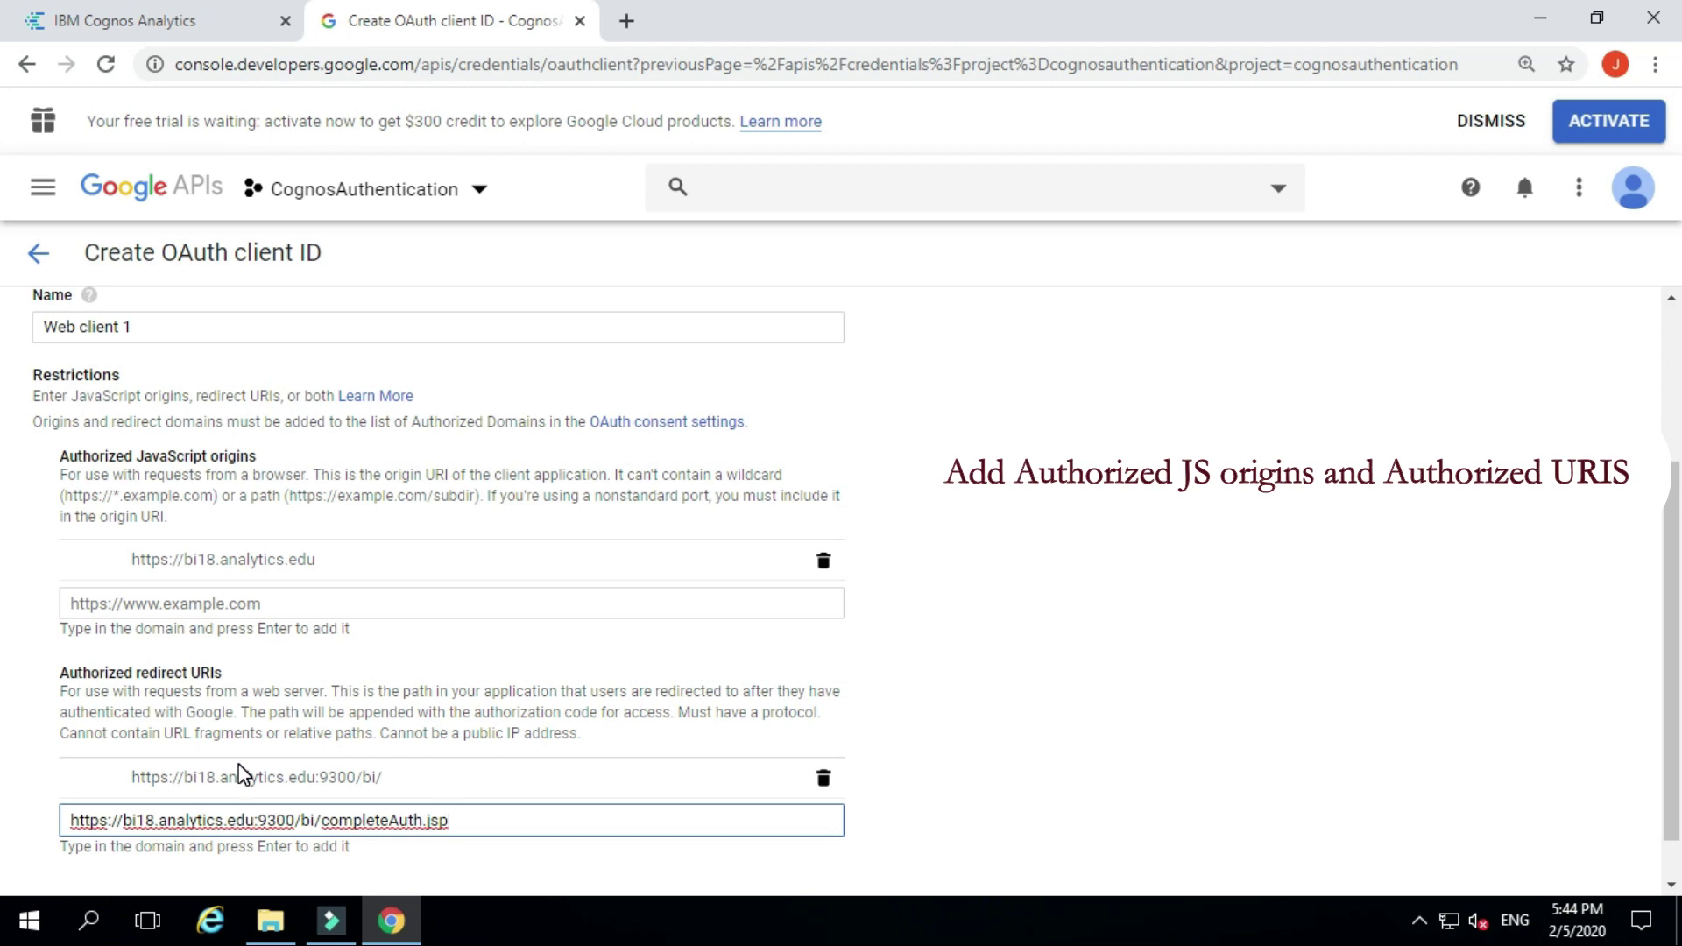
key("Return")
scroll(263, 776, "down", 1)
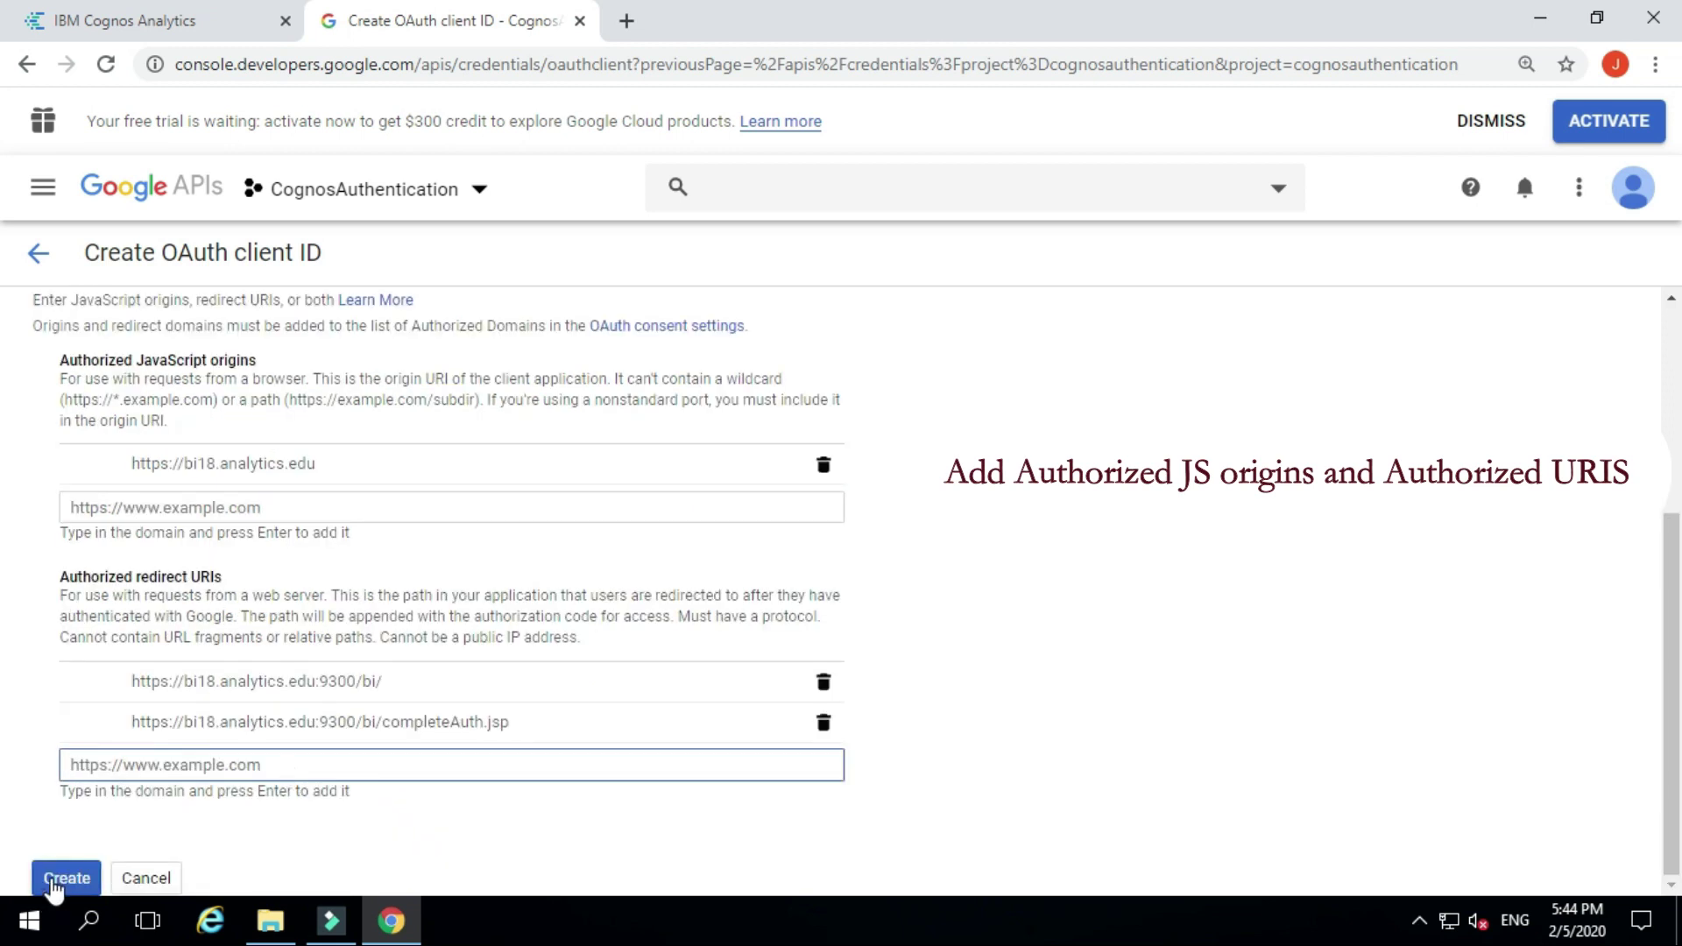
left_click(51, 884)
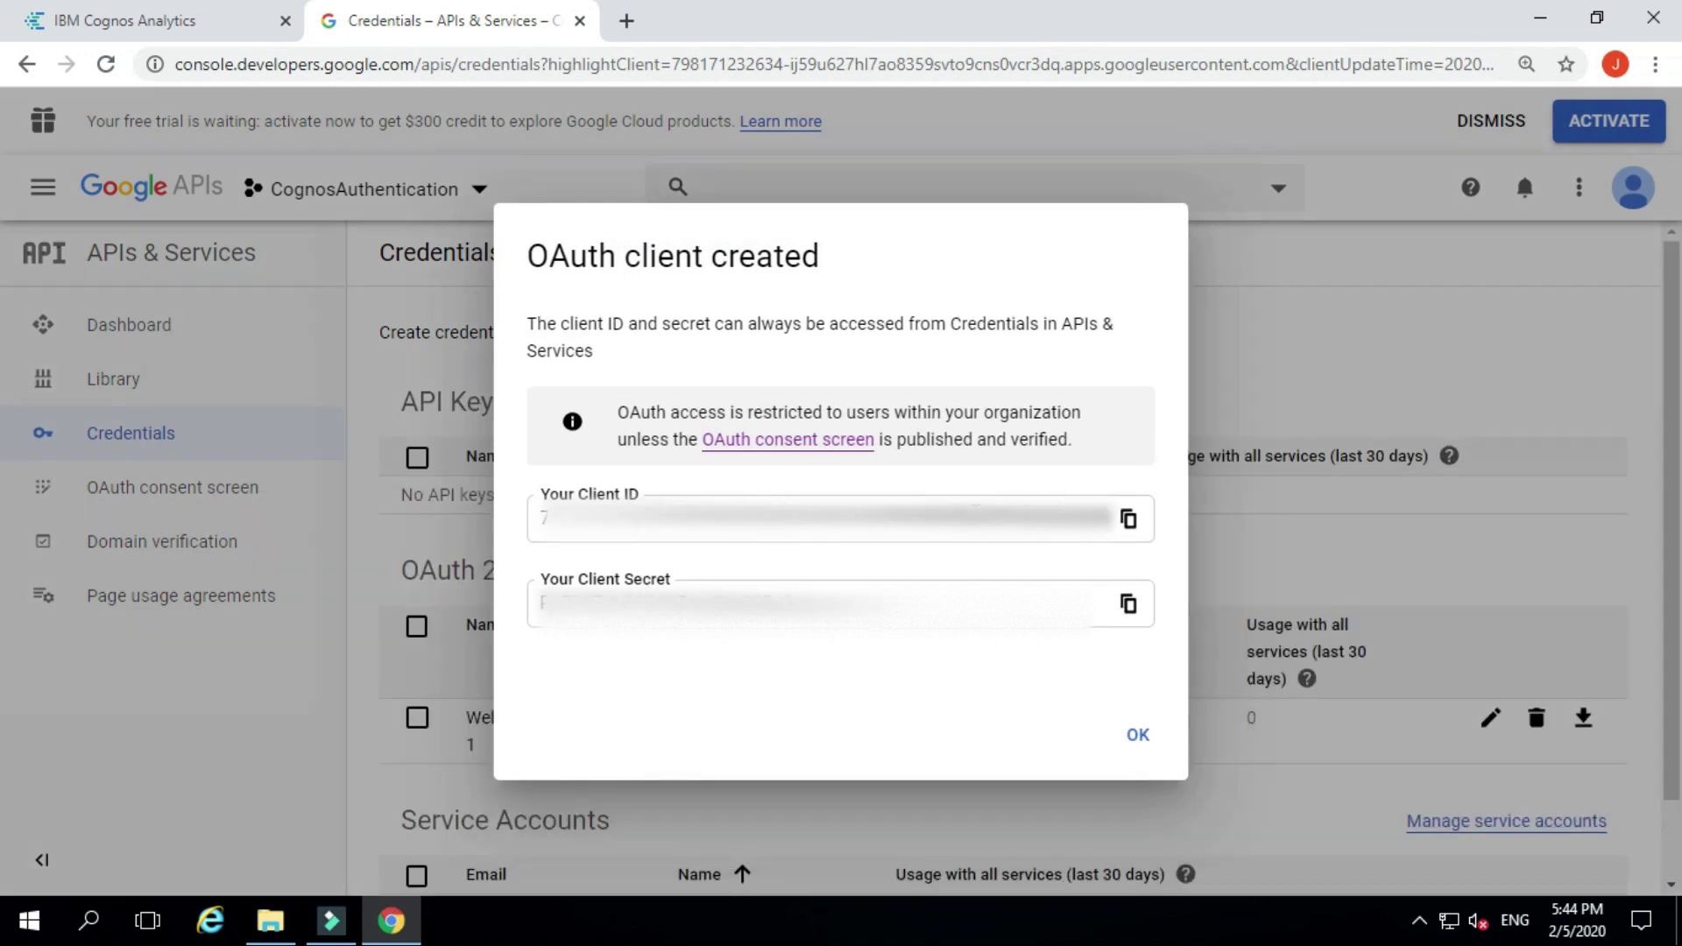
Step: Launch IBM Cognos Configuration from the installed IBM Cognos Analytics programs
left_click(7, 936)
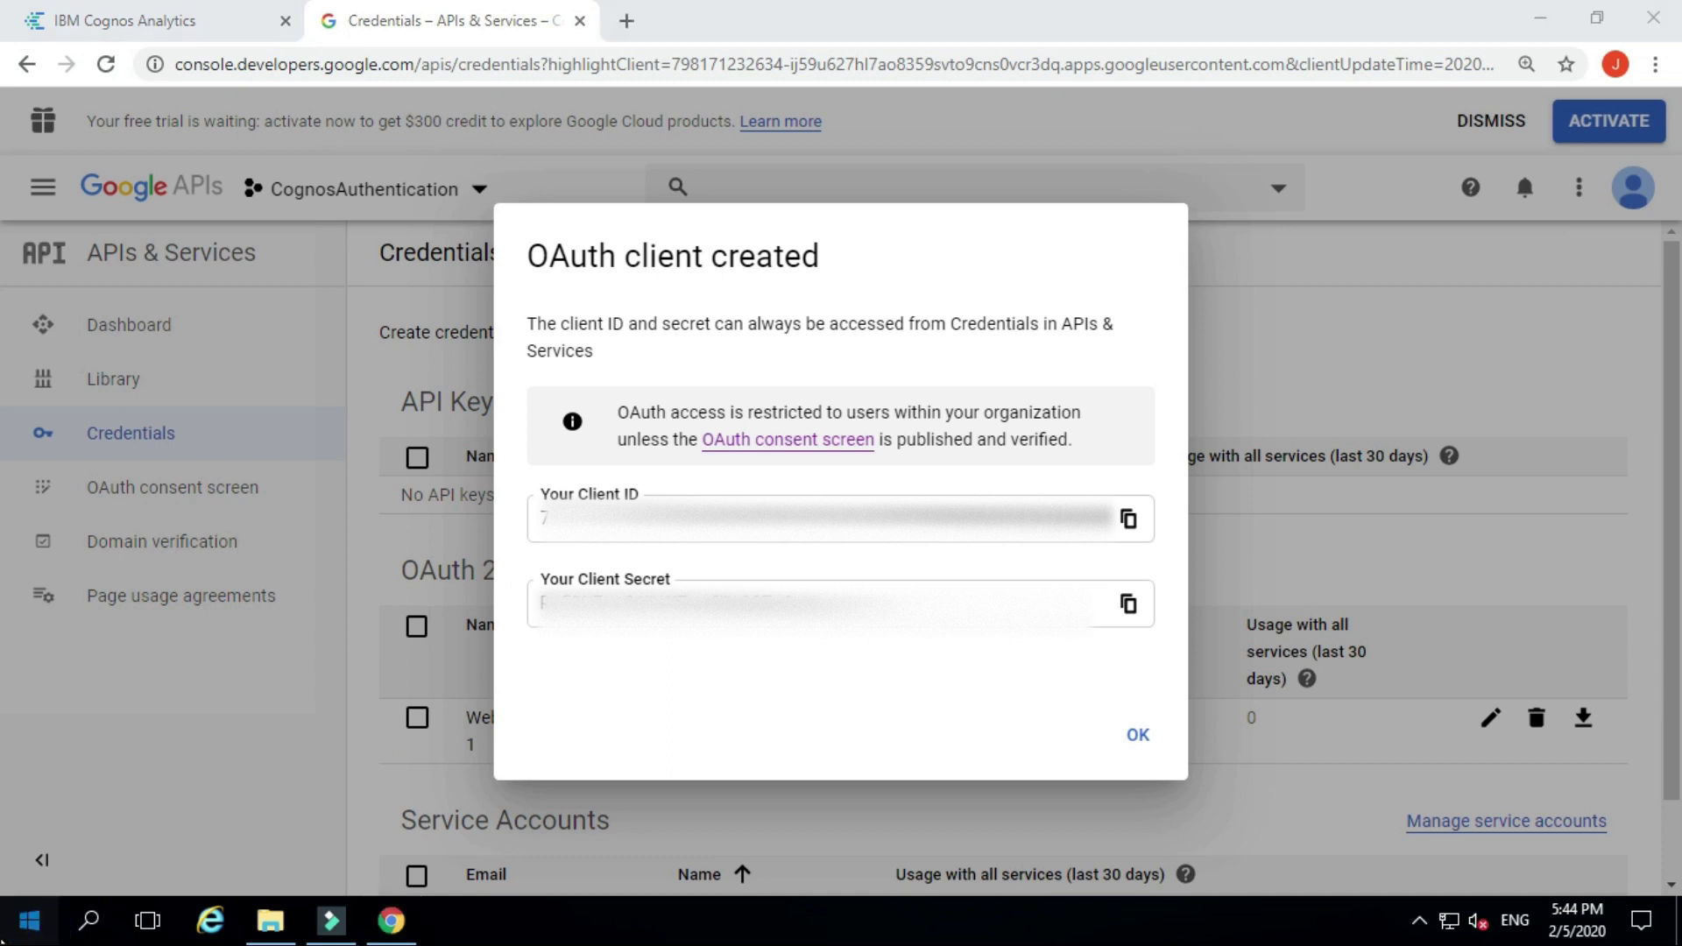
scroll(175, 710, "down", 5)
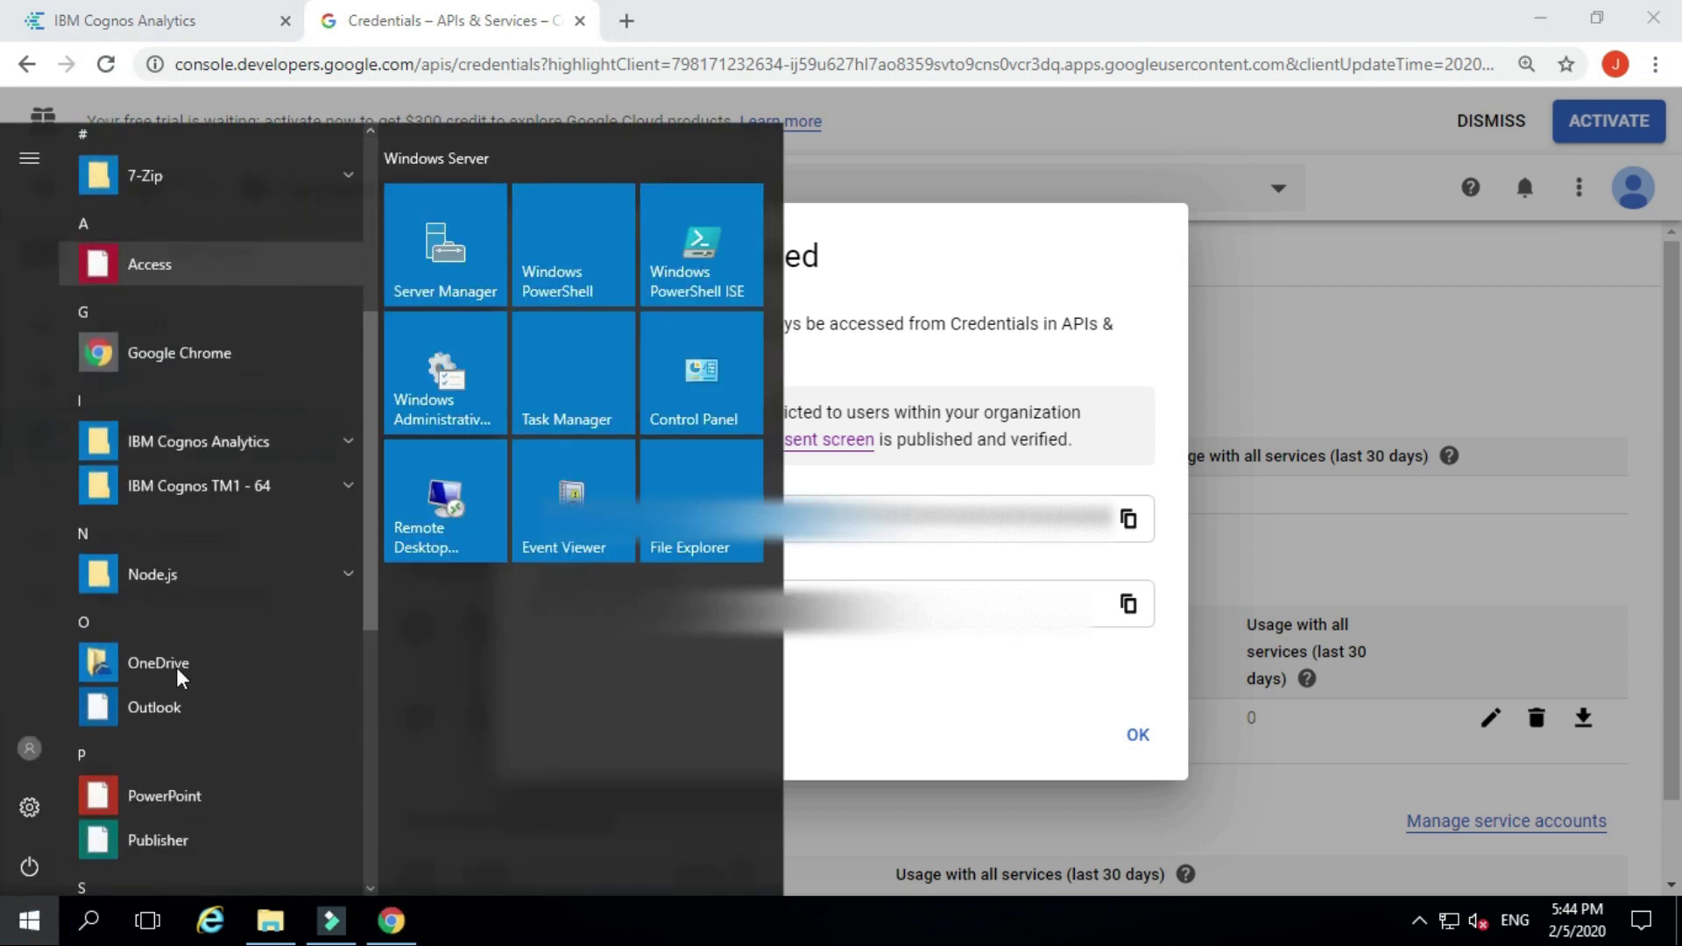
left_click(289, 440)
right_click(252, 540)
mouse_move(316, 596)
left_click(644, 683)
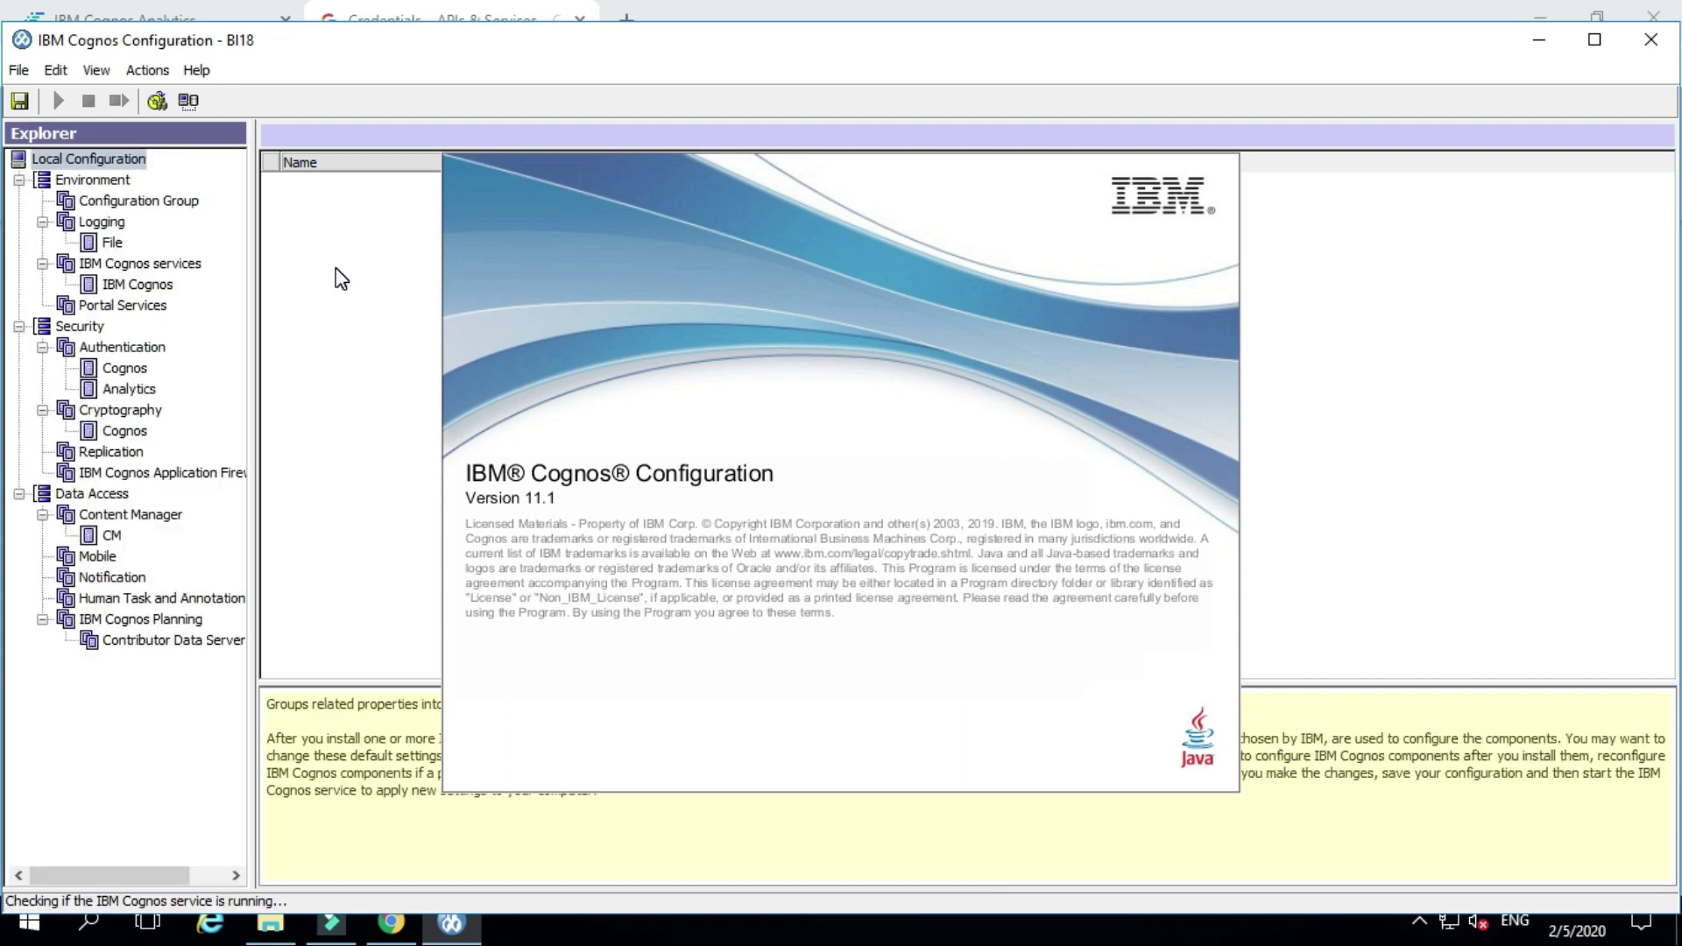
Step: Create an authentication namespace named "google" with the type group OpenID Connect and the type Google
left_click(148, 353)
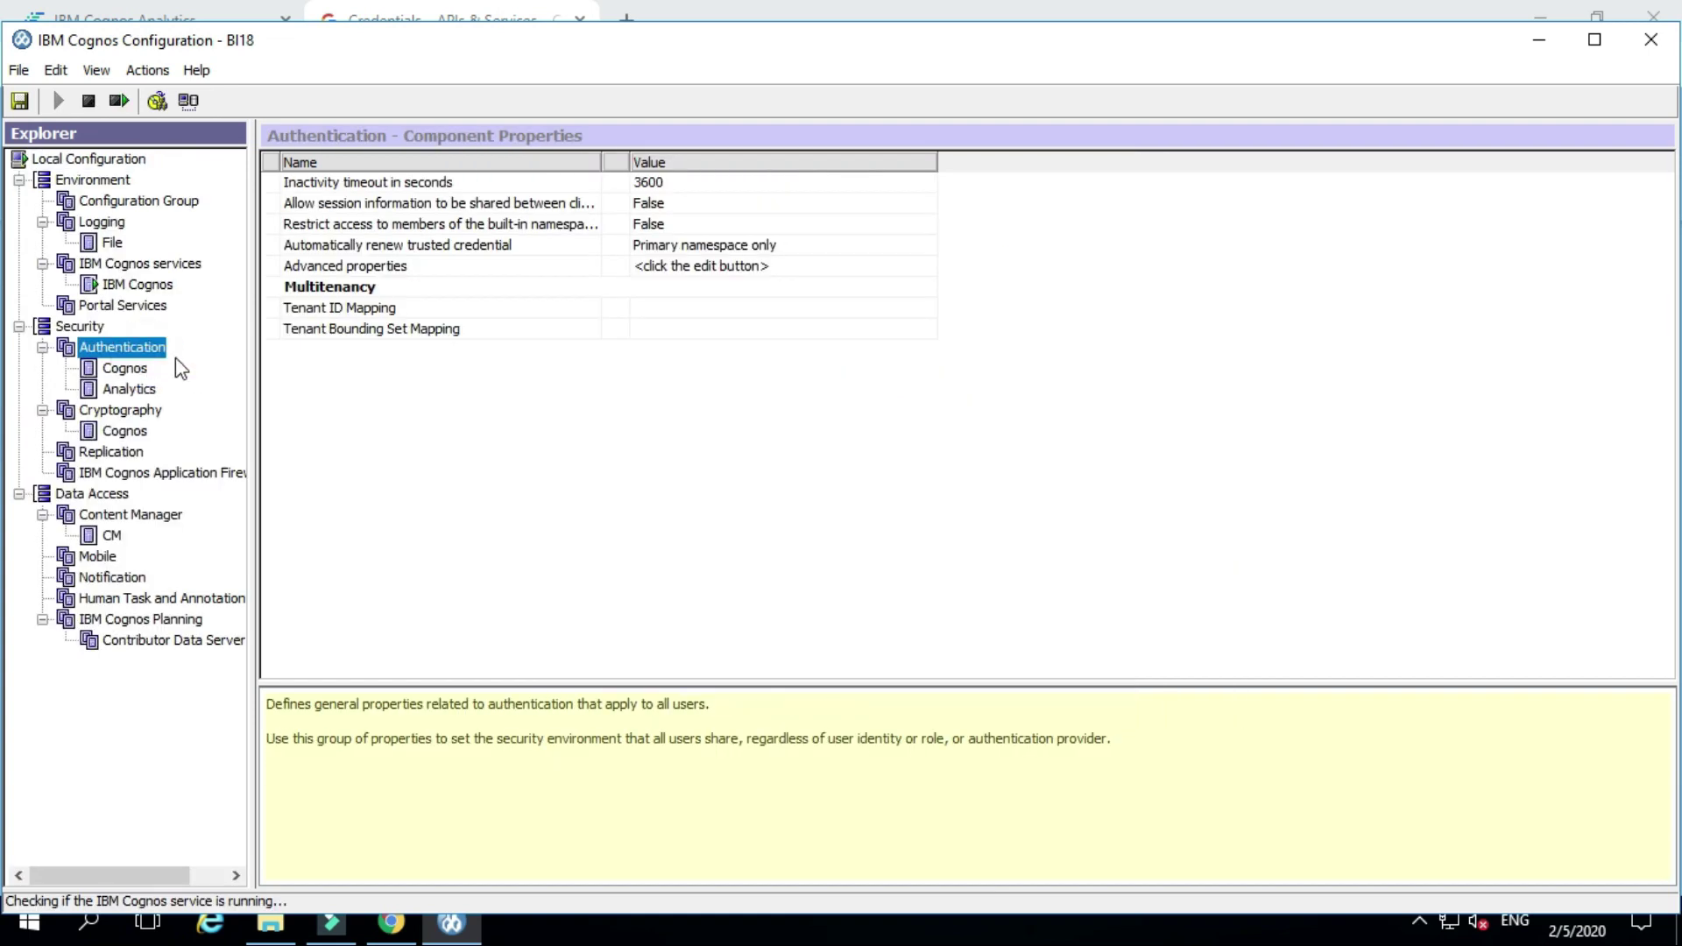
left_click(129, 368)
left_click(126, 346)
right_click(126, 346)
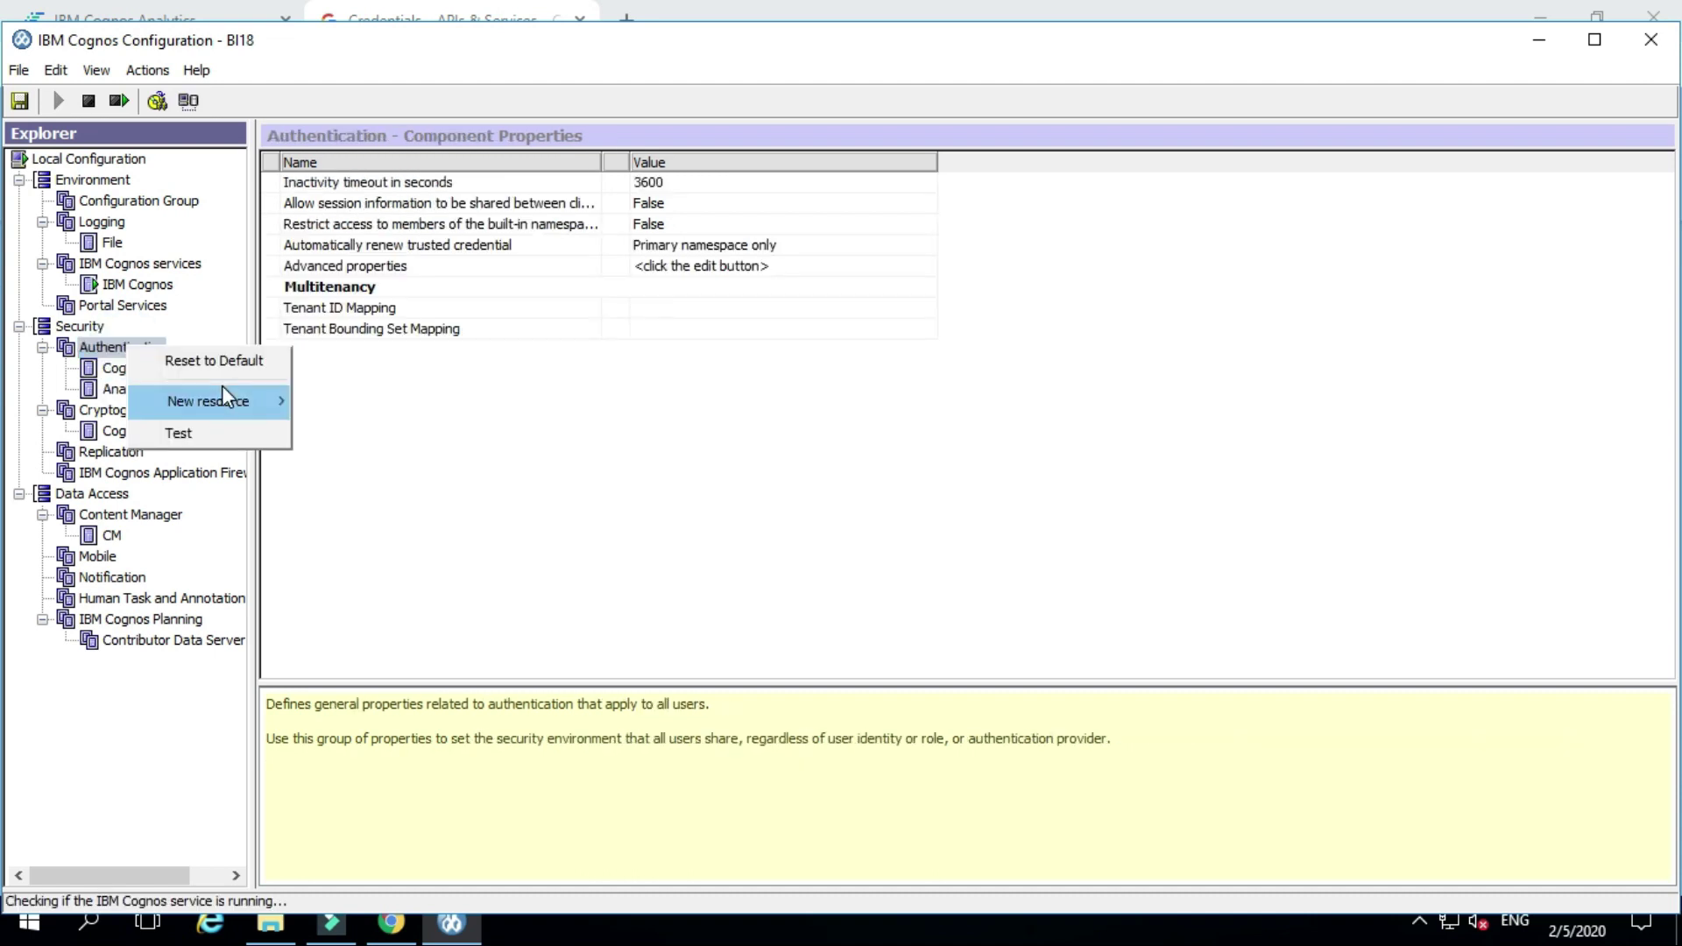
mouse_move(225, 398)
left_click(359, 395)
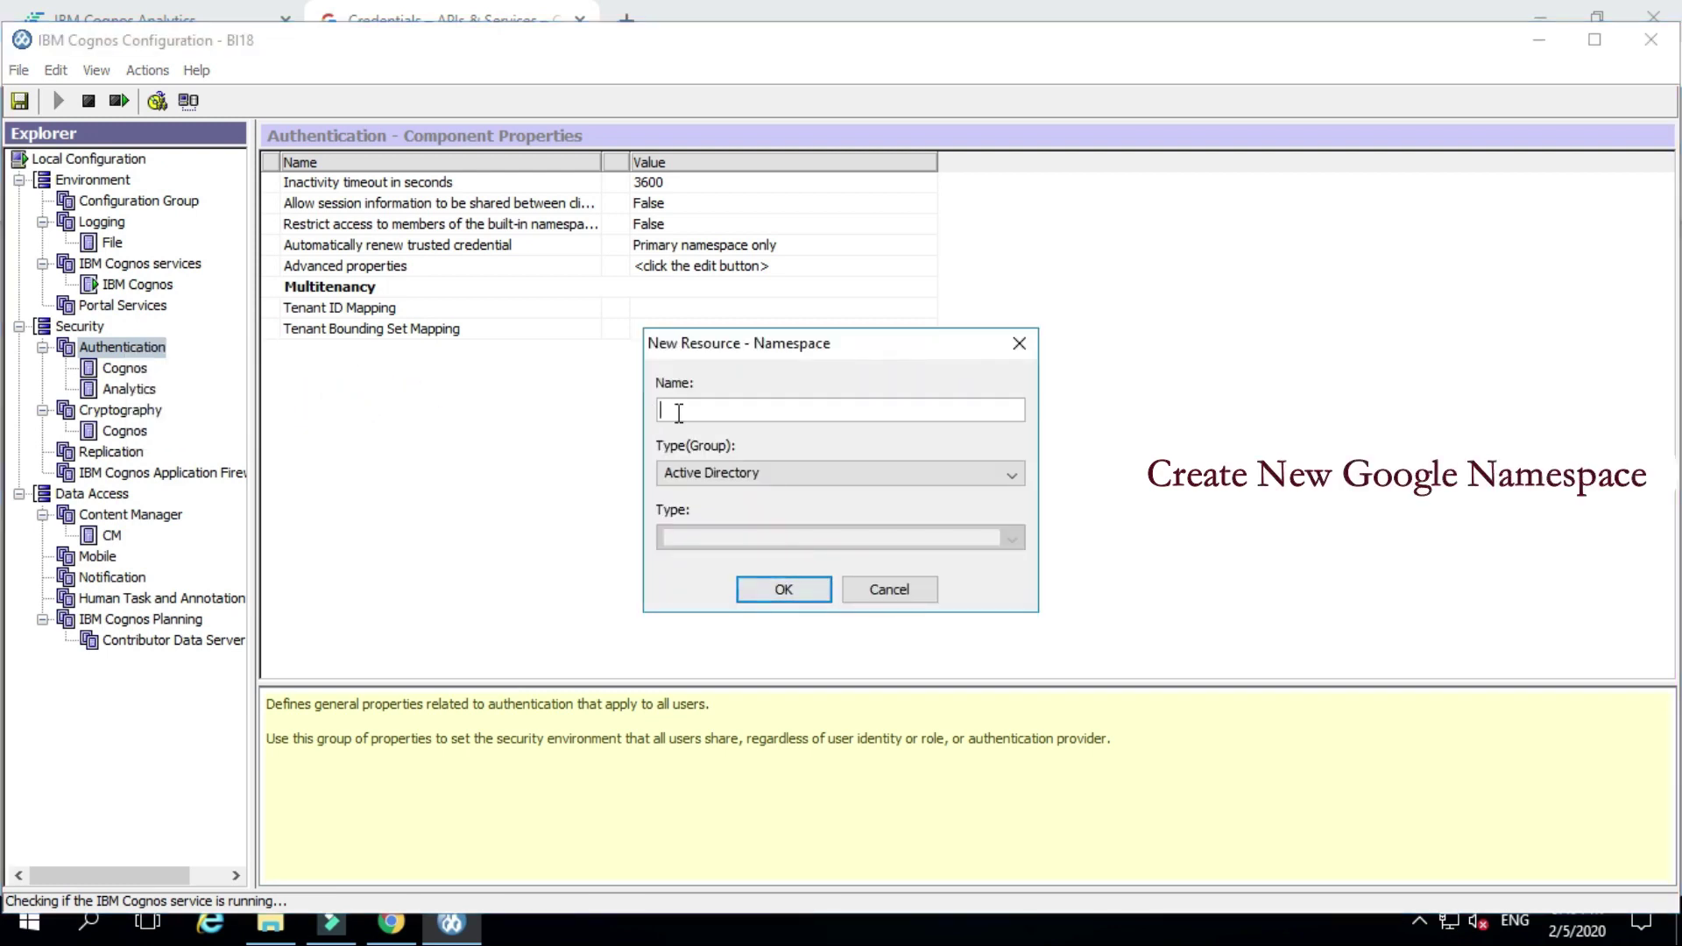
type("google")
left_click(795, 472)
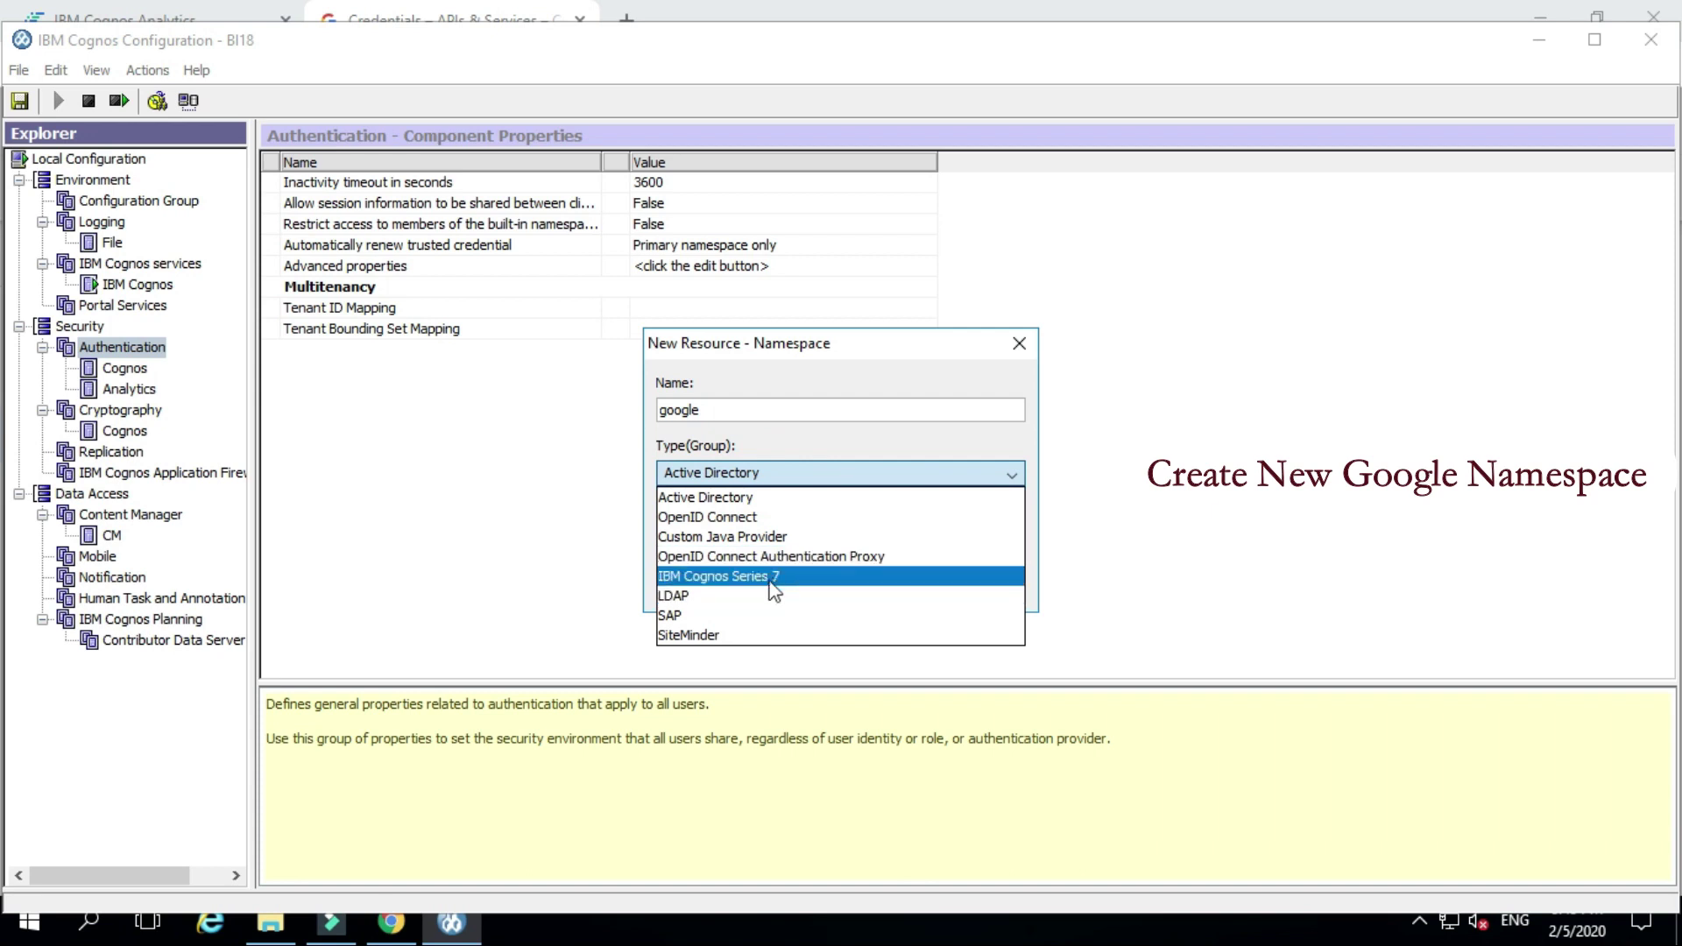
left_click(767, 517)
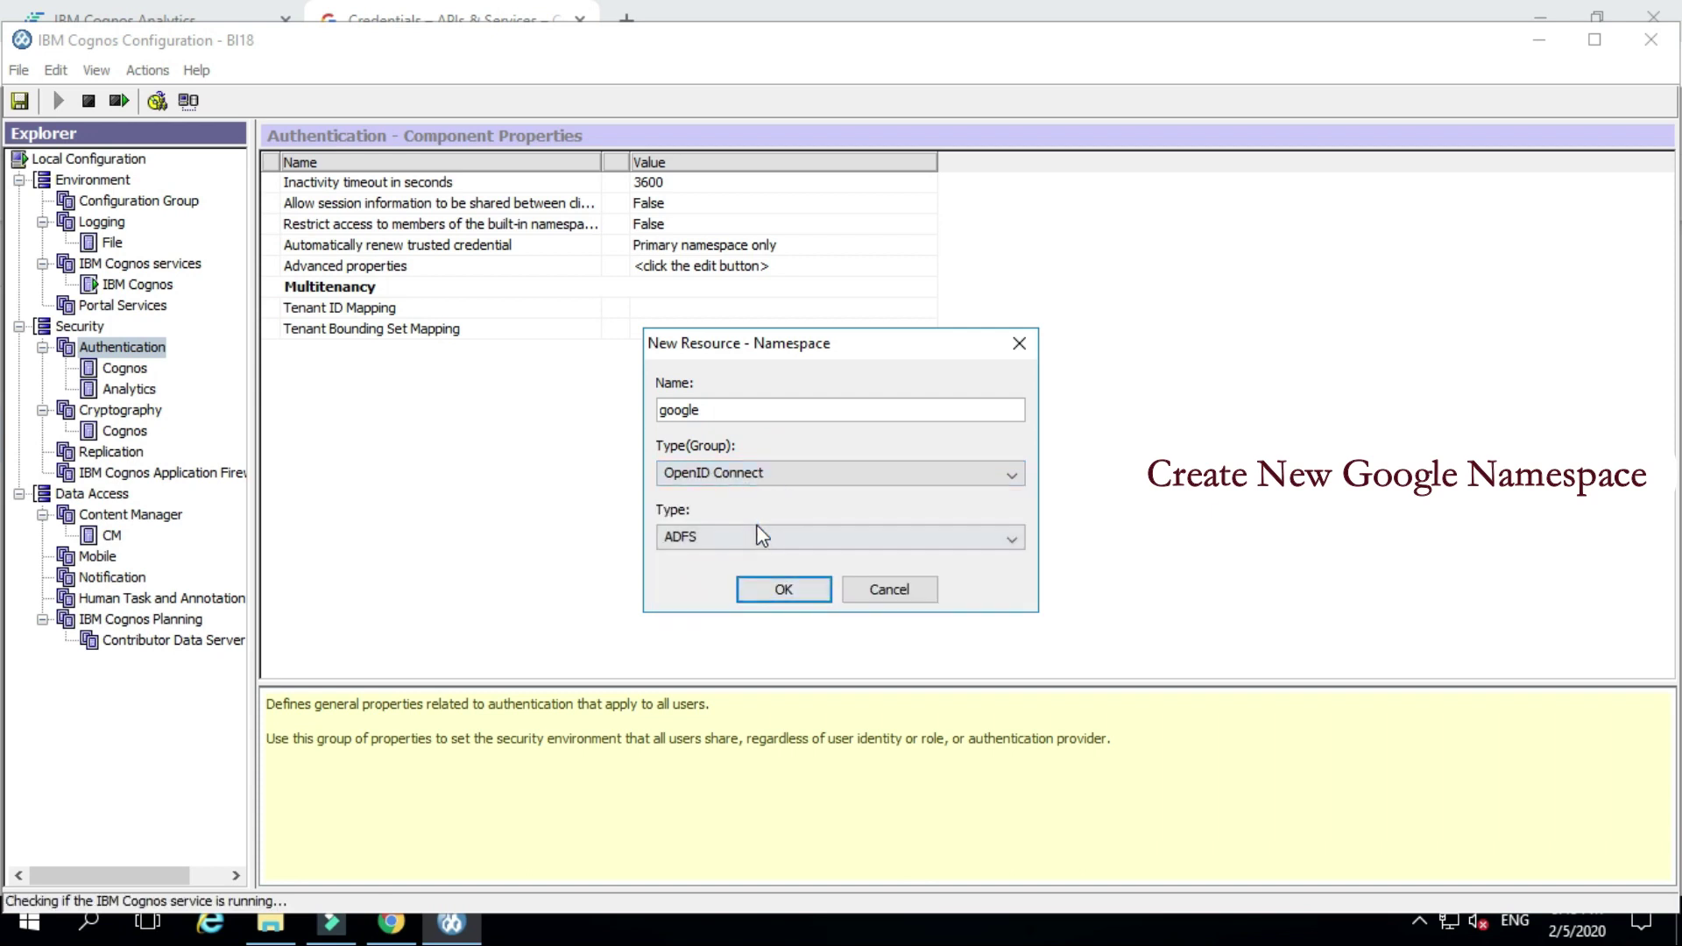
left_click(761, 536)
left_click(741, 624)
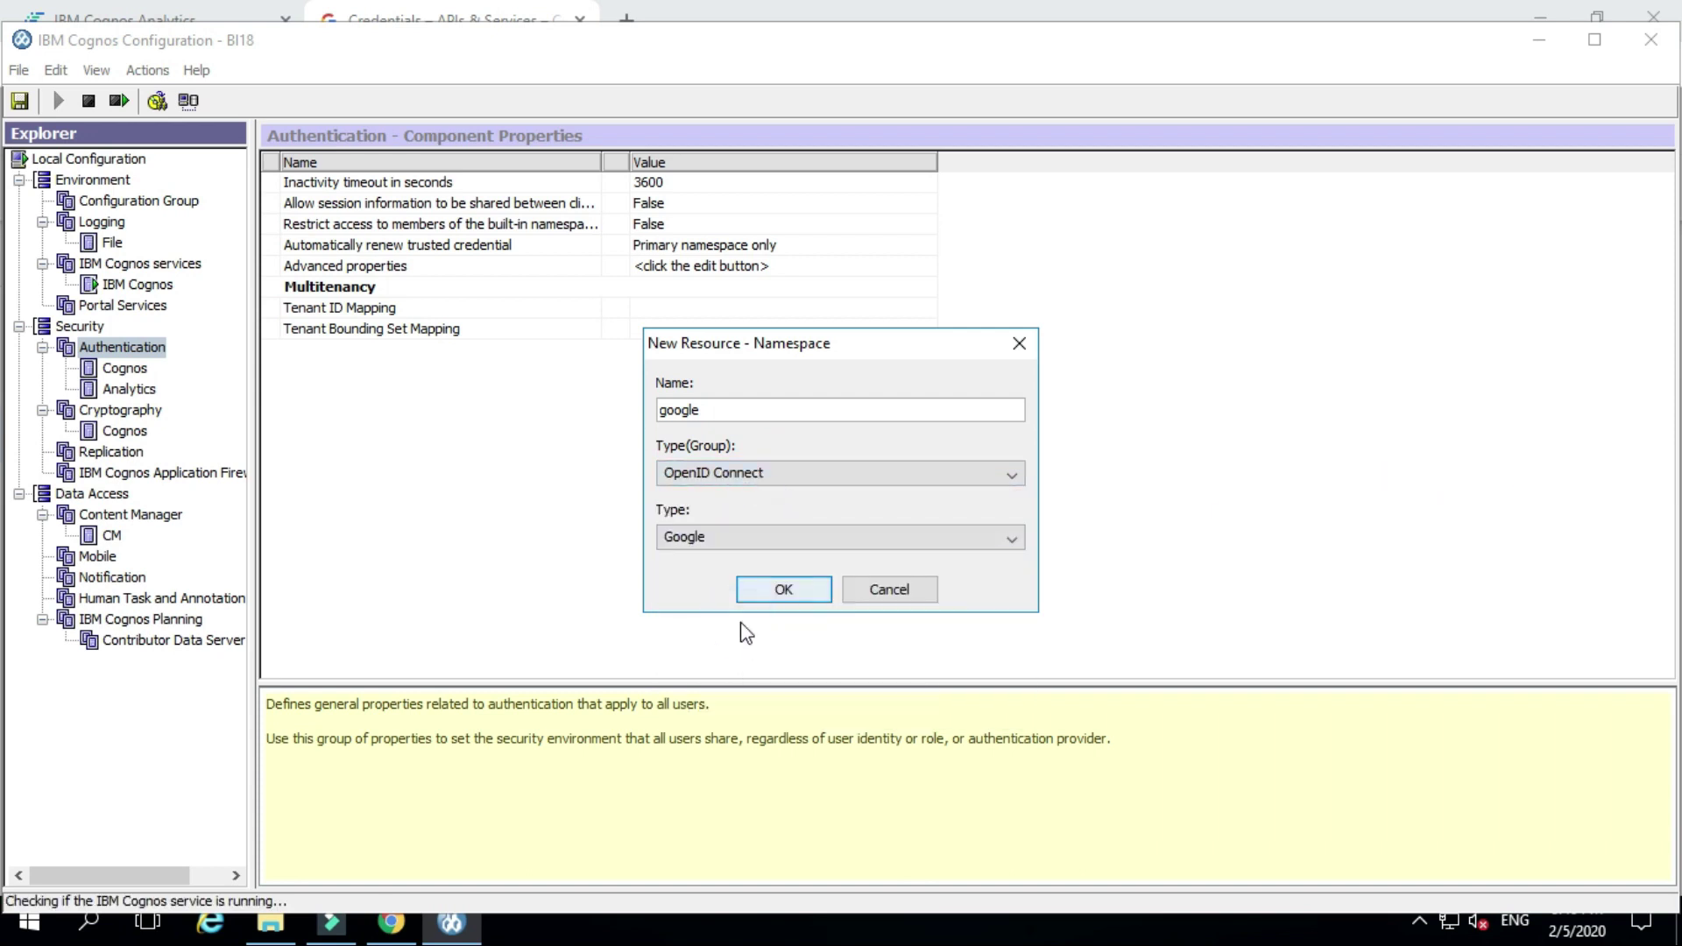
left_click(790, 596)
Step: Set the Namespace ID of the google namespace to "google"
left_click(686, 219)
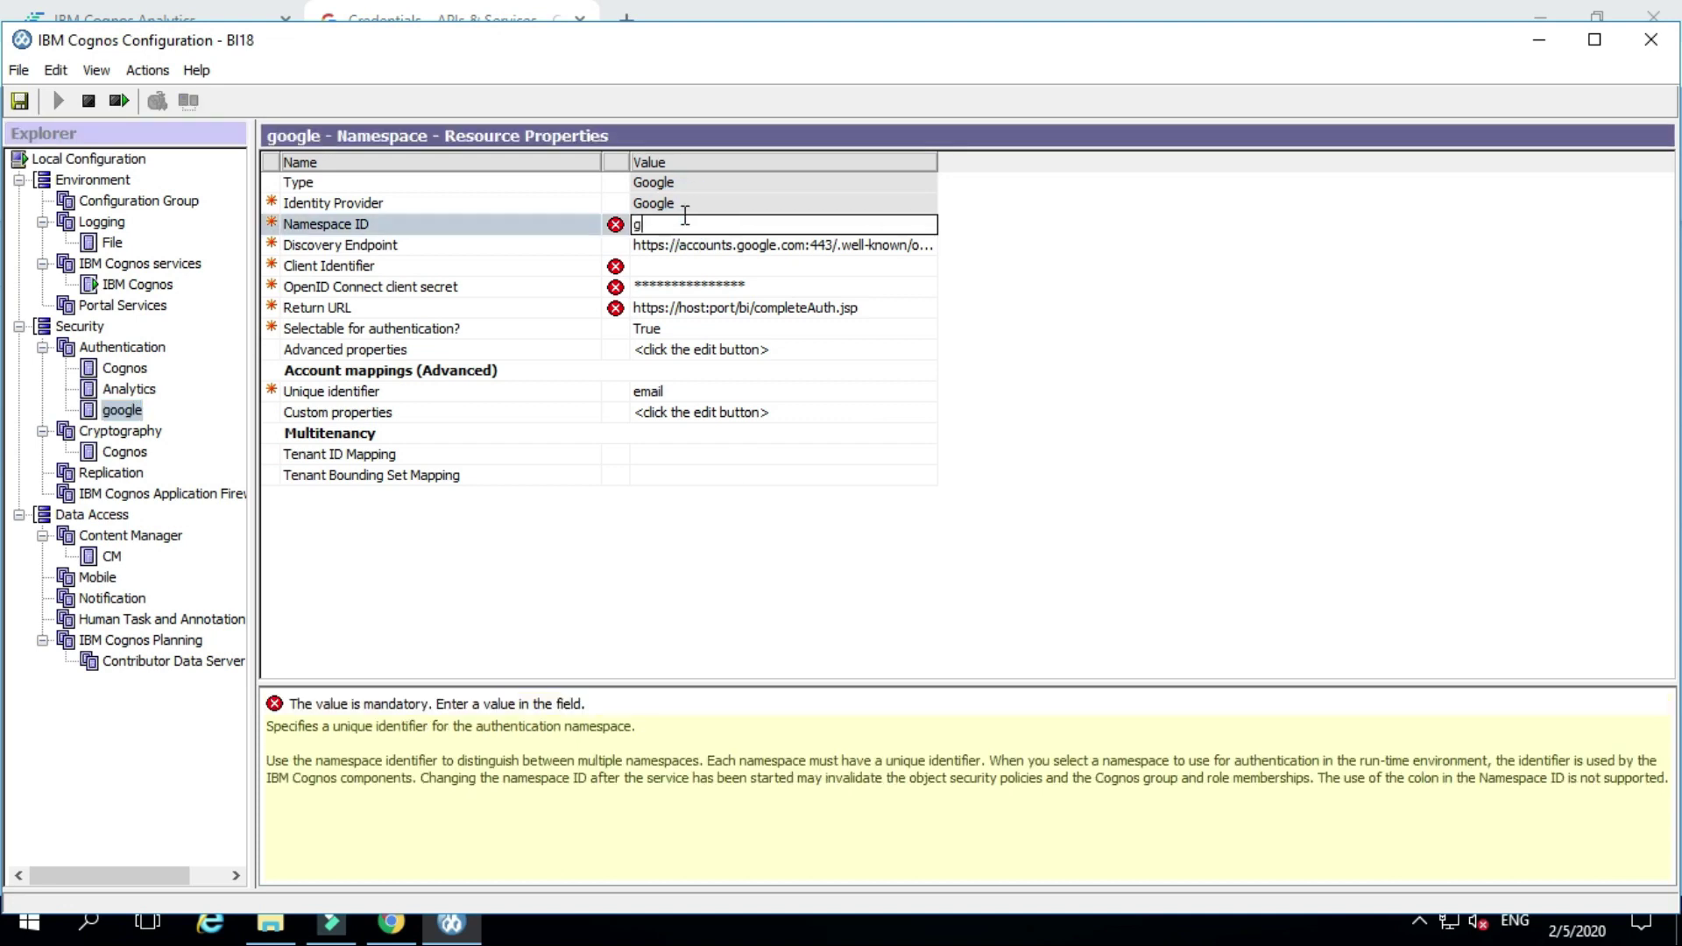
left_click(702, 263)
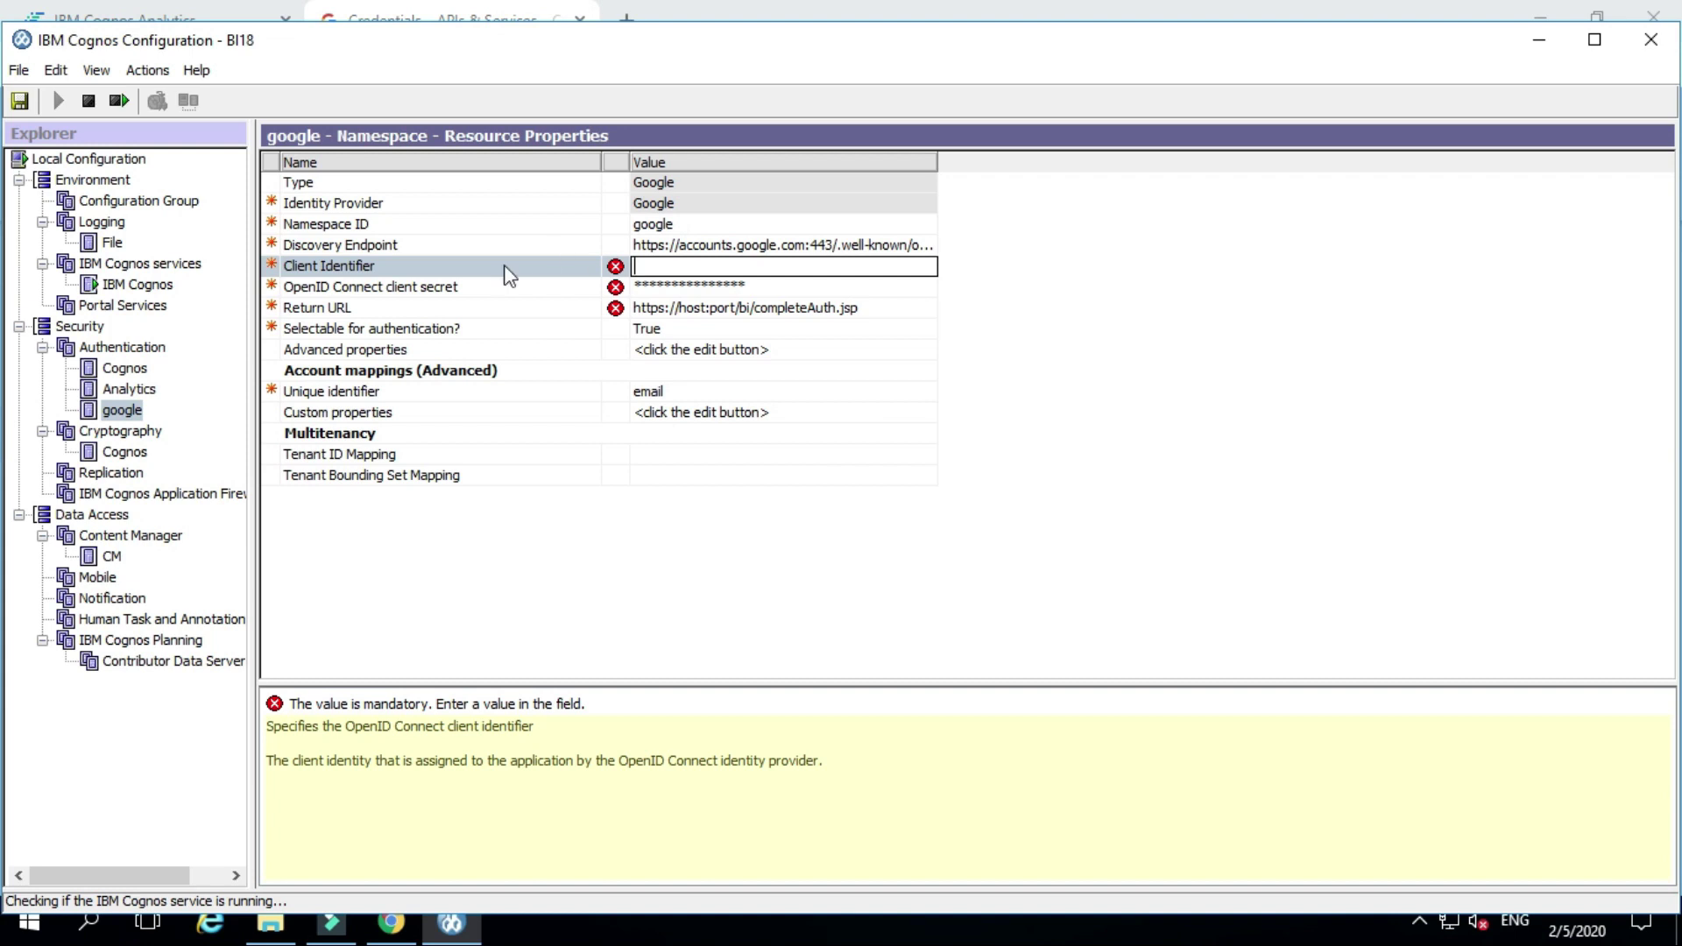
left_click(289, 289)
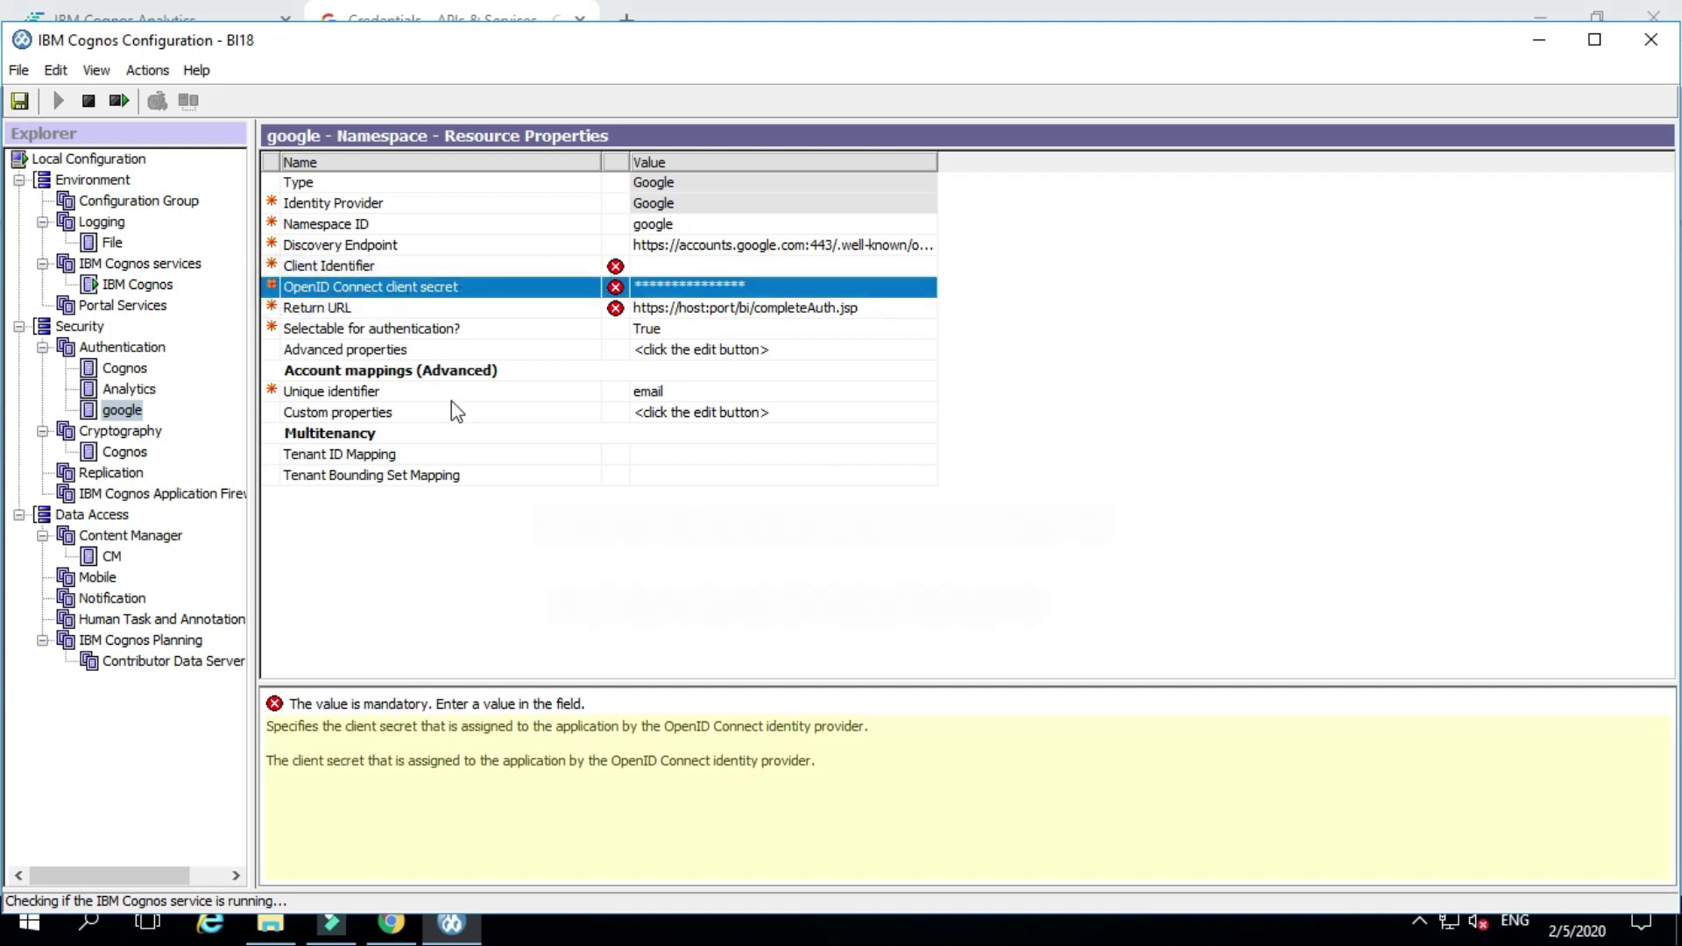
Step: Copy the client ID from the Google OAuth client in Chrome into the google namespace's Client Identifier in IBM Cognos Configuration
left_click(388, 922)
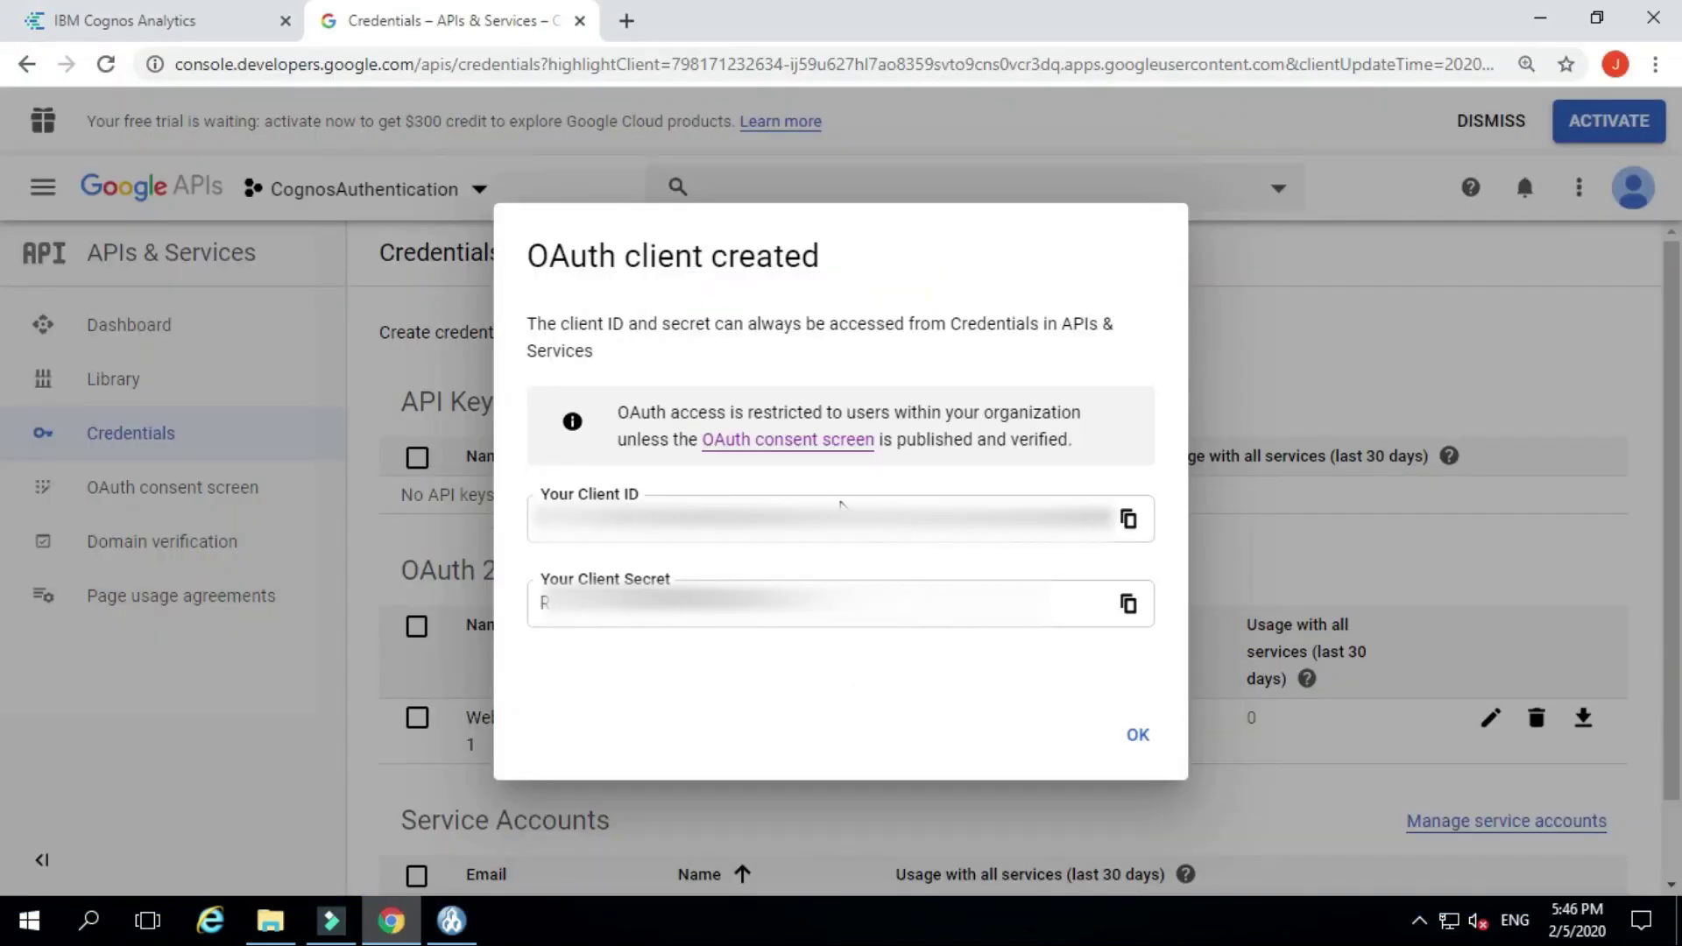
left_click(1129, 519)
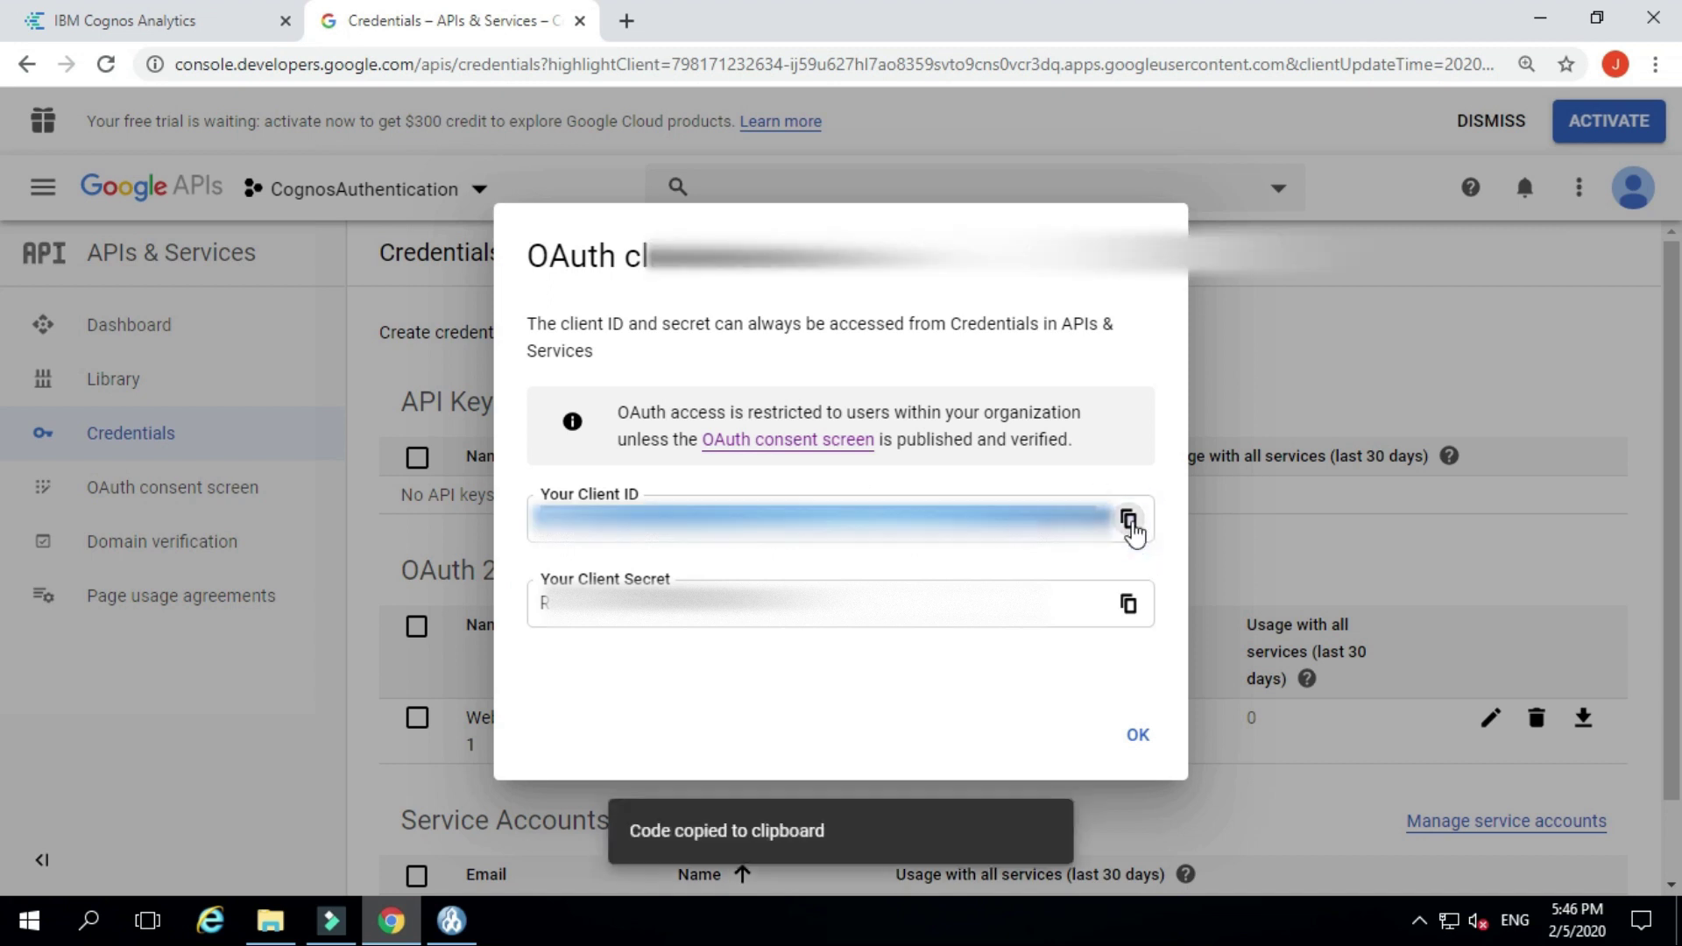
left_click(451, 920)
left_click(638, 245)
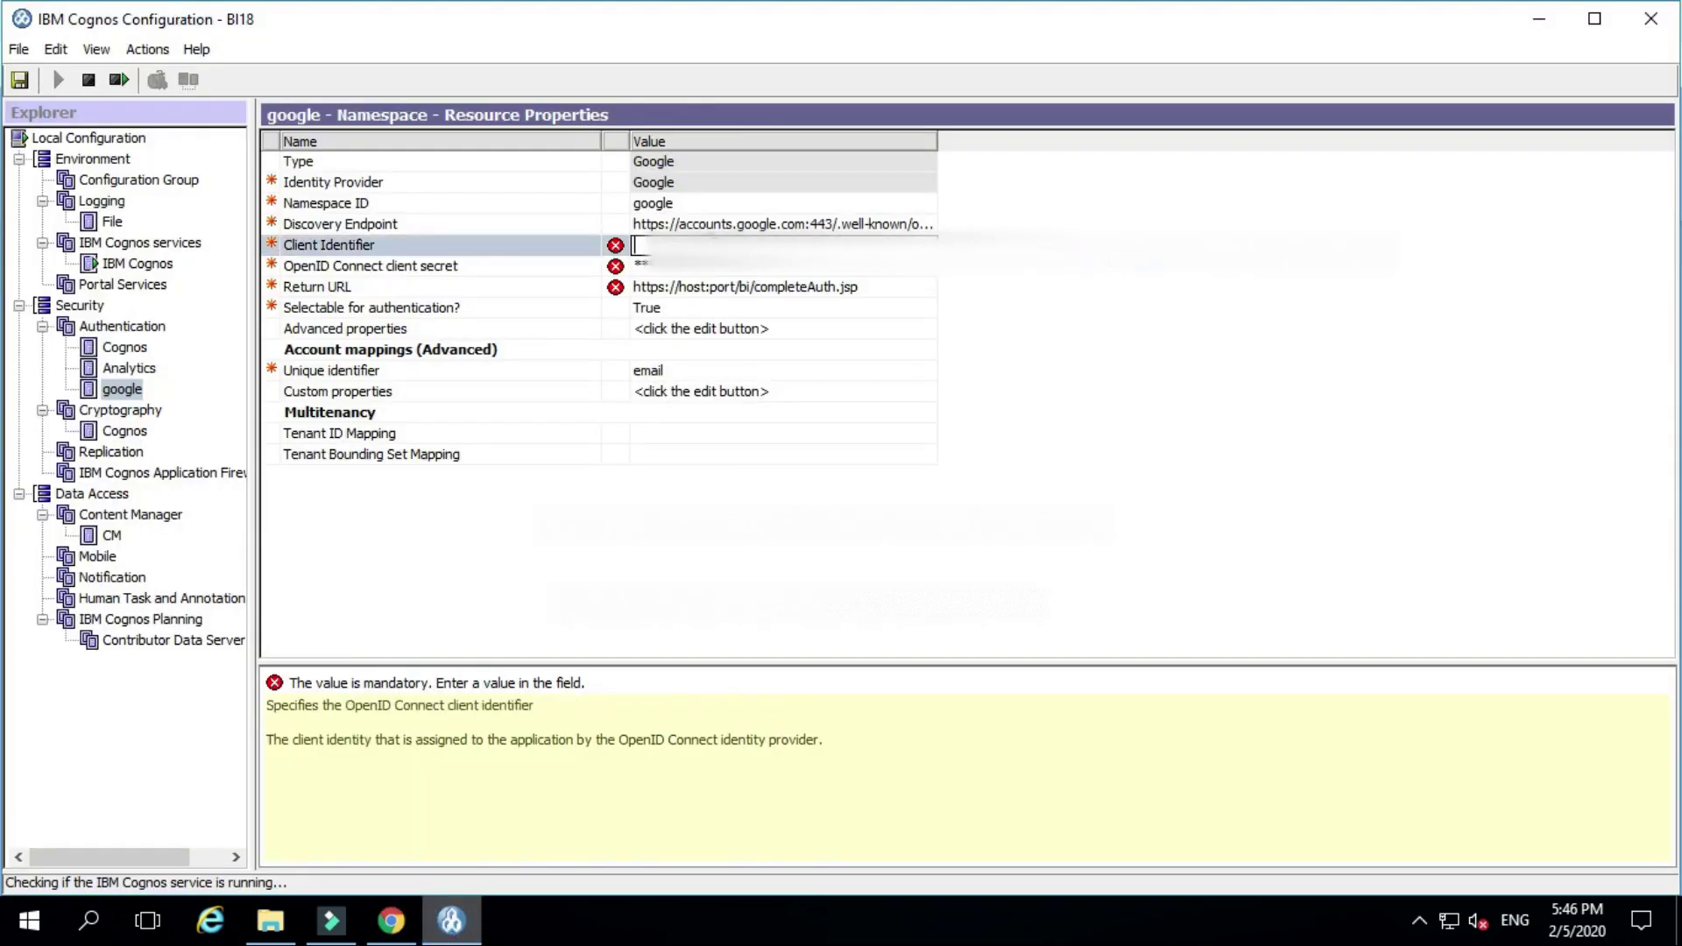
key("ctrl+v")
Step: Replace the OpenID Connect client secret value with the client secret copied from the Google OAuth client in Chrome
left_click(736, 270)
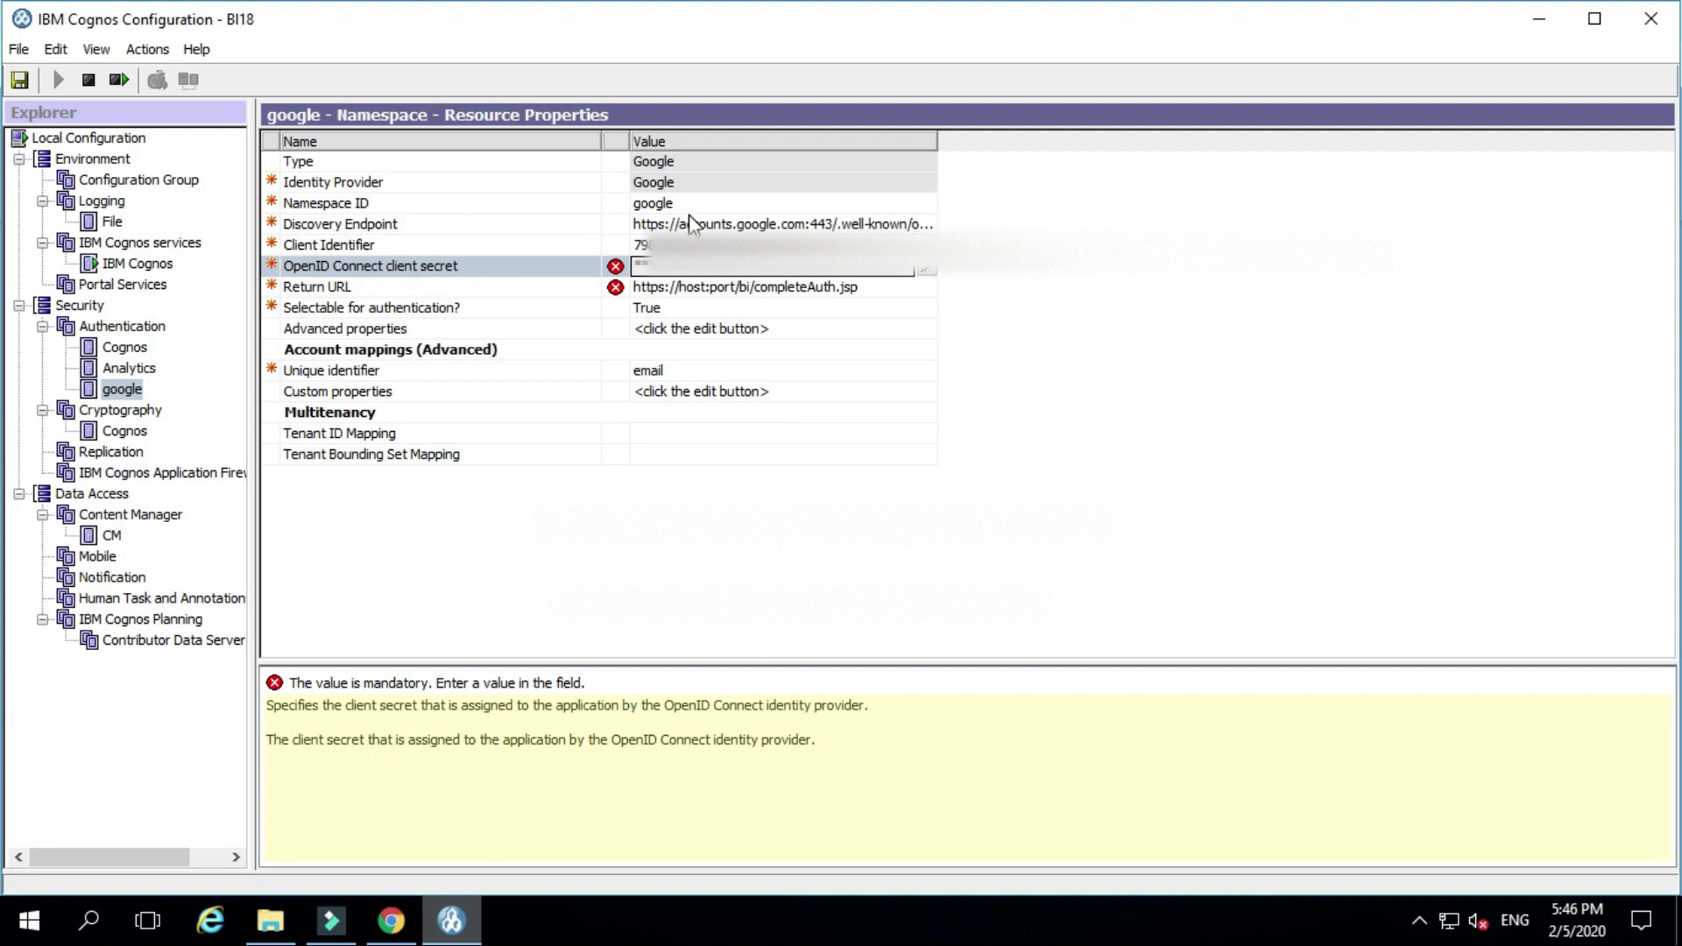
left_click(927, 270)
left_click(807, 424)
key("BackSpace")
key("BackSpace")
key("BackSpace")
key("BackSpace")
key("BackSpace")
key("BackSpace")
key("BackSpace")
key("BackSpace")
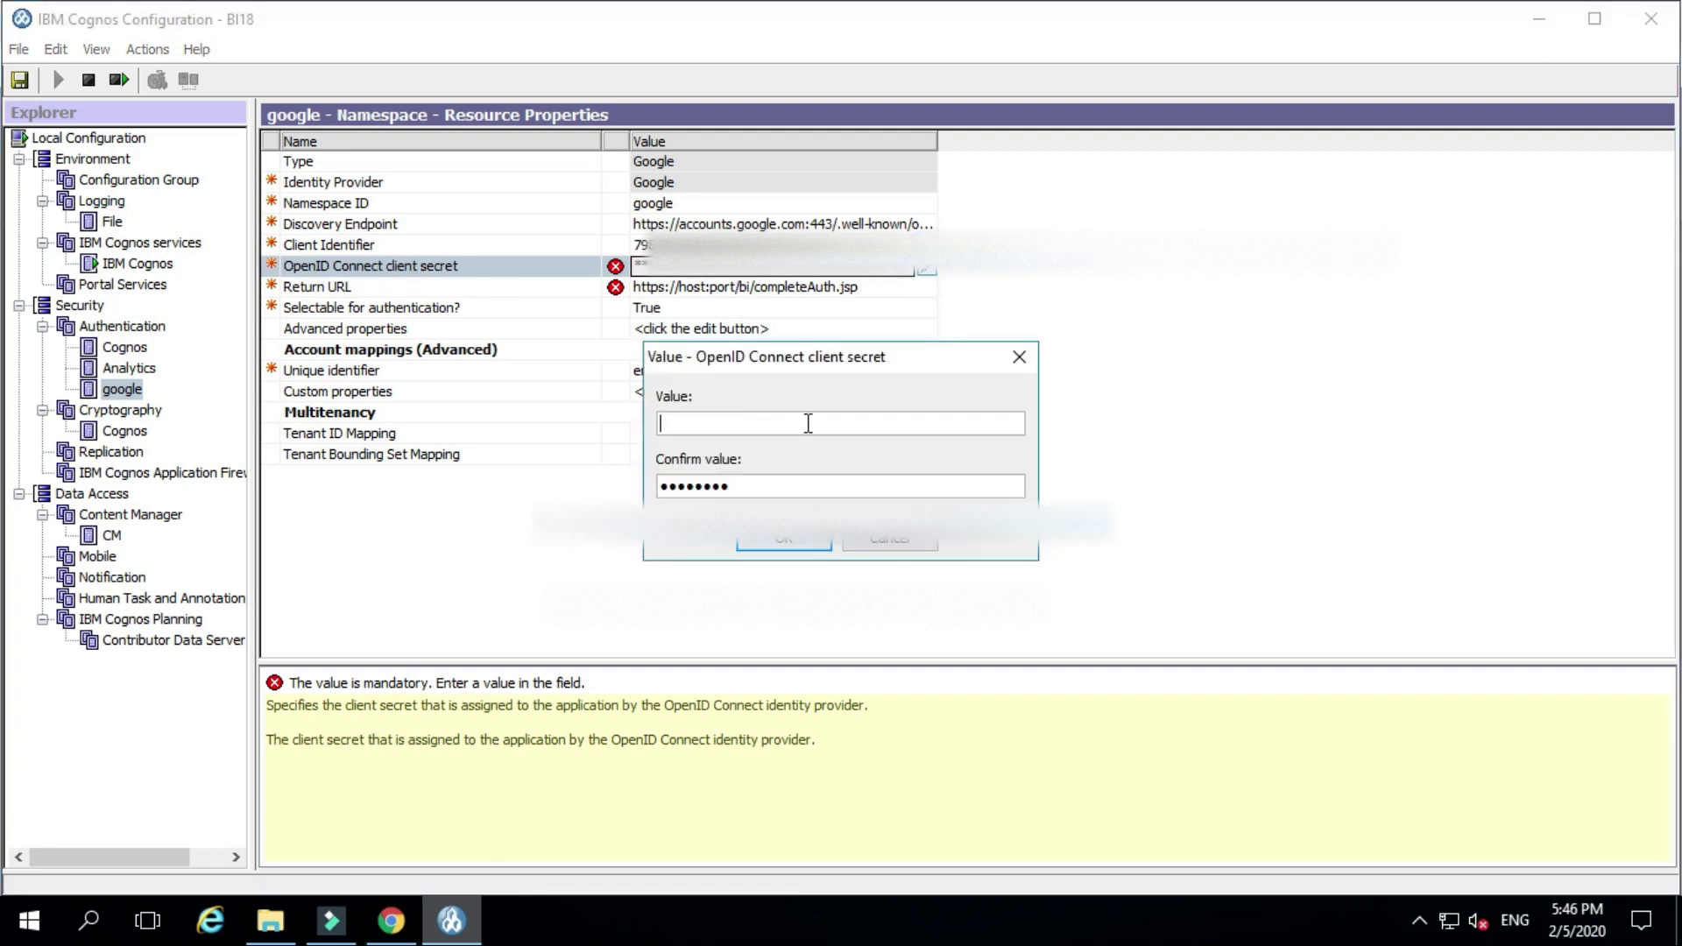
left_click(367, 939)
left_click(1129, 604)
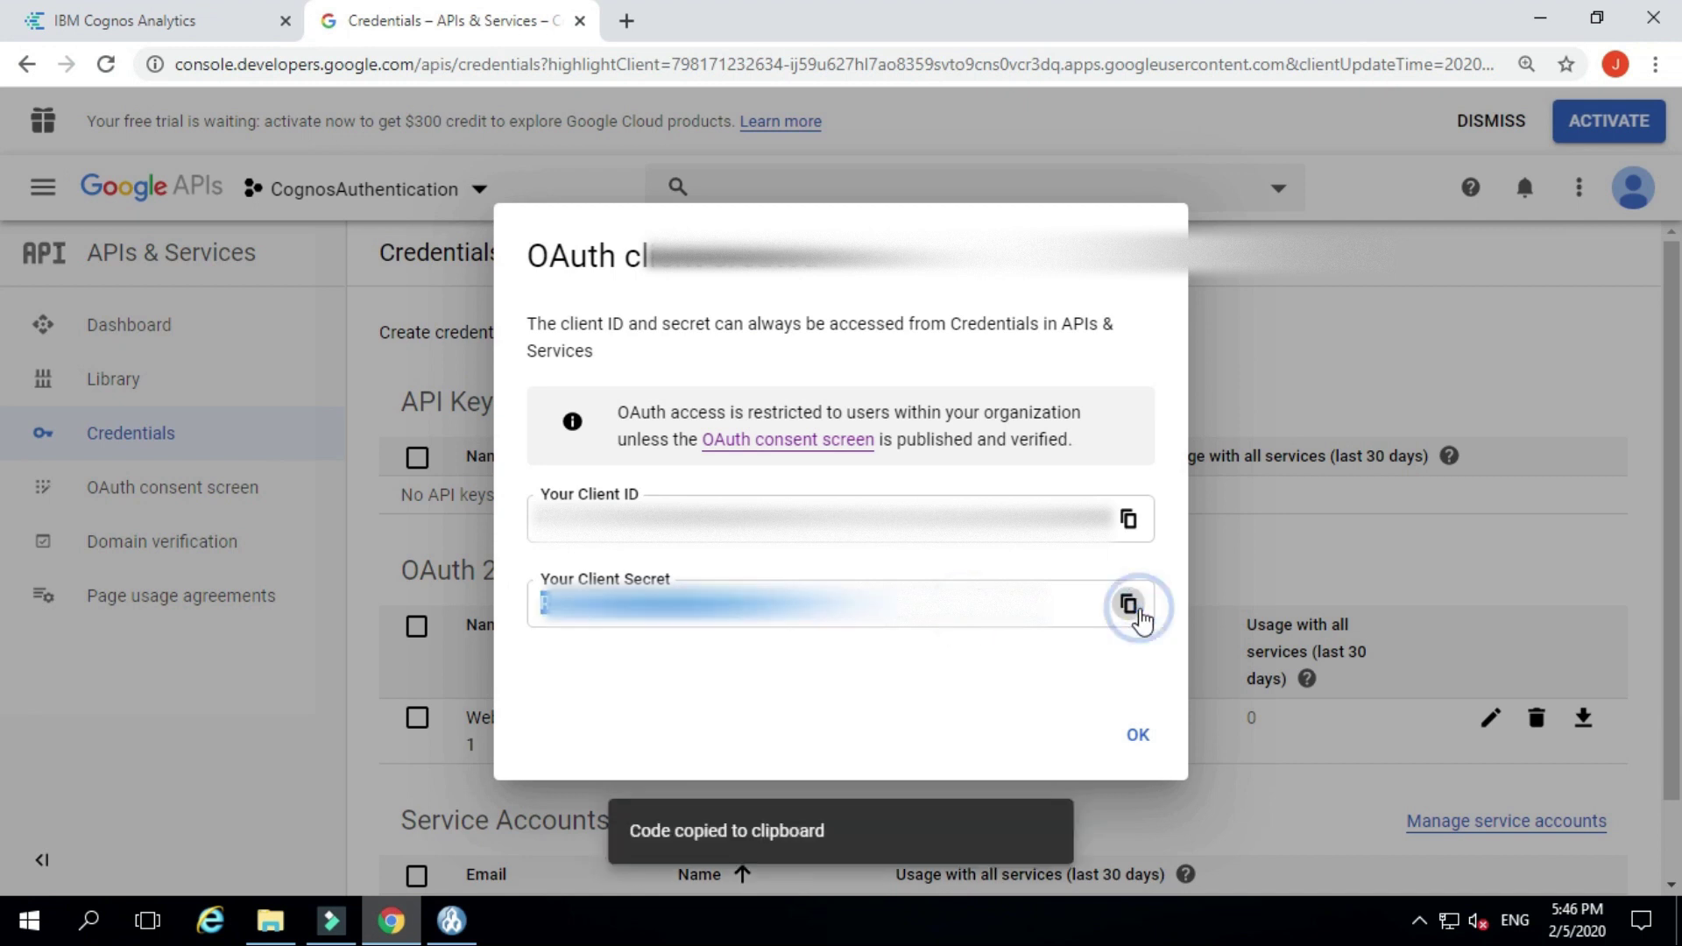
left_click(451, 920)
key("ctrl+v")
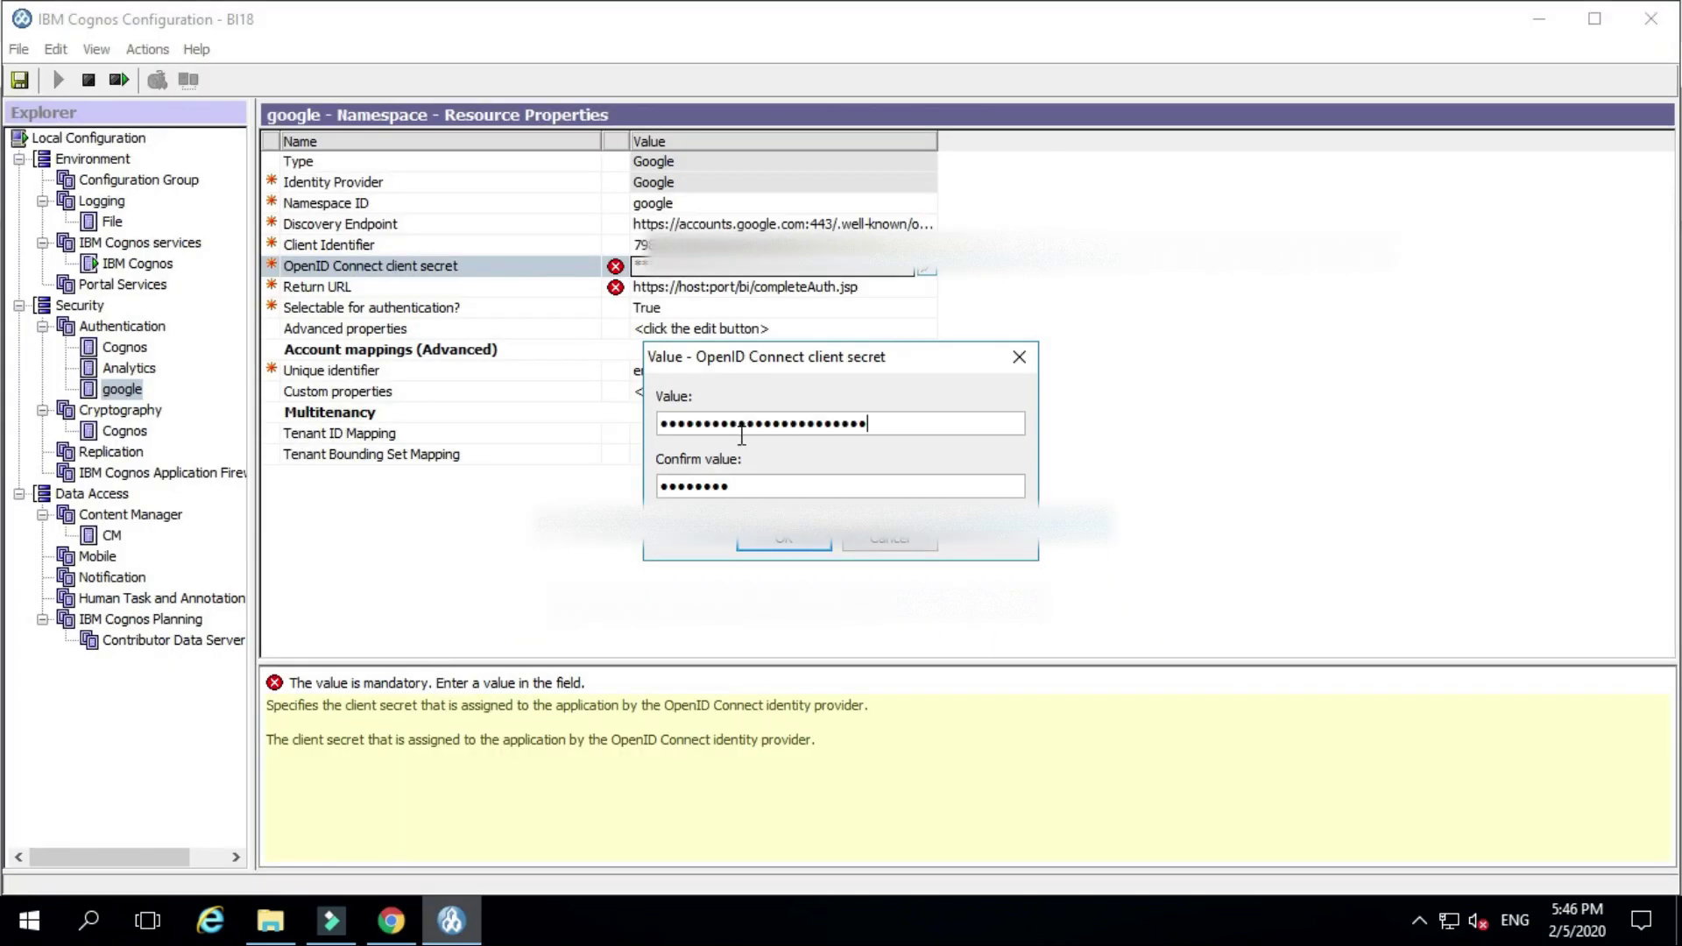
Step: Replace the confirmation value with the same OpenID Connect client secret and accept the entry
left_click(744, 484)
key("BackSpace")
key("BackSpace")
key("BackSpace")
key("BackSpace")
key("BackSpace")
key("BackSpace")
key("BackSpace")
key("BackSpace")
key("ctrl+v")
left_click(770, 539)
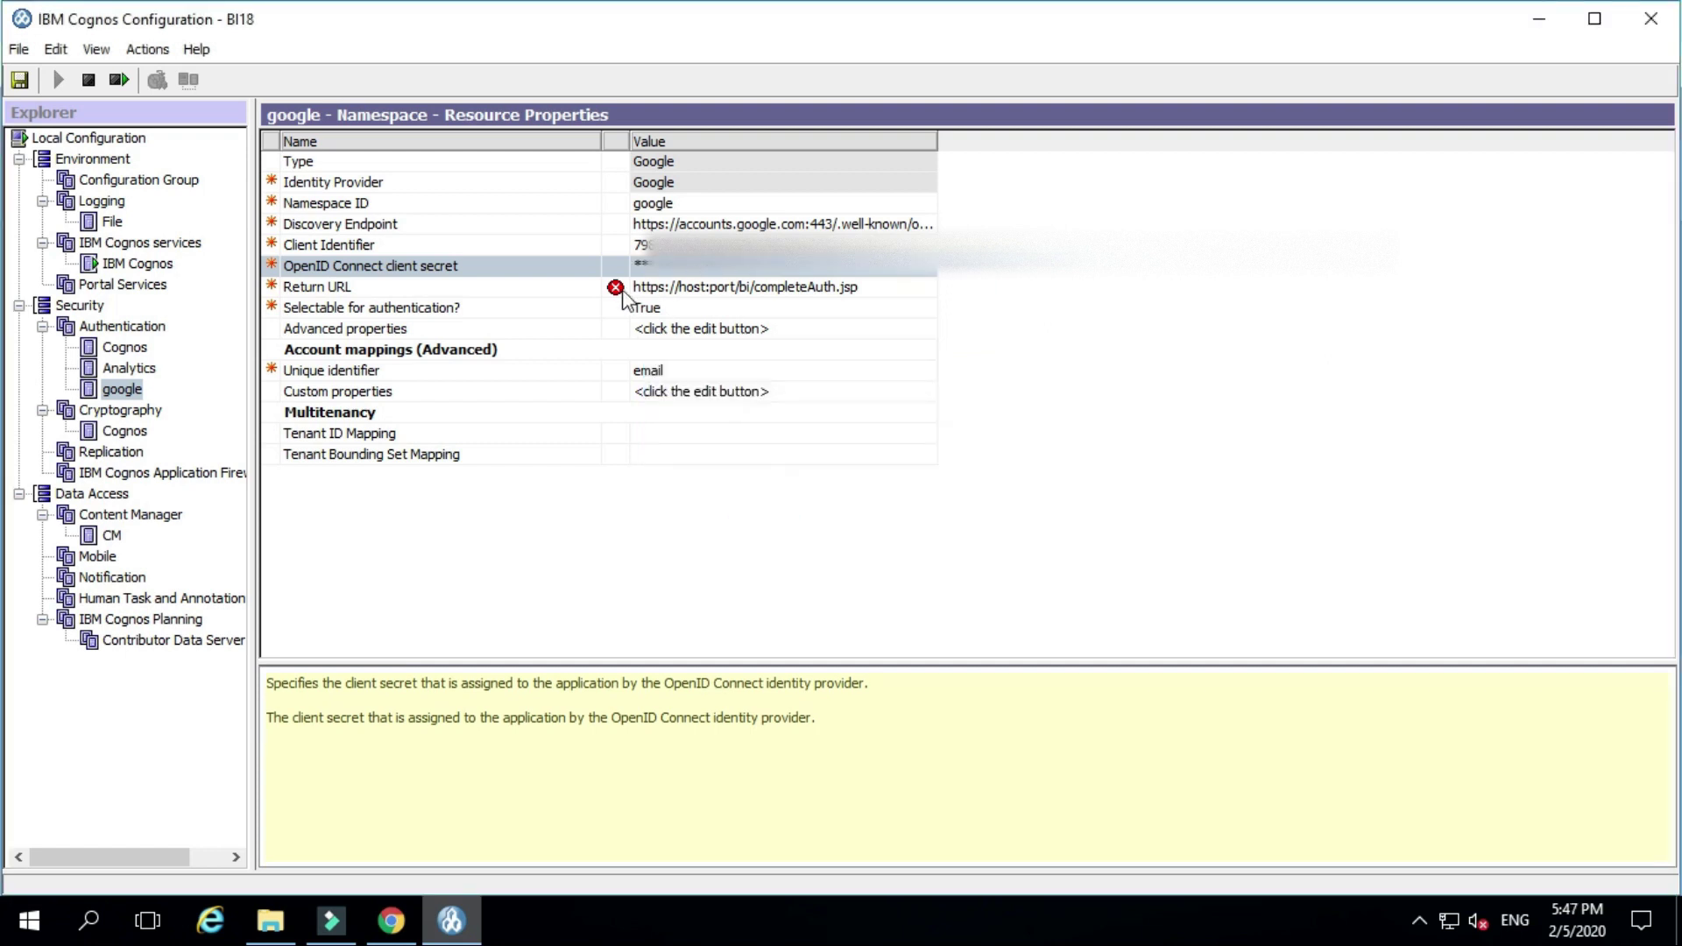
left_click(739, 292)
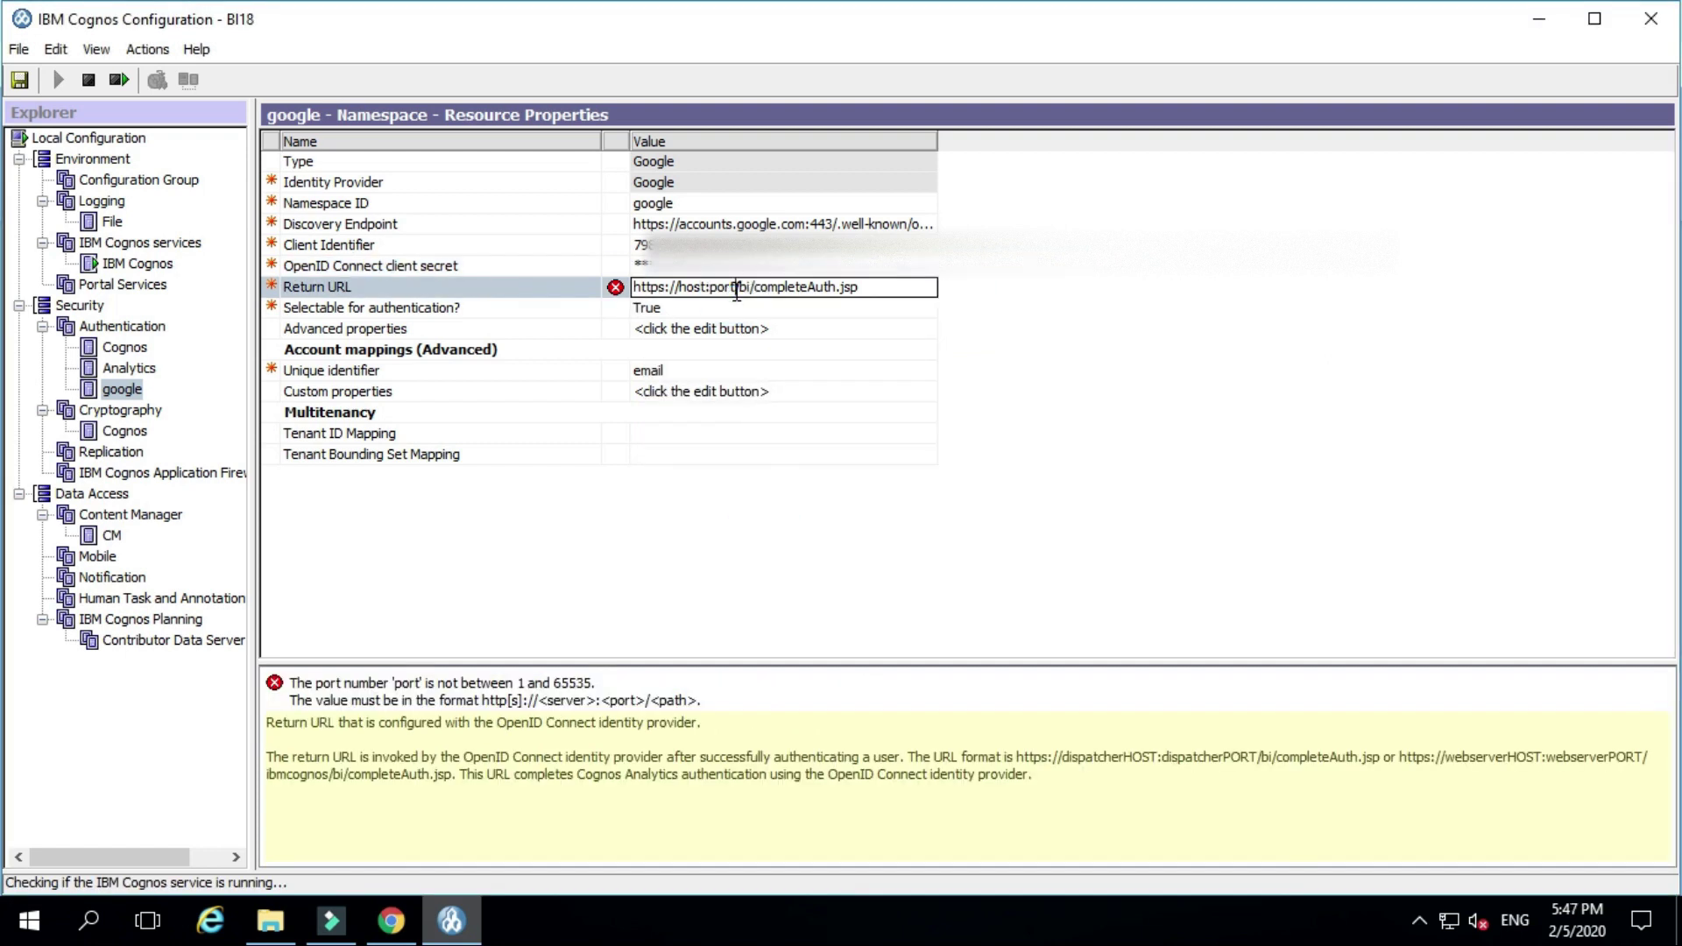
key("BackSpace")
key("BackSpace")
key("BackSpace")
key("BackSpace")
key("BackSpace")
key("BackSpace")
key("BackSpace")
key("BackSpace")
key("BackSpace")
key("BackSpace")
key("BackSpace")
key("BackSpace")
key("BackSpace")
key("BackSpace")
key("BackSpace")
key("BackSpace")
key("BackSpace")
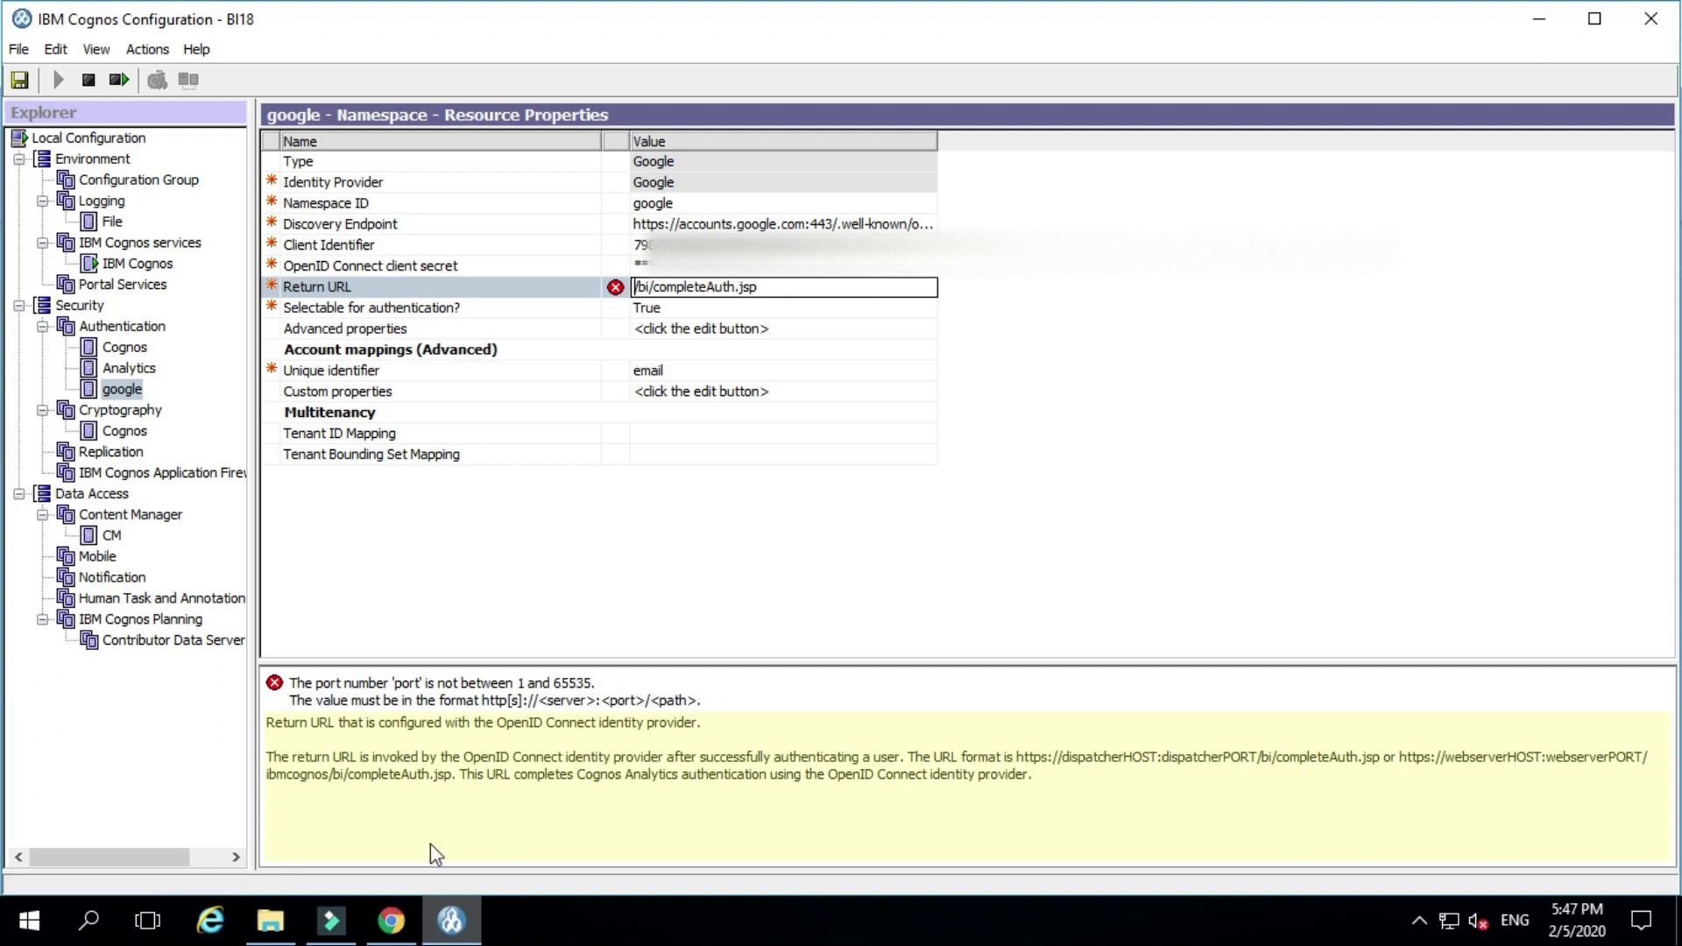
key("ctrl+v")
left_click(807, 309)
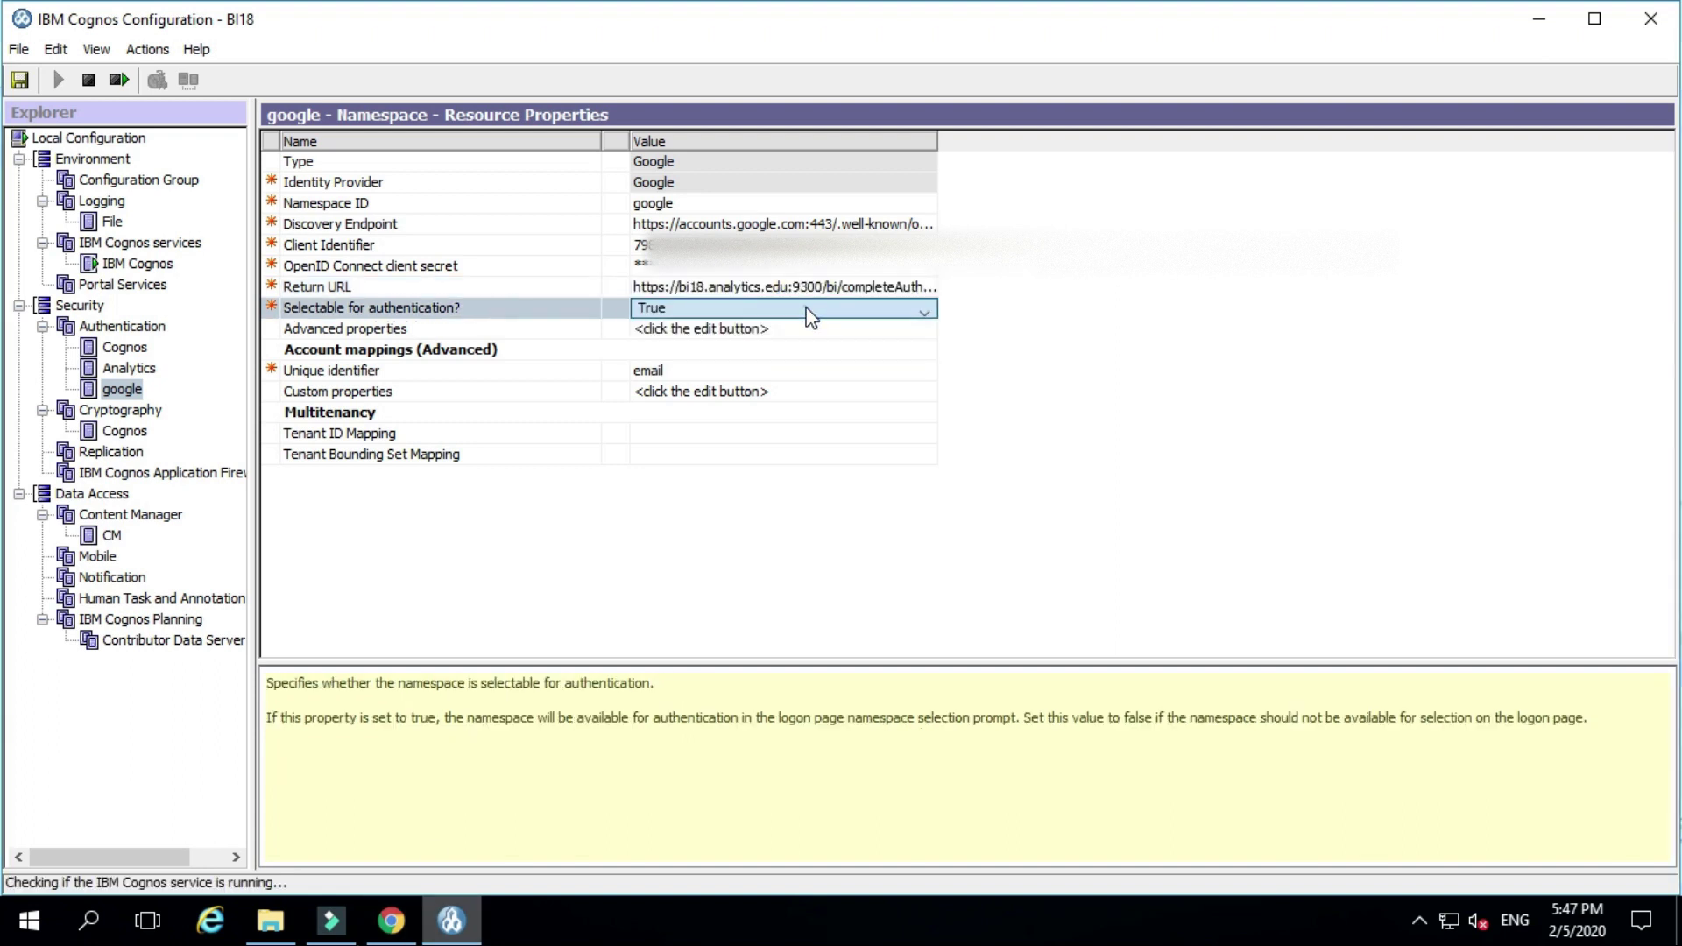
Step: Test the google namespace configuration and dismiss the test report
right_click(114, 390)
left_click(156, 459)
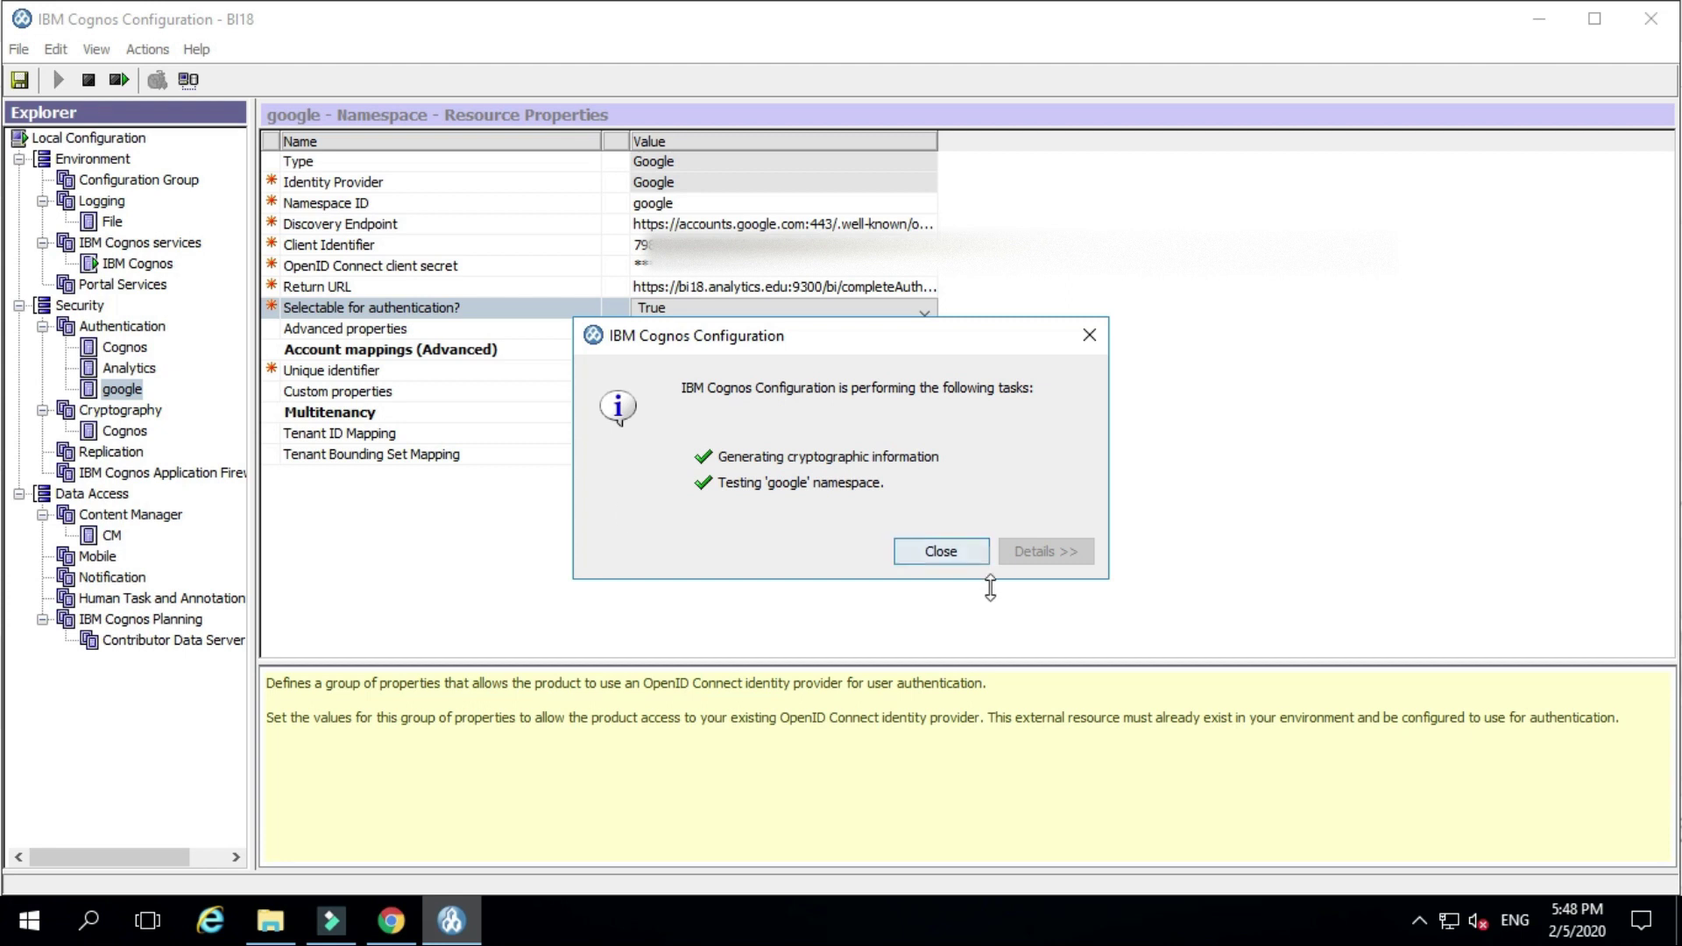
left_click(940, 552)
Step: Save the configuration and restart the IBM Cognos service
left_click(18, 82)
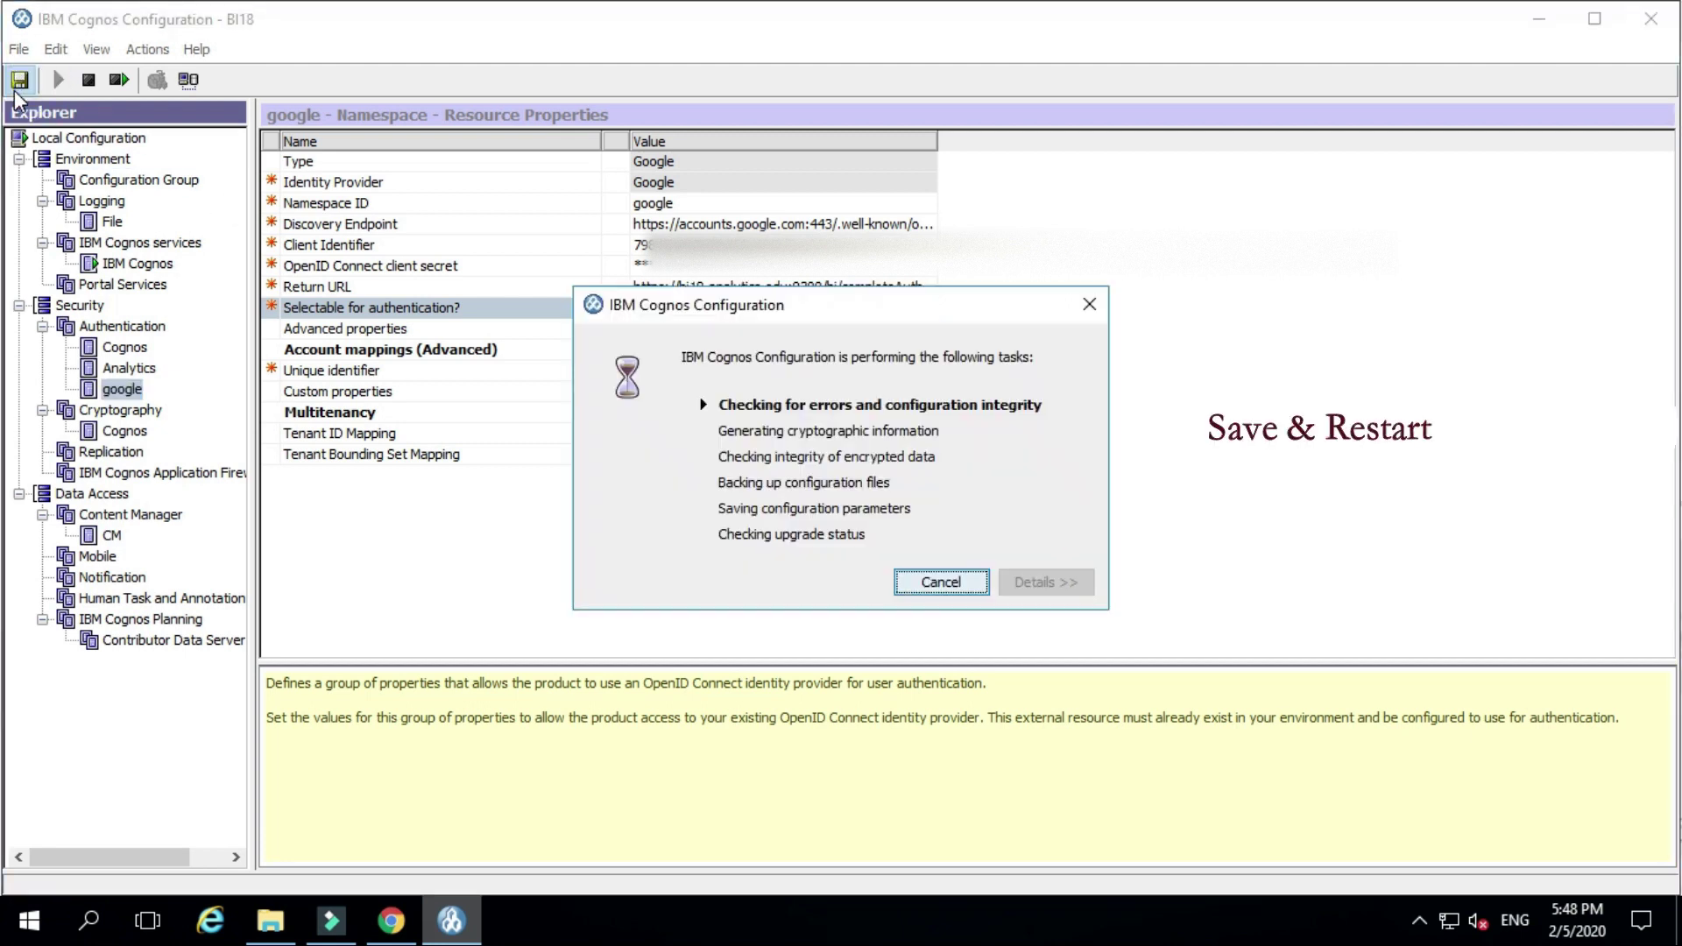
left_click(951, 581)
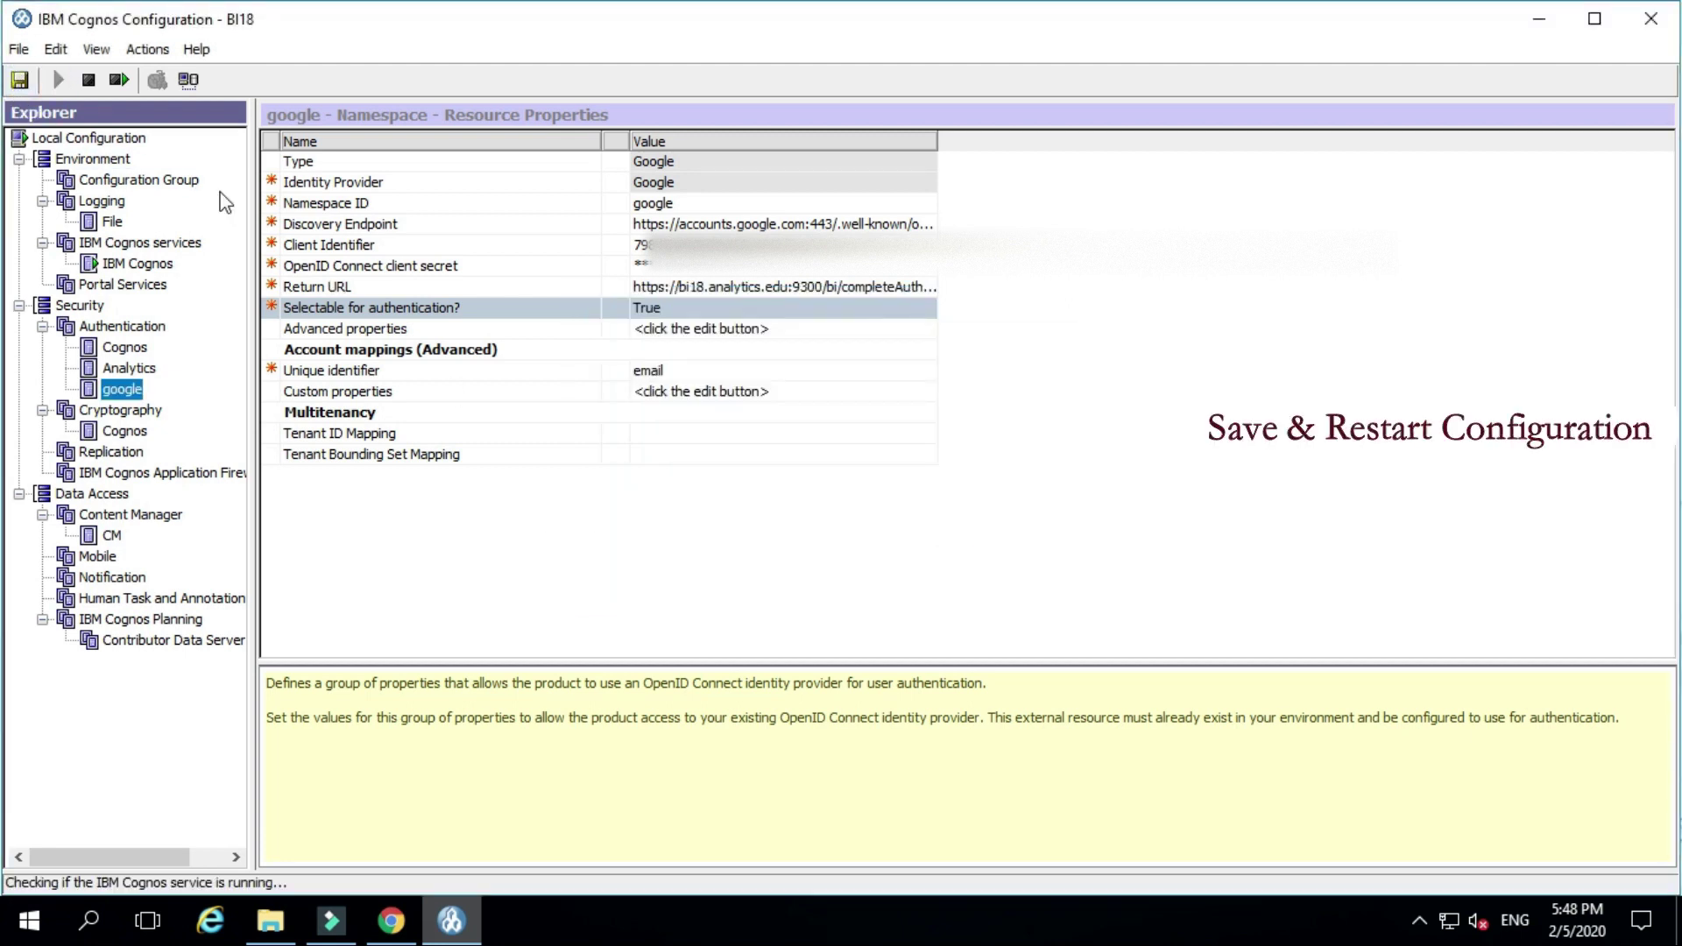
left_click(112, 78)
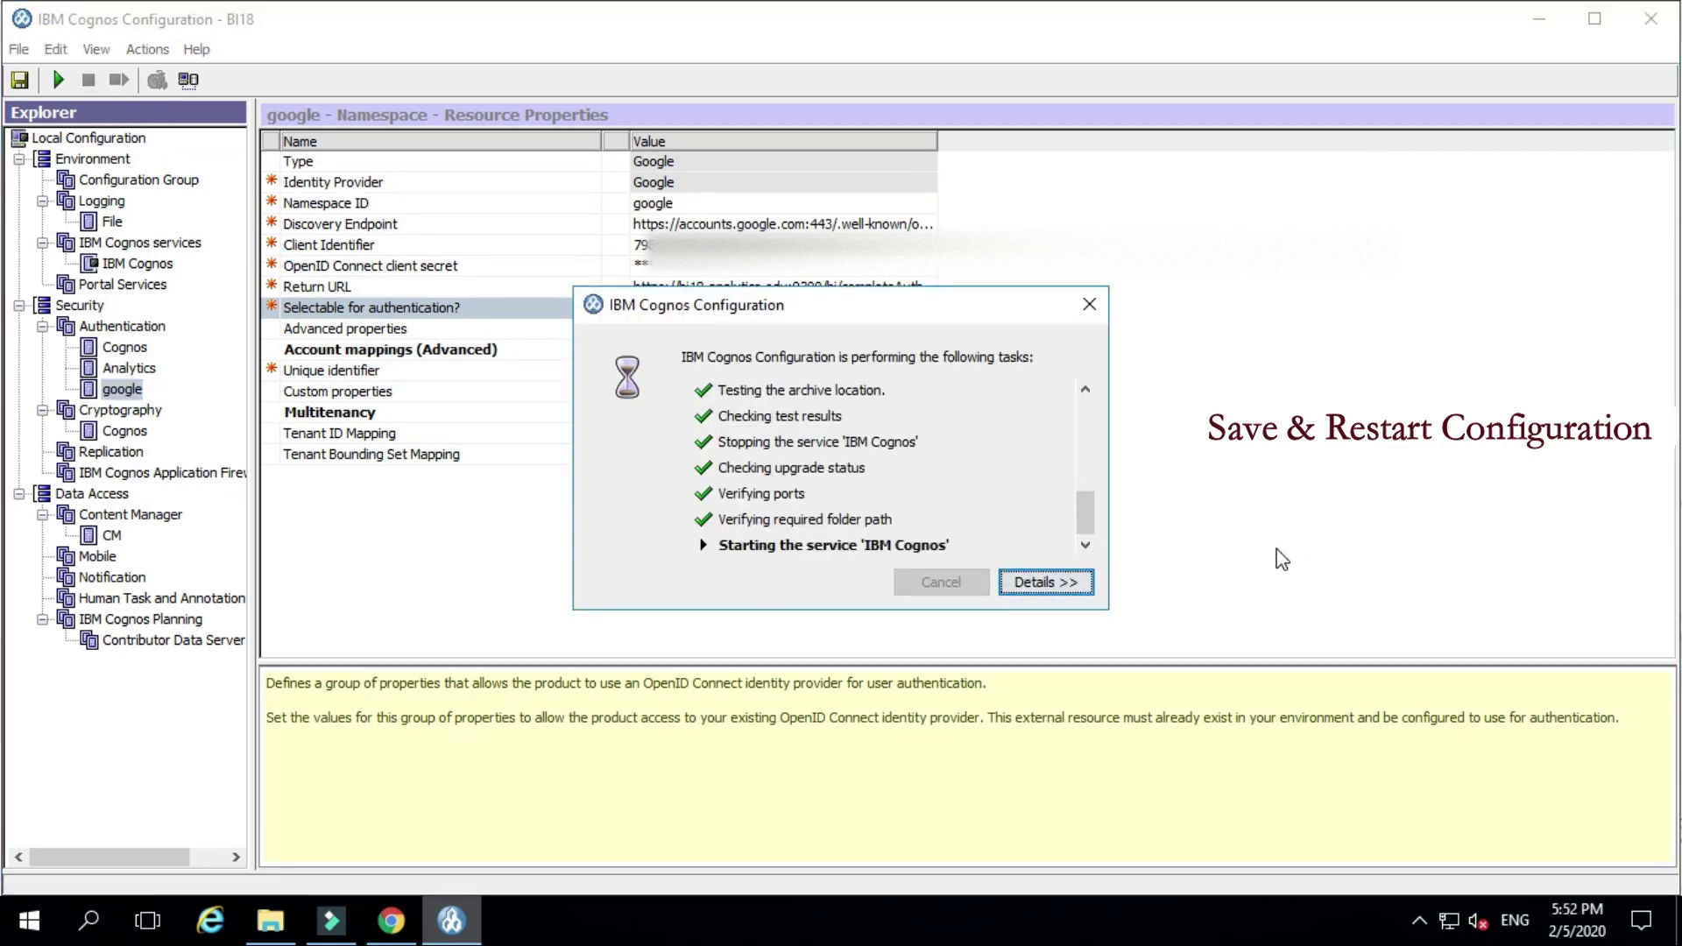
left_click(1062, 582)
left_click(1046, 581)
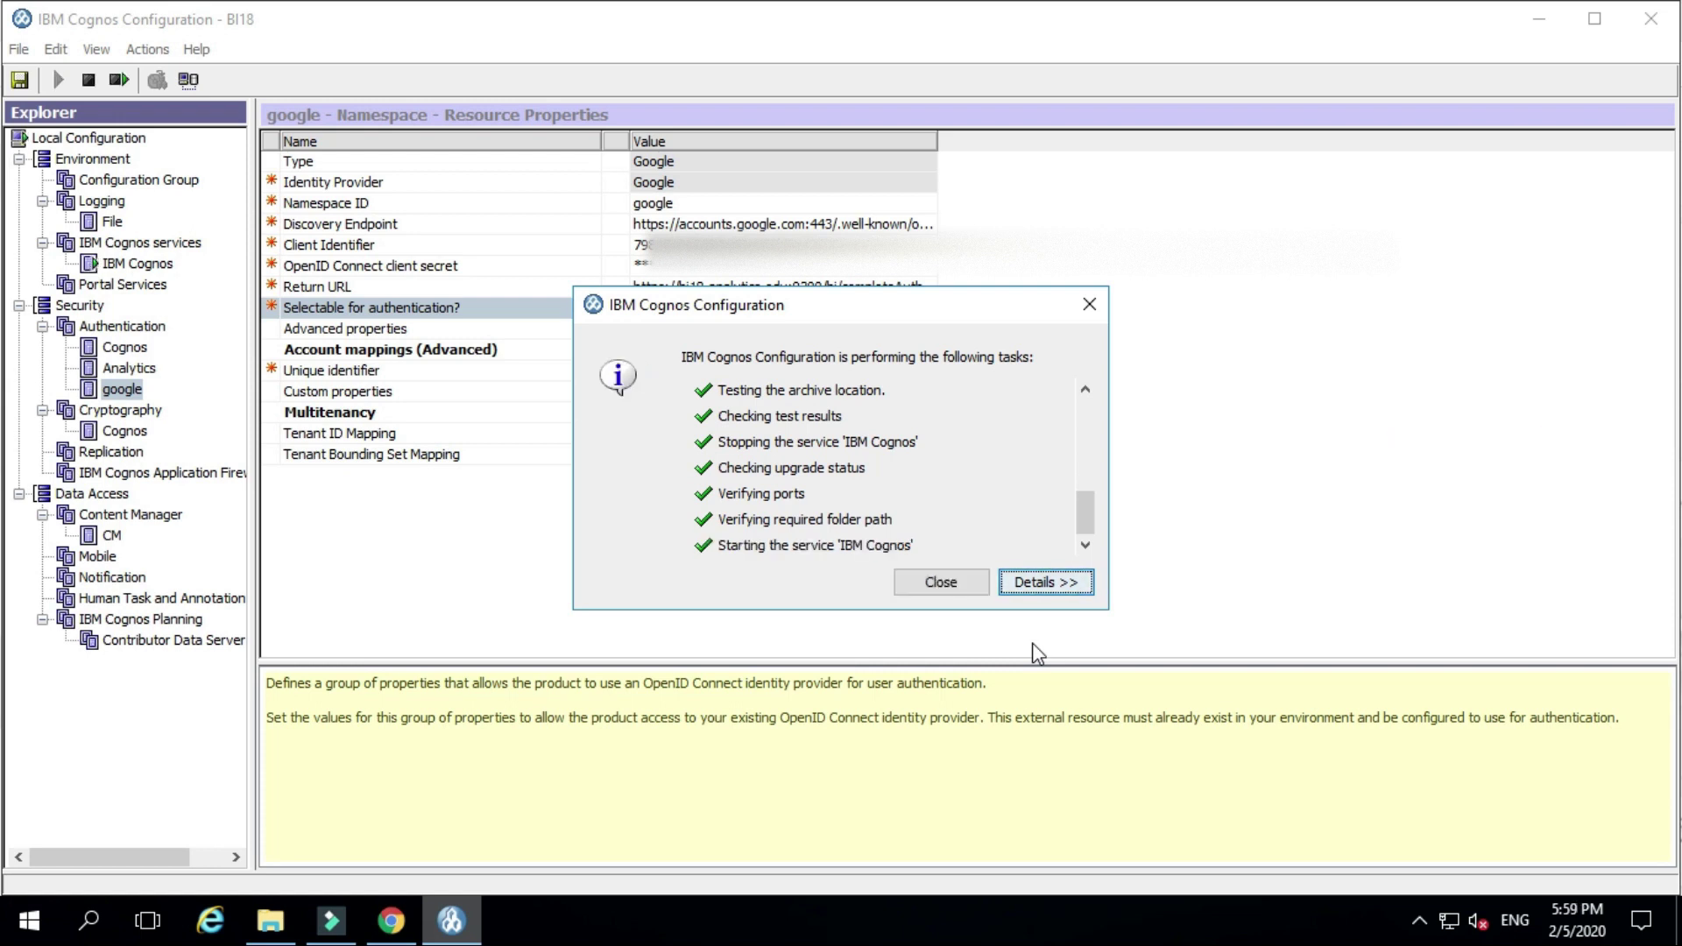
left_click(943, 591)
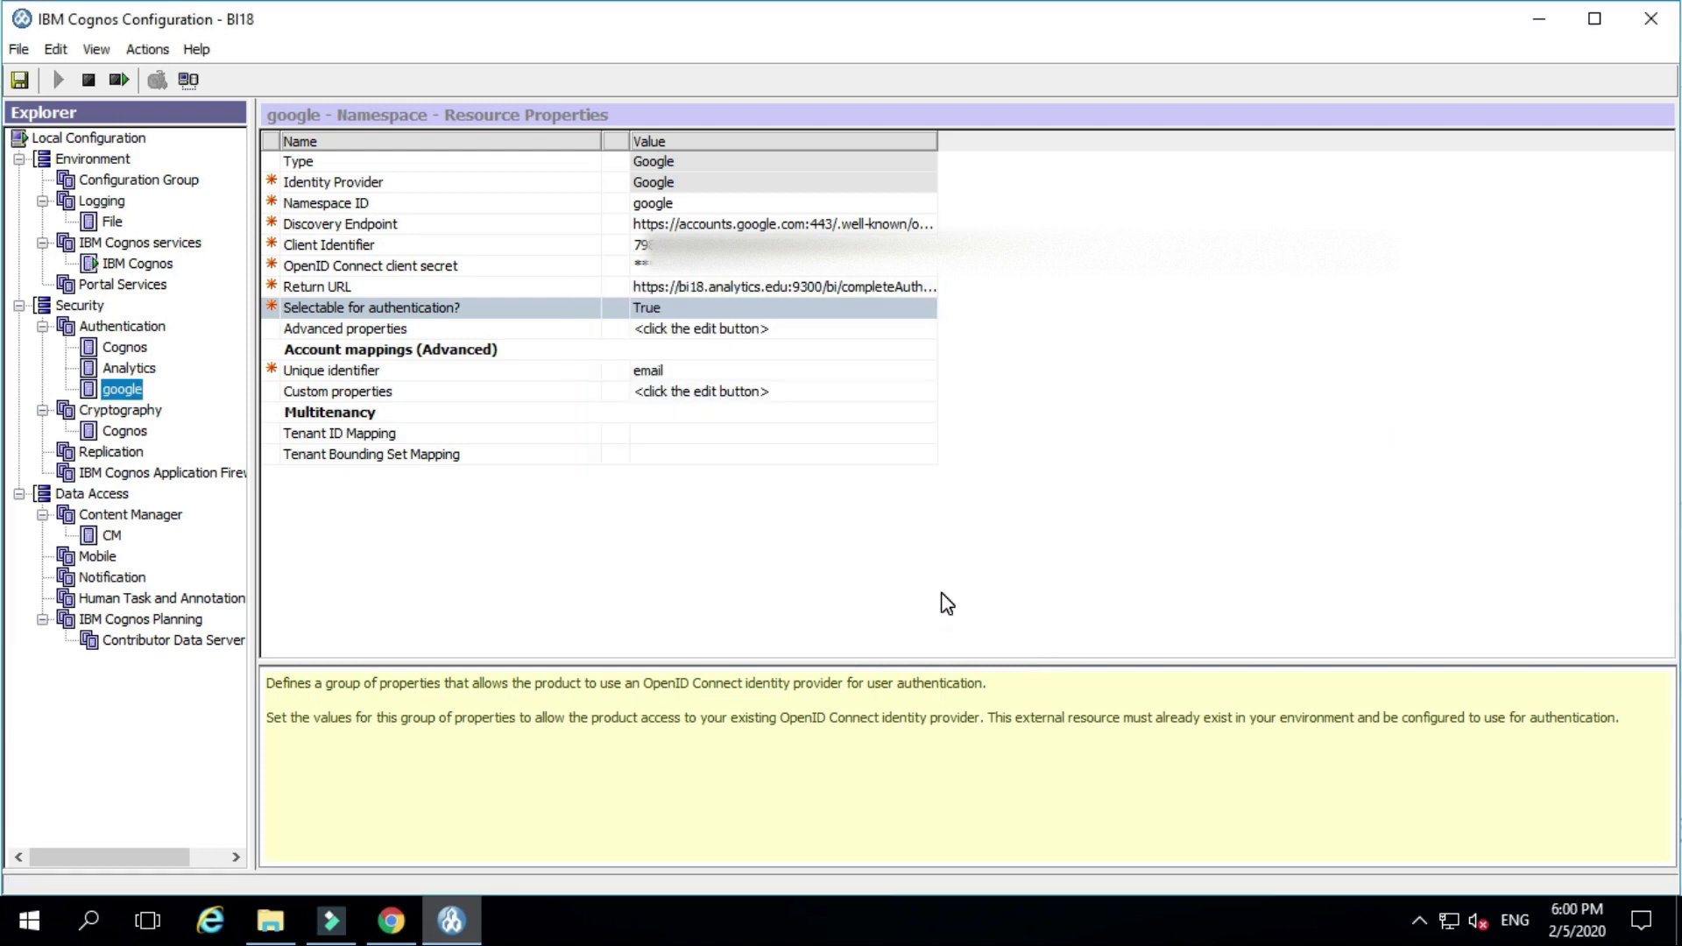
left_click(98, 163)
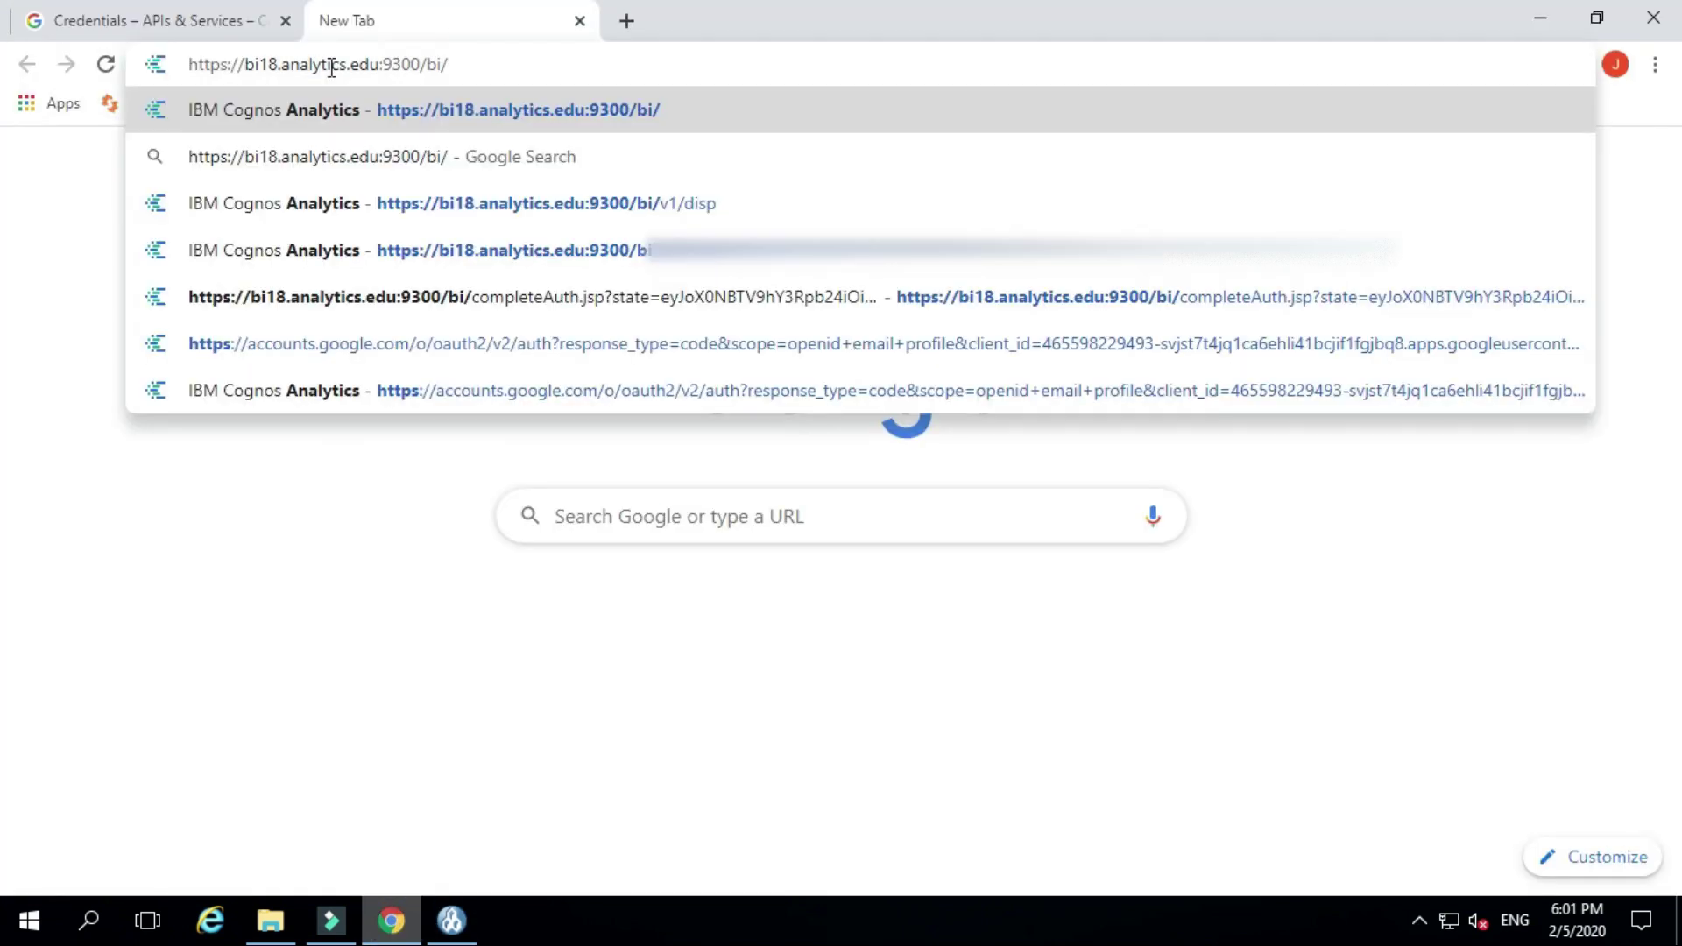
key("Return")
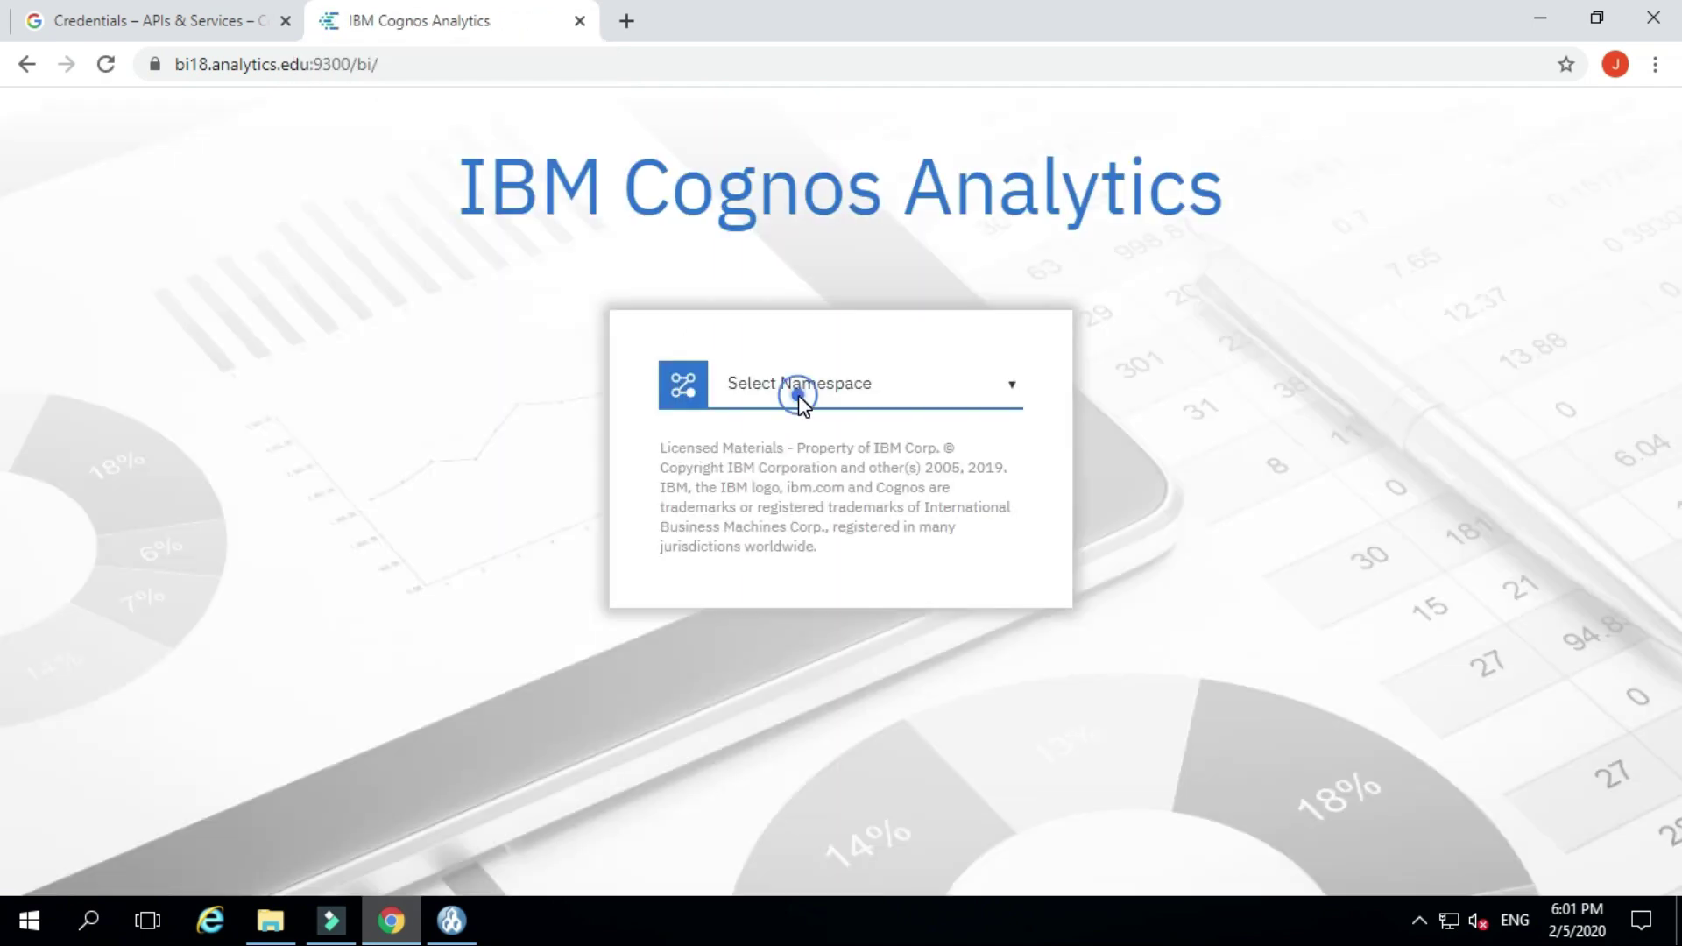
left_click(846, 385)
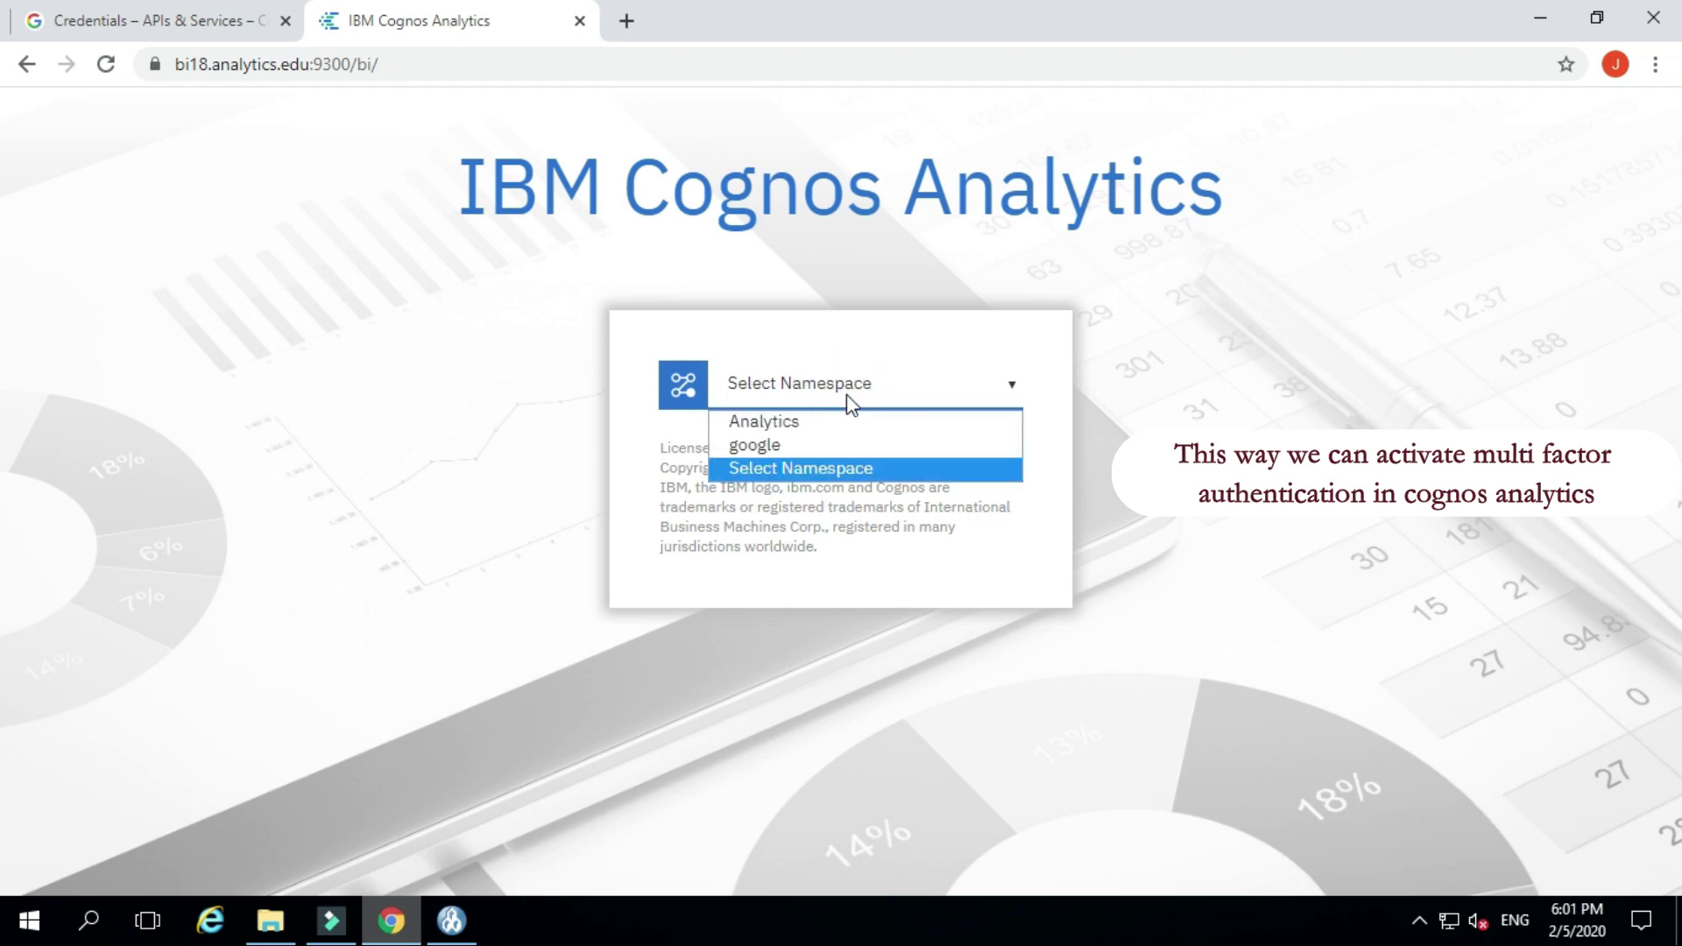
left_click(828, 454)
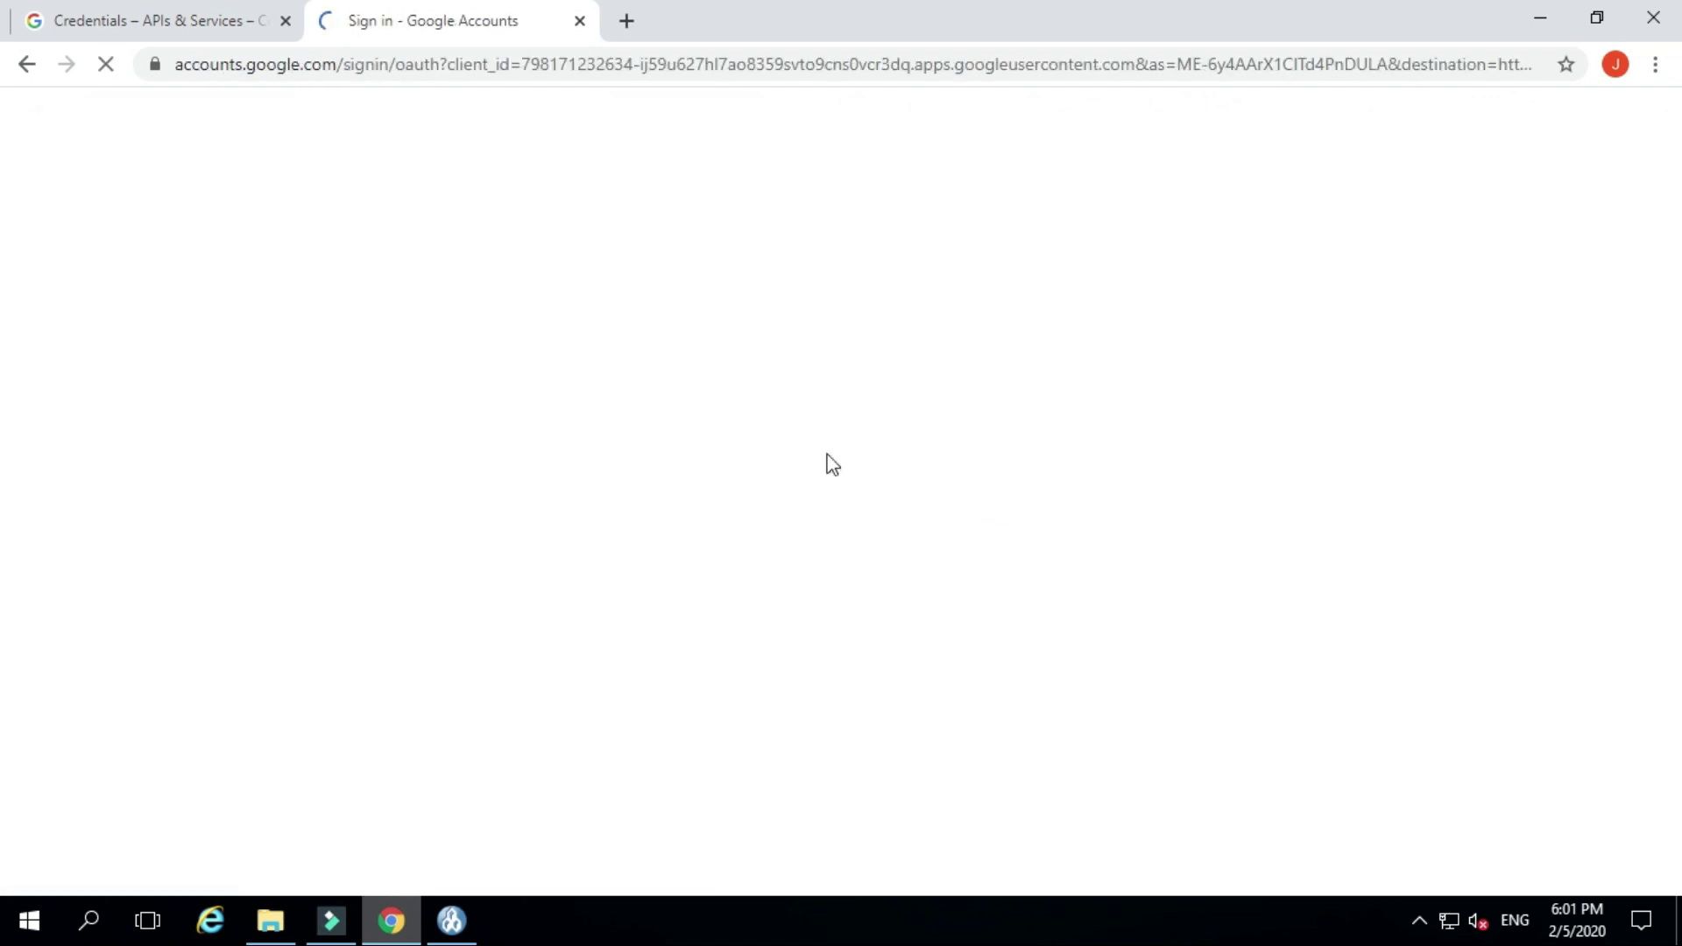
left_click(745, 448)
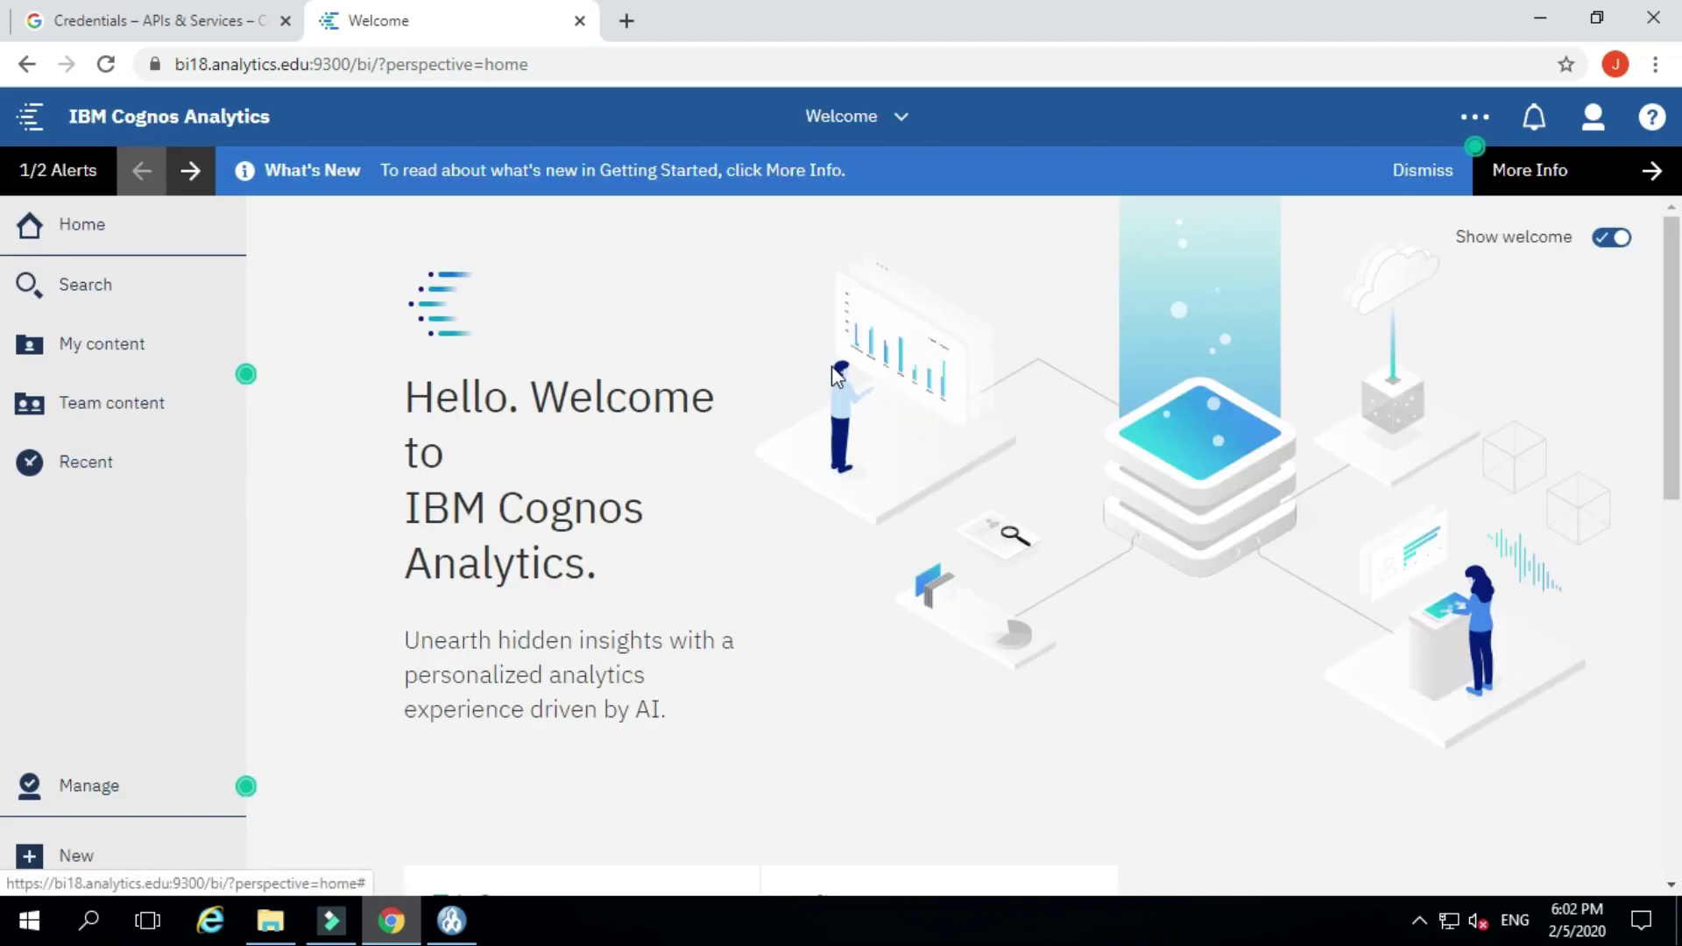
Step: Check the signed-in user's account details and look through the Manage options in IBM Cognos Analytics
left_click(1594, 129)
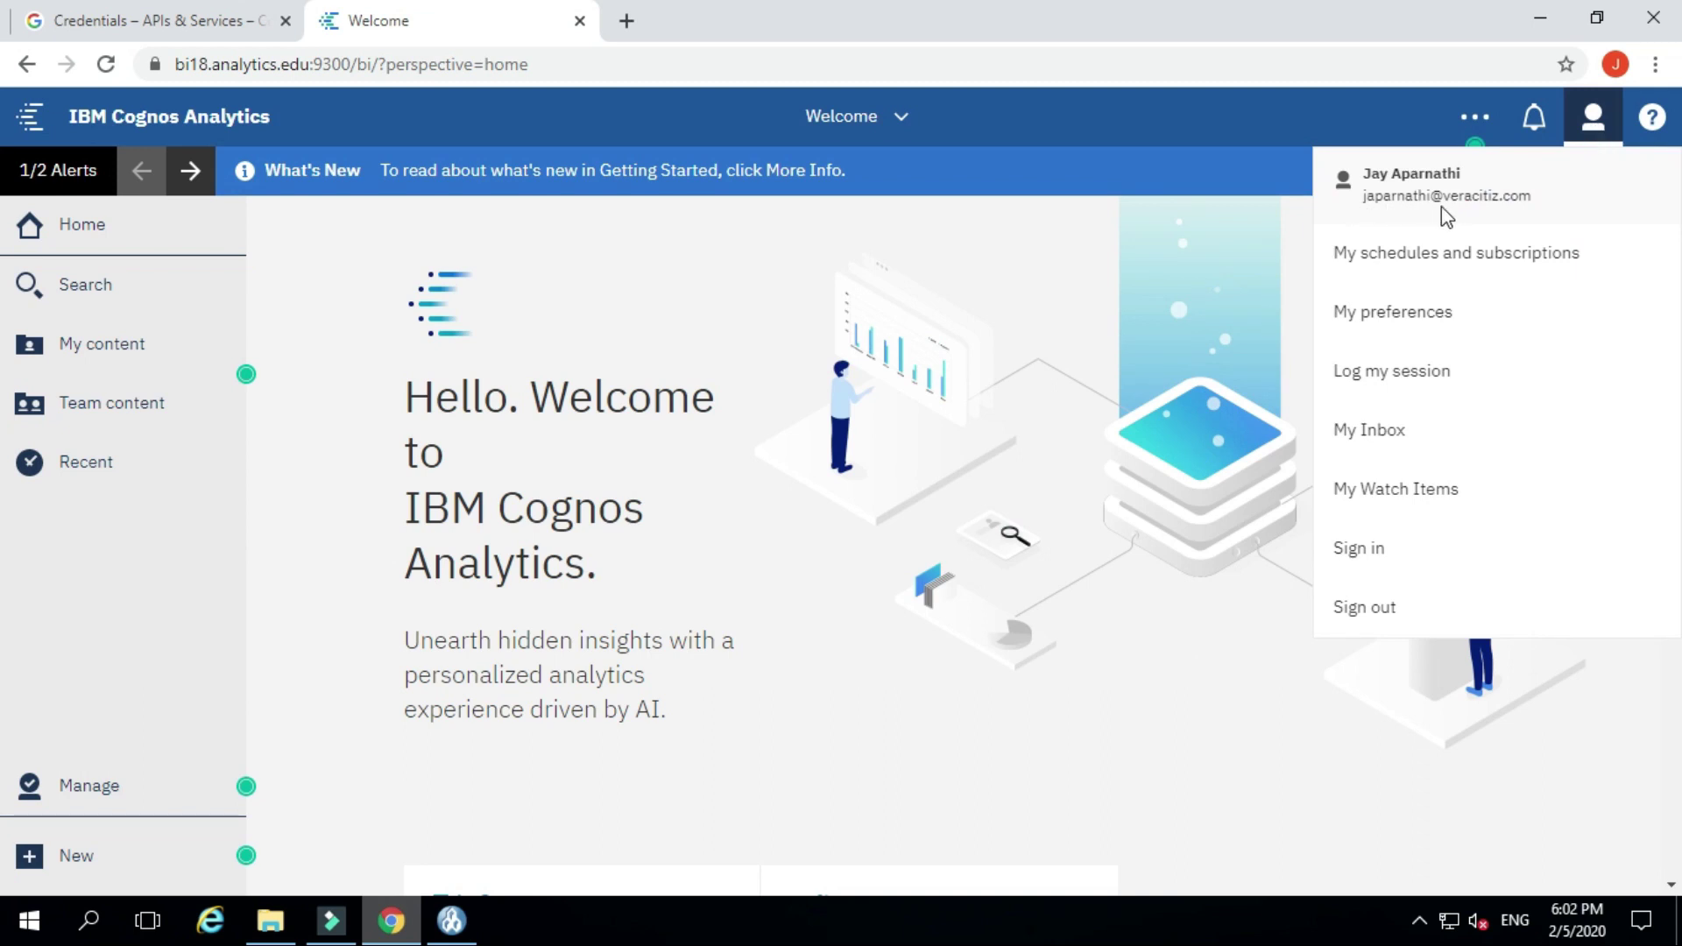
left_click(960, 522)
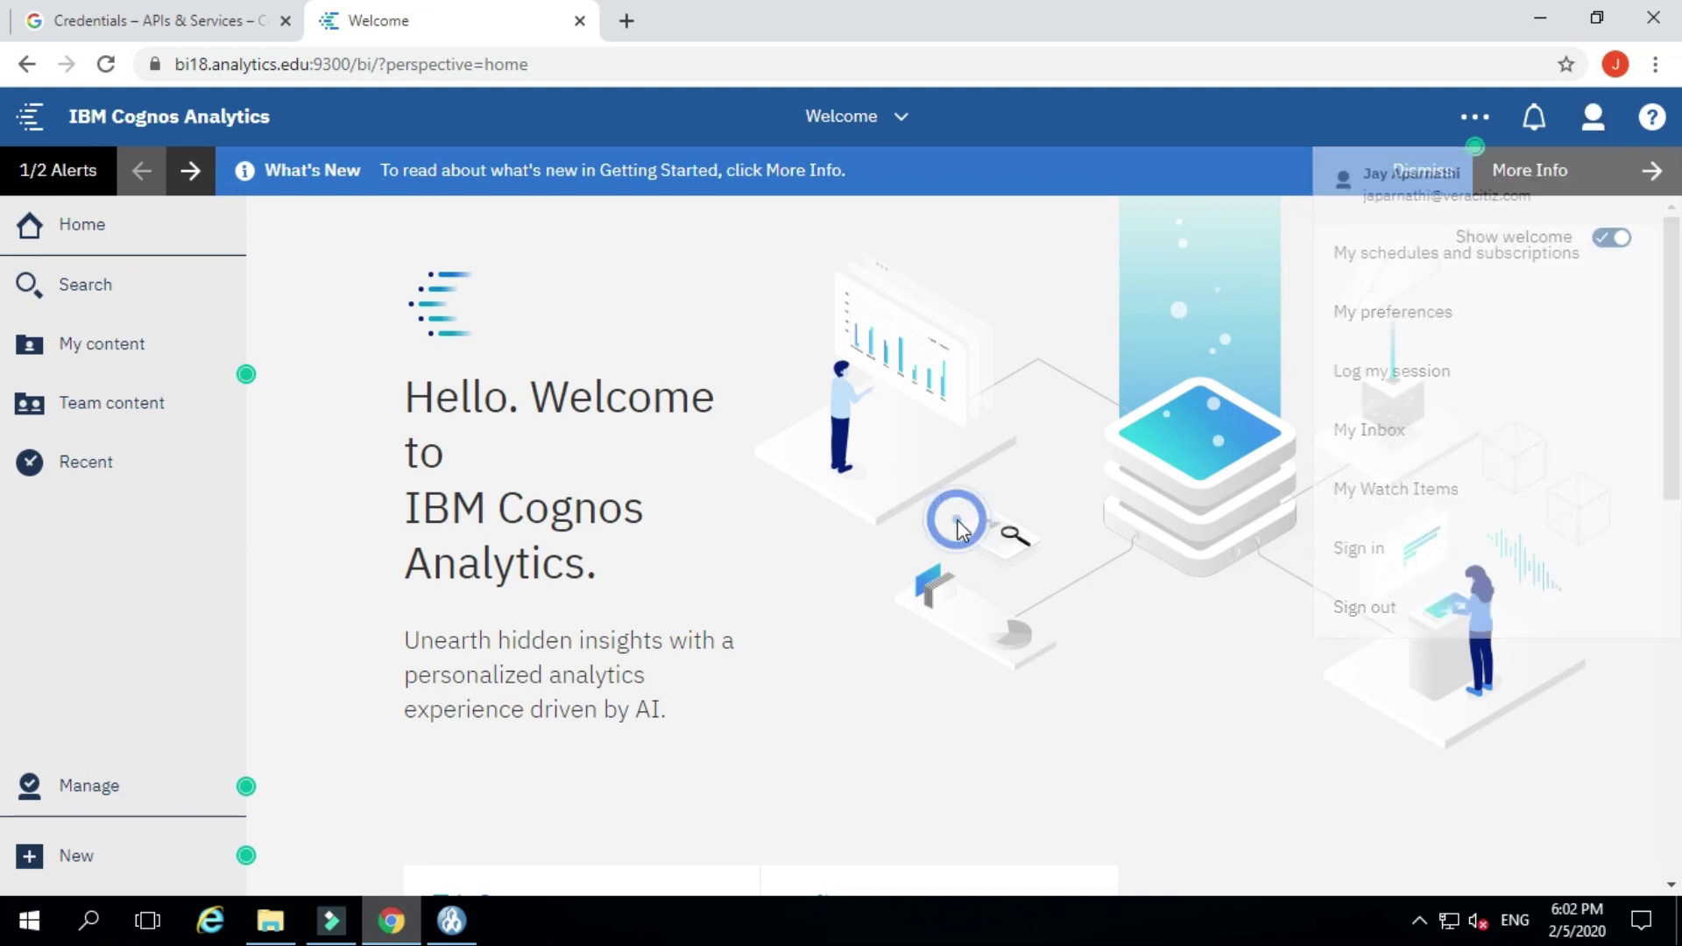
left_click(135, 788)
scroll(397, 596, "down", 1)
scroll(400, 601, "up", 1)
left_click(912, 473)
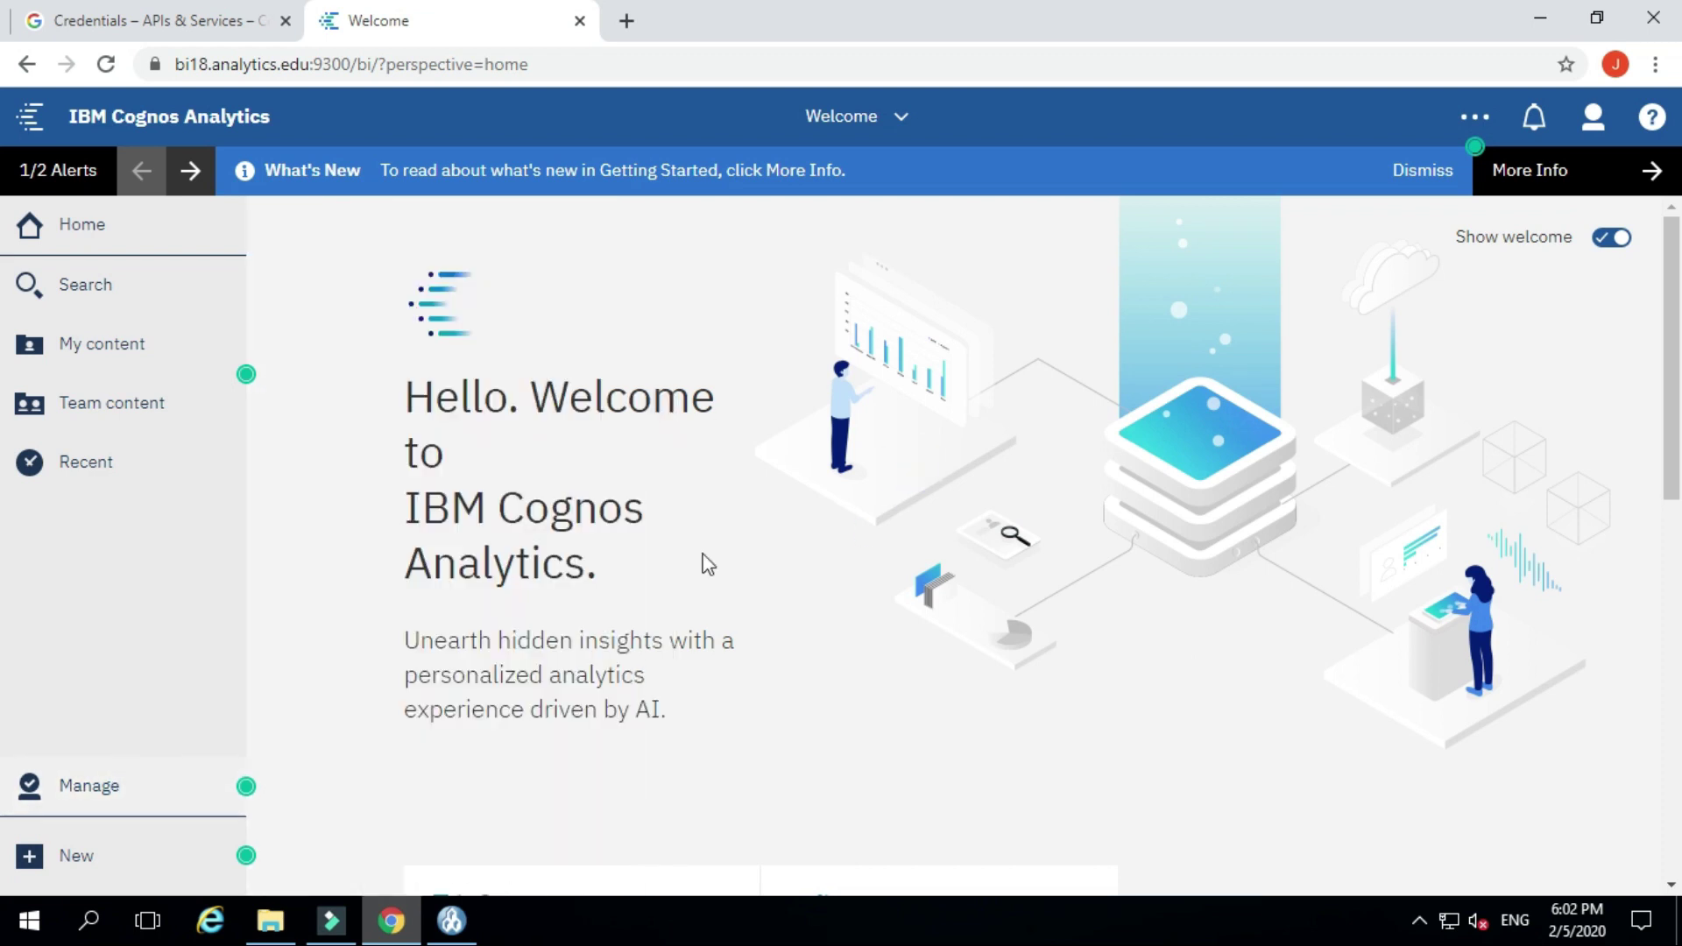